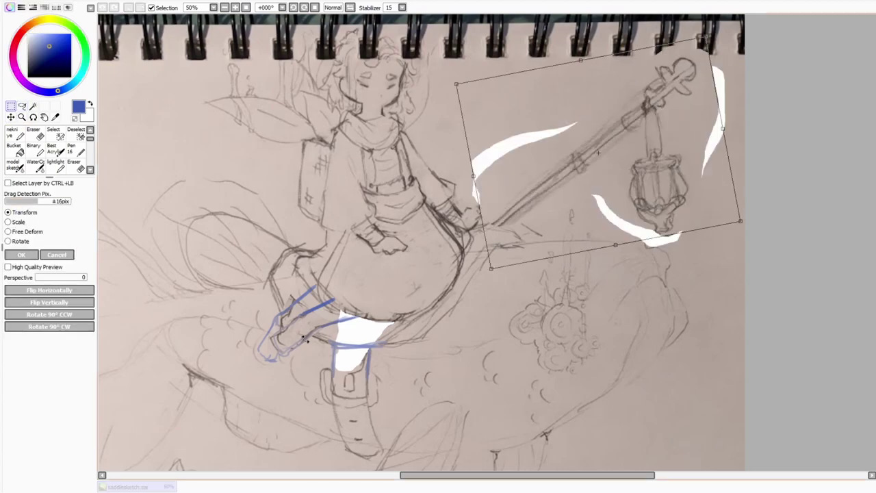
Step: Check the drawing mirrored, and tilt the whole sketch photo slightly clockwise and shift it on the canvas with a transform
key("minus")
key("plus")
key("plus")
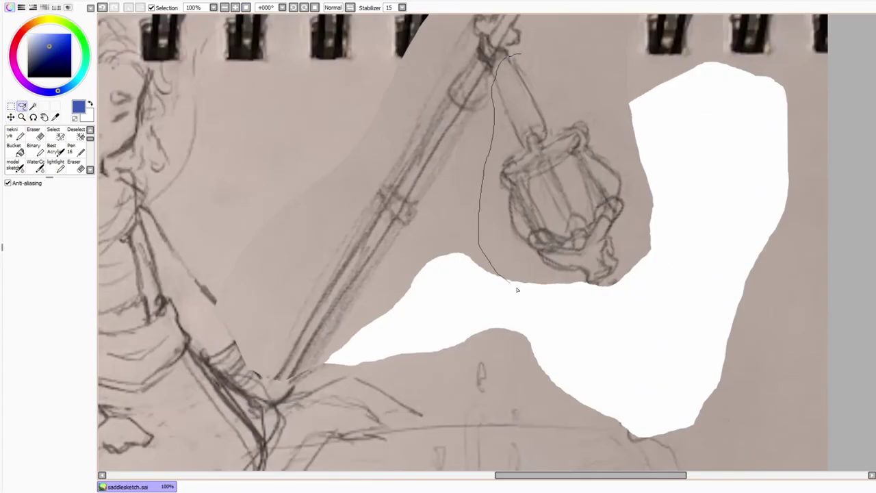
key("minus")
key("minus")
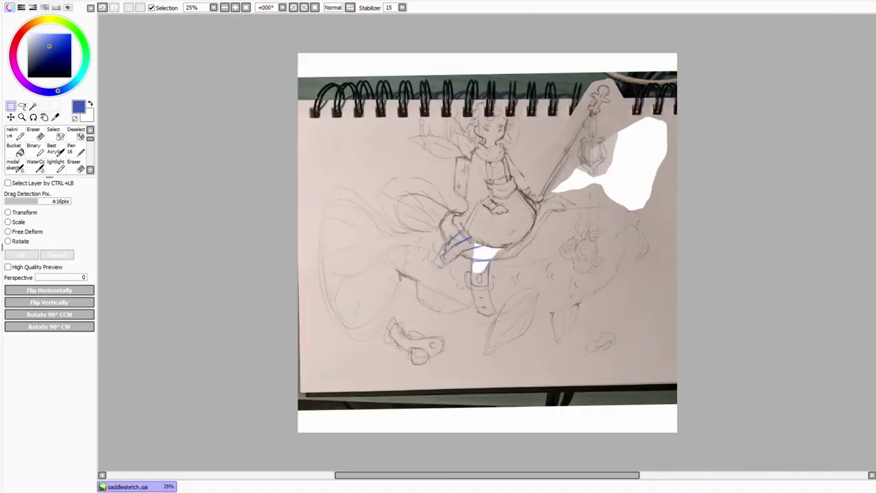
left_click(350, 8)
left_click(350, 7)
left_click_drag(391, 270, 391, 283)
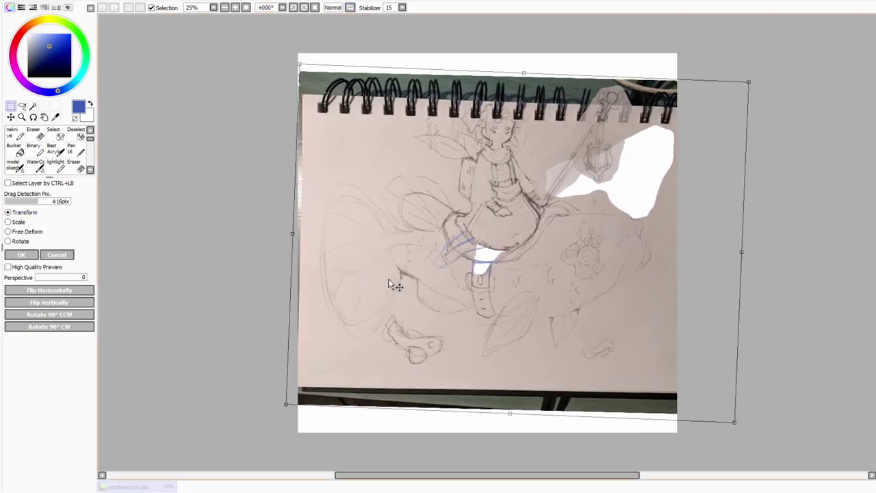
key("Return")
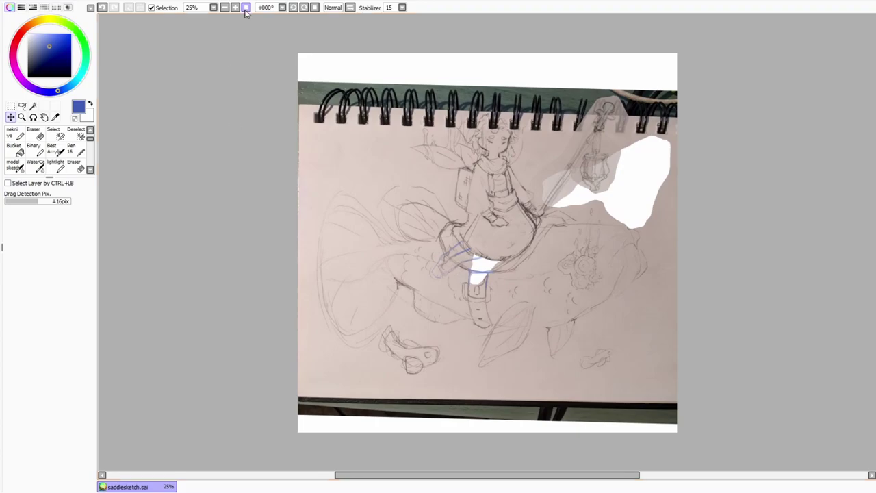
Step: Trace the character's face contour and neck in blue over the sketch with the size 7 model sketch brush
key("b")
scroll(437, 139, "up", 5)
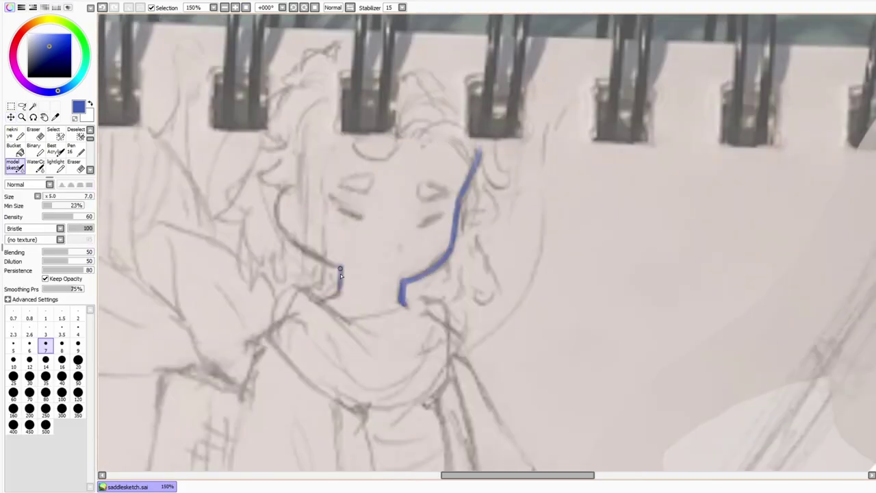
mouse_move(299, 185)
left_mouse_down()
mouse_move(310, 250)
mouse_move(453, 233)
mouse_move(481, 171)
mouse_move(448, 230)
mouse_move(340, 296)
left_mouse_up()
left_click_drag(298, 183, 310, 250)
scroll(309, 250, "down", 5)
scroll(370, 226, "up", 5)
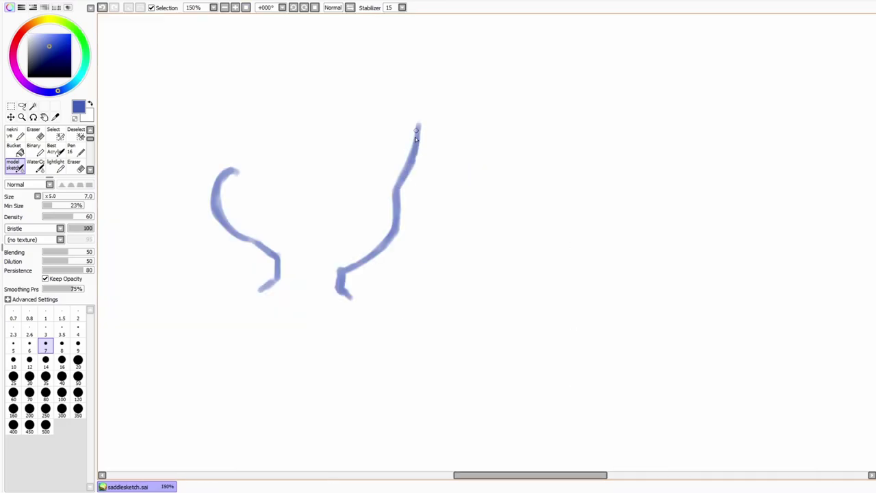
key("e")
key("n")
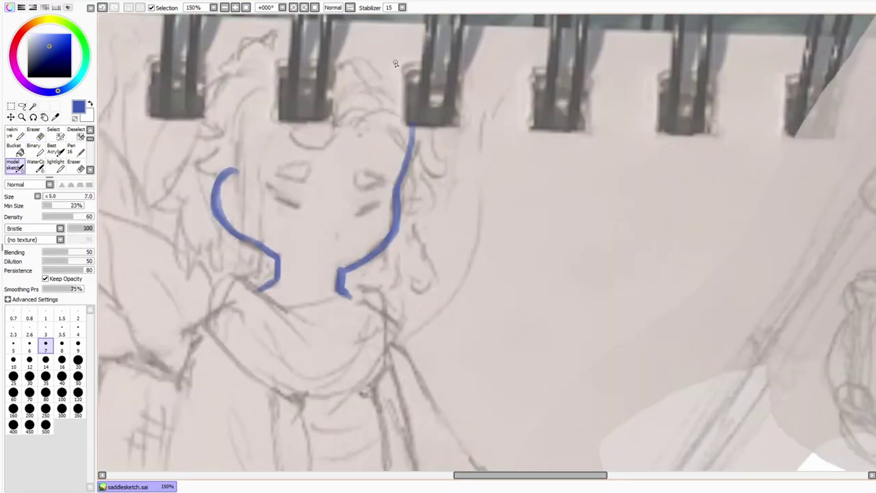
Step: Trace the long side lock, the fringe and the wavy hair on the right side of the face
left_click_drag(245, 121, 248, 274)
left_click_drag(274, 124, 258, 260)
left_click_drag(328, 139, 373, 77)
left_click_drag(341, 123, 415, 132)
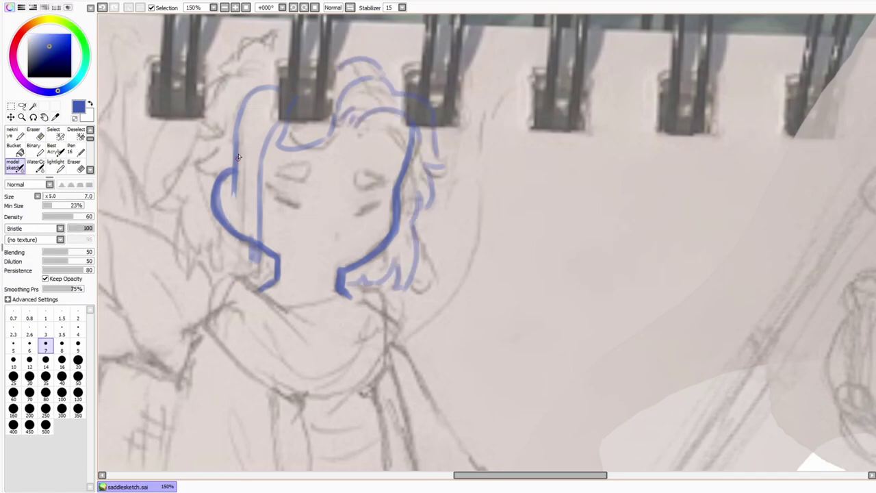
scroll(349, 20, "down", 5)
scroll(445, 57, "up", 5)
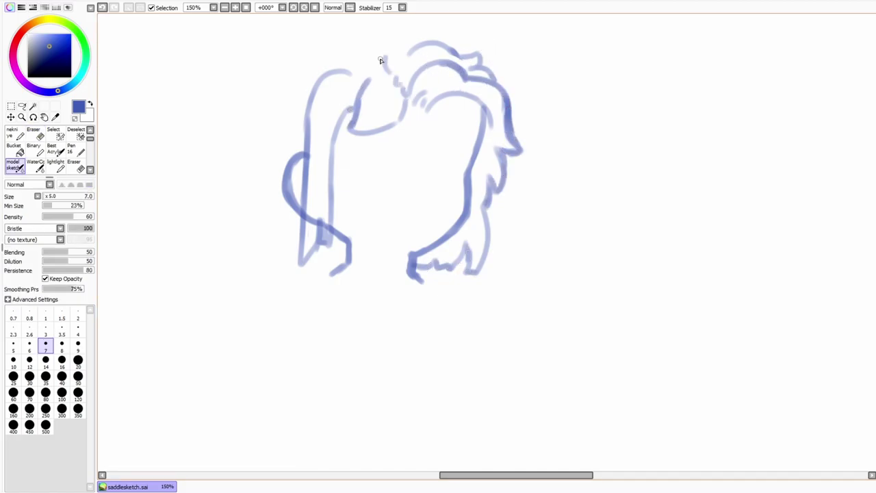
Step: Undo the last stroke, redraw the inner edge of the long side lock and clean up its lines
key("ctrl+z")
mouse_move(334, 119)
left_mouse_down()
mouse_move(372, 134)
mouse_move(381, 117)
mouse_move(403, 113)
mouse_move(387, 87)
mouse_move(332, 226)
left_mouse_up()
key("e")
key("e")
key("e")
key("e")
left_click_drag(334, 175, 319, 248)
key("v")
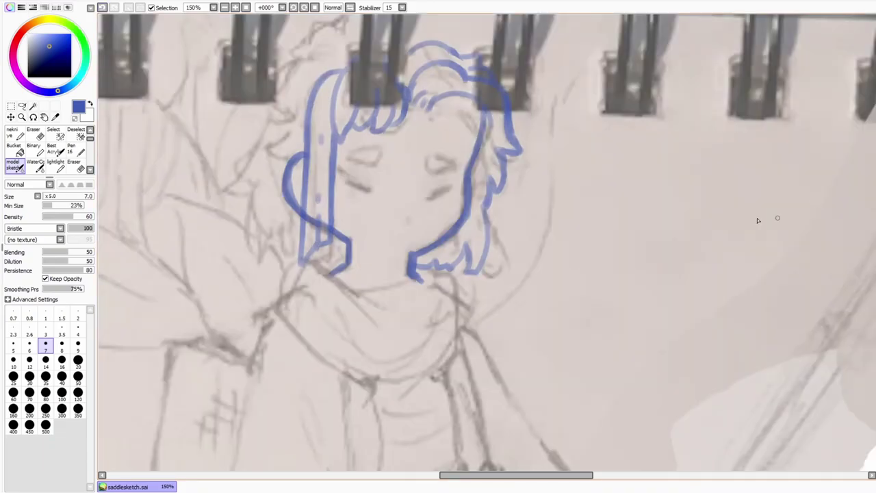
Step: Trace the outer hair outline down the left side of the head, erasing and redrawing it with pointed tips
scroll(850, 233, "up", 3)
mouse_move(270, 208)
left_mouse_down()
mouse_move(257, 264)
mouse_move(294, 356)
left_mouse_up()
left_click(102, 8)
left_click_drag(271, 213, 278, 354)
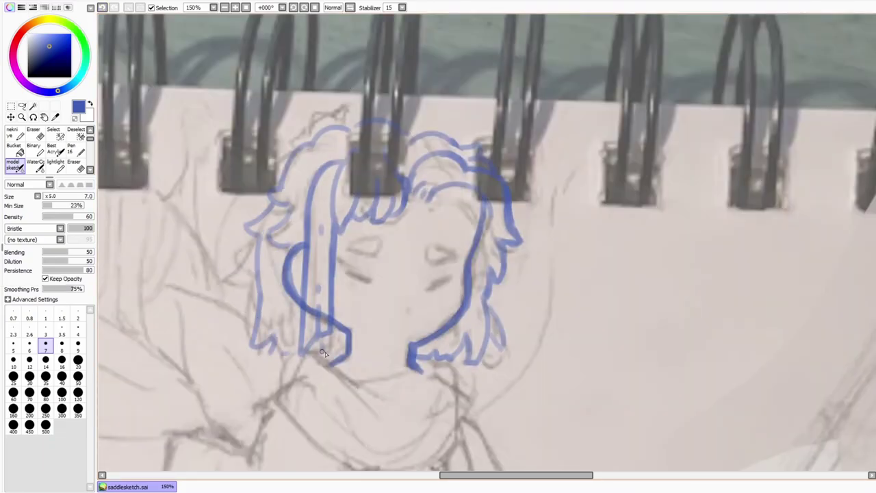
key("v")
key("e")
mouse_move(270, 205)
left_mouse_down()
mouse_move(252, 233)
mouse_move(268, 204)
mouse_move(291, 202)
left_mouse_up()
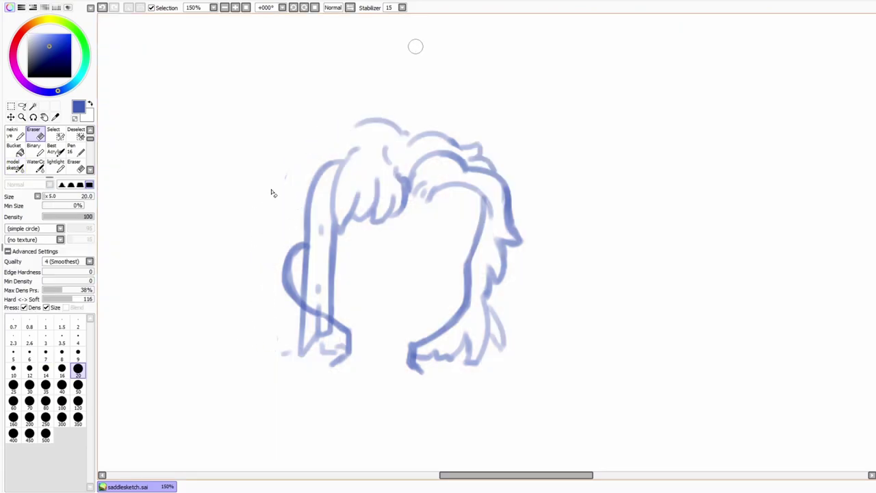
key("e")
mouse_move(286, 164)
left_mouse_down()
mouse_move(268, 260)
mouse_move(305, 342)
left_mouse_up()
mouse_move(279, 223)
left_mouse_down()
mouse_move(290, 206)
mouse_move(288, 303)
left_mouse_up()
left_click(102, 8)
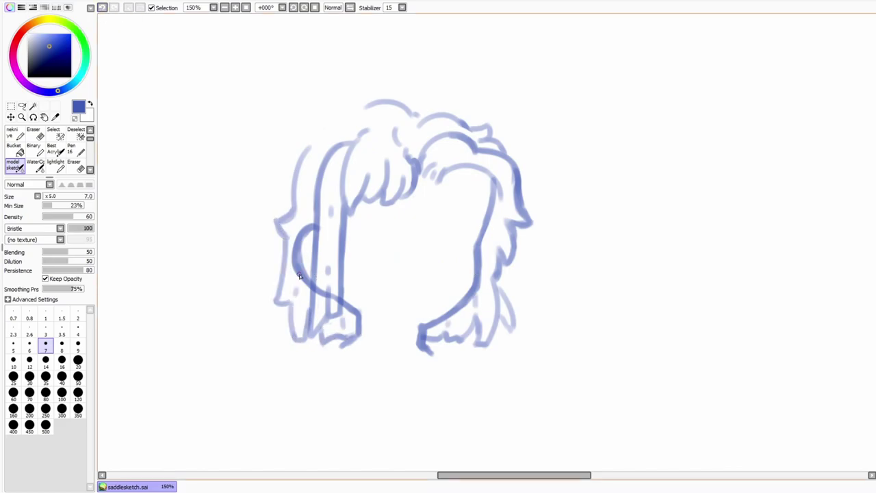
Step: Sketch a rounded topknot with small loose tufts above the crown of the head
key("e")
key("e")
left_click_drag(402, 66, 308, 116)
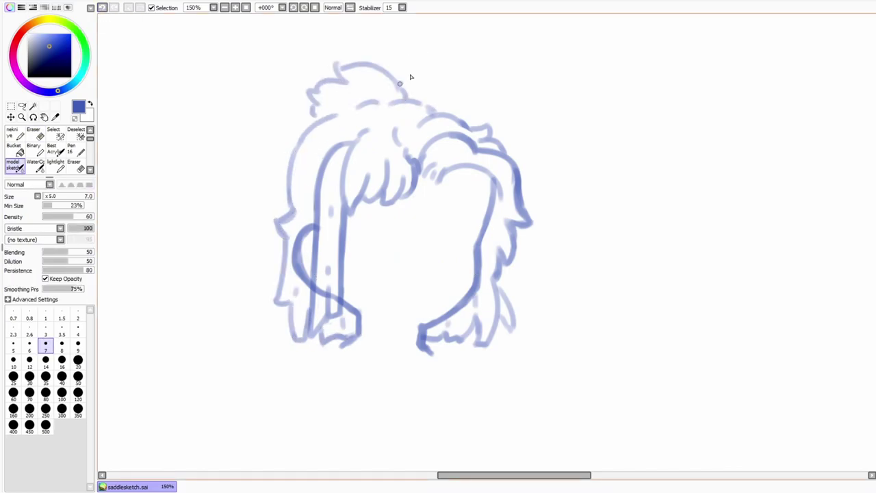
scroll(402, 50, "down", 5)
scroll(402, 50, "up", 5)
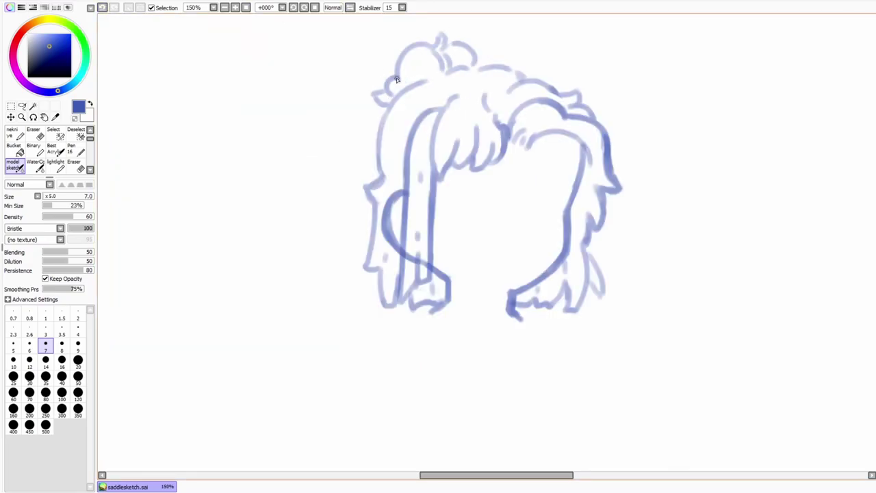
Step: Adjust the traced head's placement on the canvas with a free transform
scroll(403, 73, "down", 5)
key("m")
scroll(402, 73, "up", 6)
key("ctrl+t")
left_click_drag(444, 241, 251, 16)
key("Return")
scroll(251, 16, "down", 6)
scroll(251, 16, "up", 4)
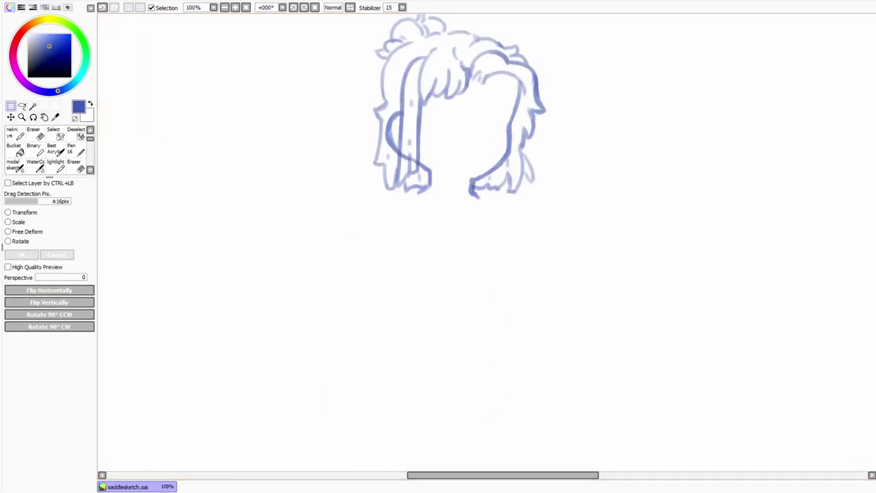
Step: Redraw the tuft beside the topknot and strengthen the outer hair line along the crown and left side
key("n")
scroll(500, 143, "up", 2)
scroll(500, 142, "down", 5)
scroll(500, 142, "up", 5)
key("e")
scroll(395, 87, "up", 2)
key("n")
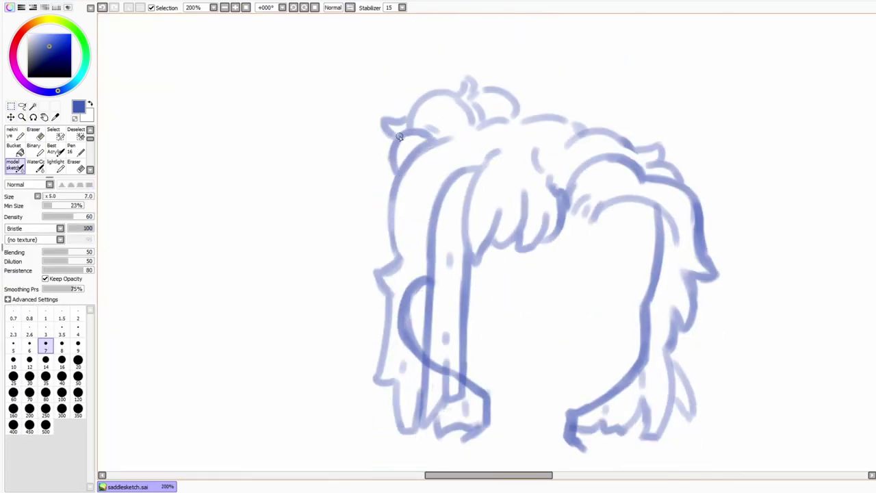
scroll(537, 67, "down", 1)
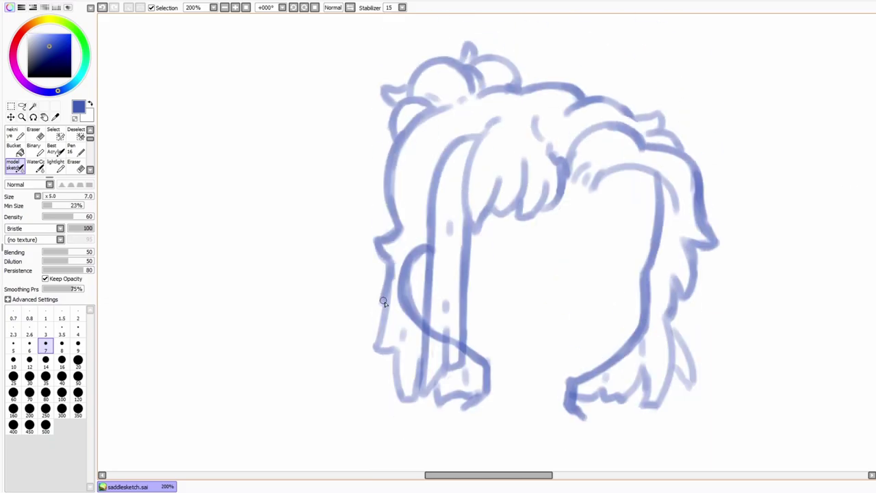
Step: Redraw the lower left hair tips as pointed locks and add short strand marks beside the long lock
key("e")
key("n")
mouse_move(414, 321)
left_mouse_down()
mouse_move(400, 401)
mouse_move(387, 396)
left_mouse_up()
left_click_drag(425, 356, 404, 396)
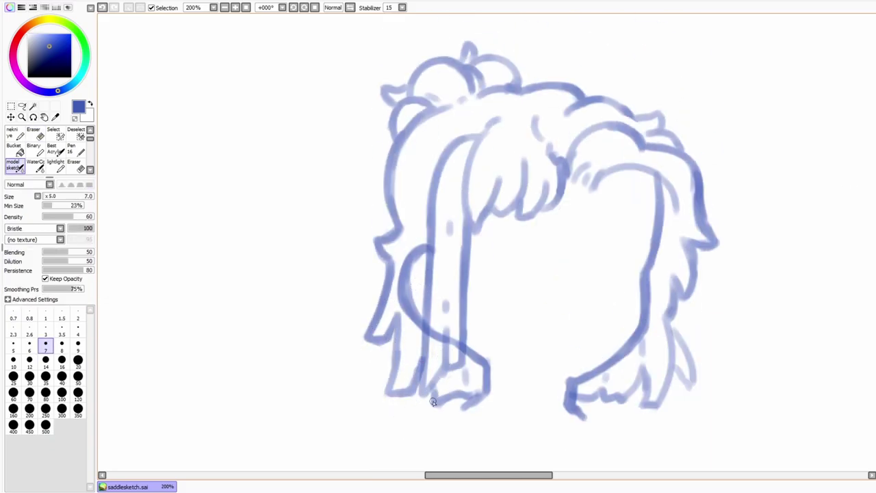
left_click_drag(412, 175, 409, 200)
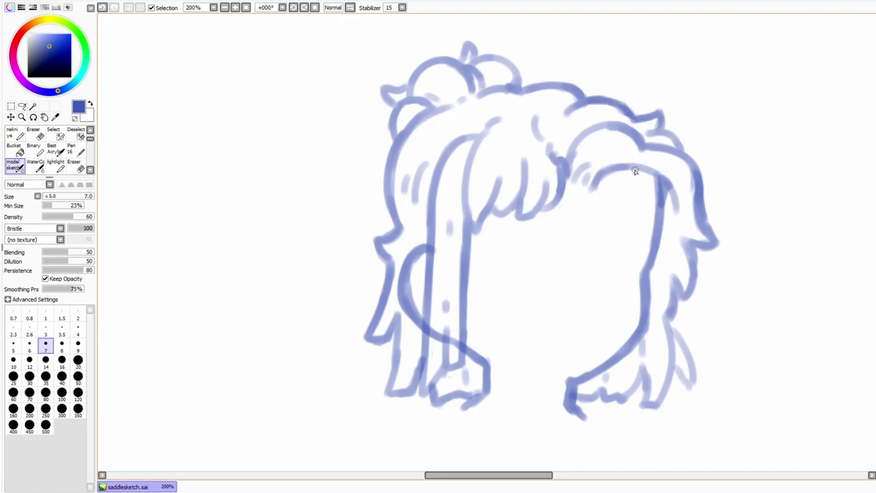
Step: Enlarge the sketch photo slightly beneath the line art and reposition it with a transform
key("minus")
key("minus")
key("minus")
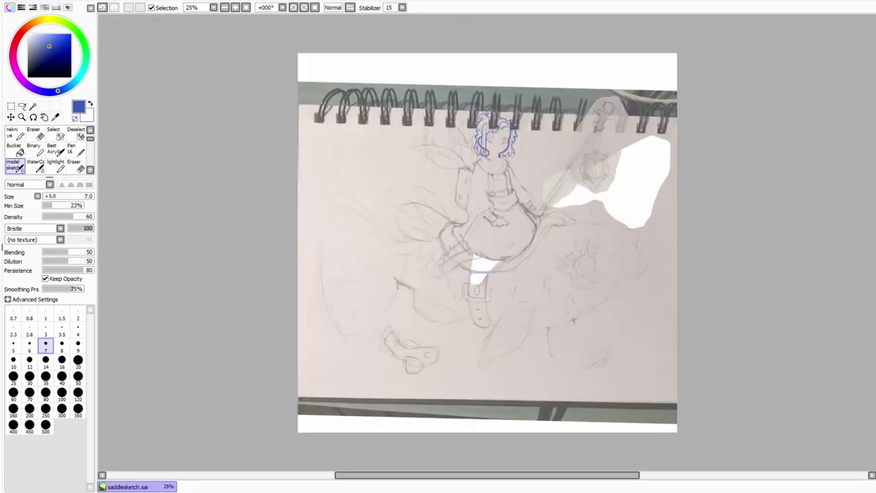
key("ctrl+v")
key("ctrl+t")
mouse_move(538, 315)
left_mouse_down()
mouse_move(538, 297)
mouse_move(534, 313)
left_mouse_up()
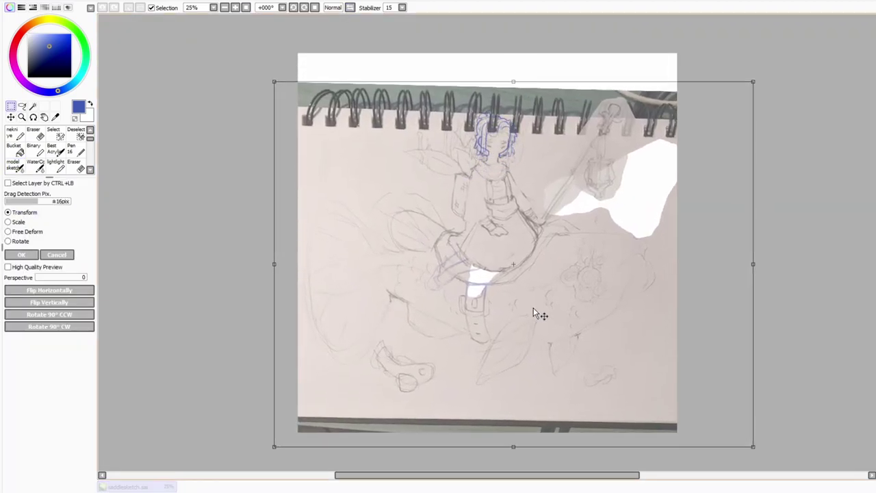
key("Return")
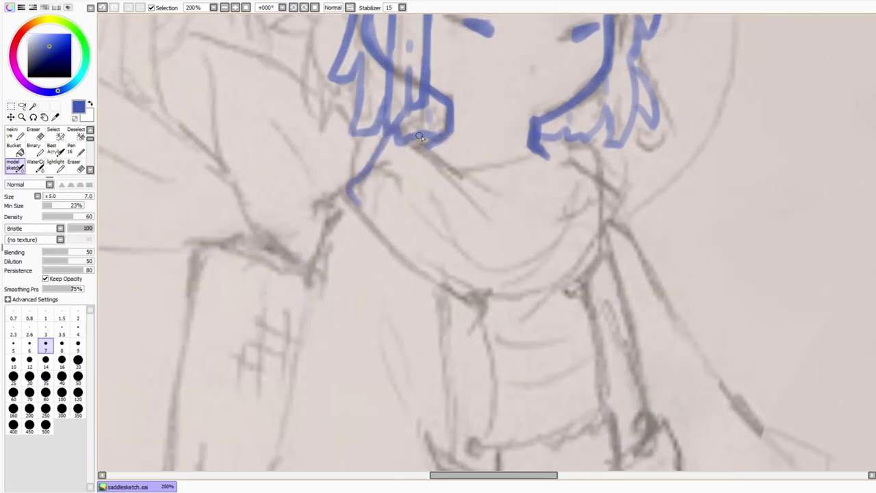
Step: Trace the scarf around the neck, including its outer outline and the curved inner folds
left_click_drag(419, 137, 524, 199)
mouse_move(477, 173)
left_mouse_down()
mouse_move(600, 156)
mouse_move(349, 189)
left_mouse_up()
left_click_drag(433, 220, 568, 219)
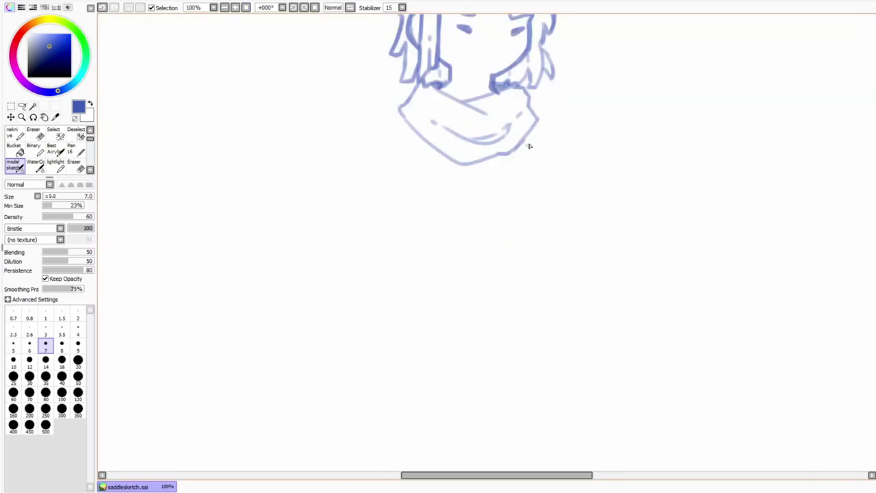
mouse_move(548, 96)
left_mouse_down()
mouse_move(507, 162)
mouse_move(404, 190)
left_mouse_up()
scroll(270, 20, "down", 6)
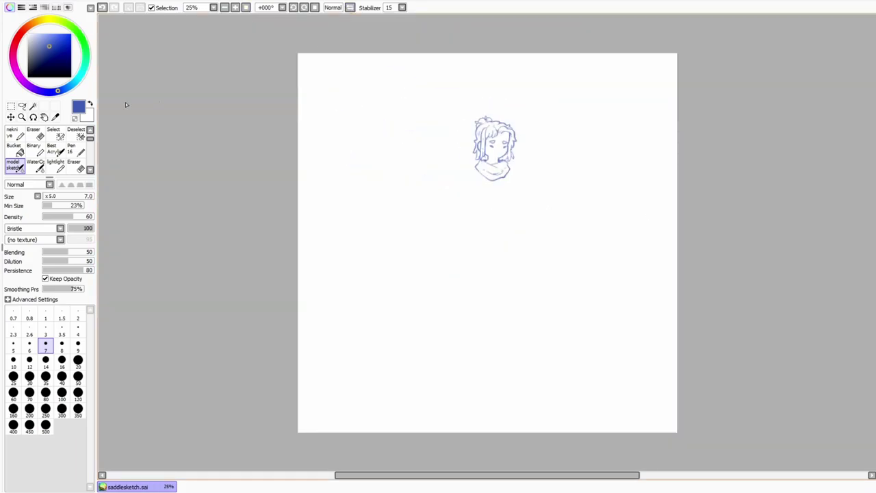
Step: Trace the outlines of both wide sleeves from the scarf down to the cuffs
scroll(493, 168, "up", 5)
left_click_drag(375, 127, 325, 322)
mouse_move(605, 160)
left_mouse_down()
mouse_move(687, 295)
mouse_move(705, 374)
mouse_move(668, 394)
left_mouse_up()
left_click_drag(668, 394, 668, 147)
left_click_drag(325, 76, 490, 146)
Step: Refine the fold on the left sleeve and the right sleeve's cuff, and check the drawing mirrored
scroll(410, 146, "up", 3)
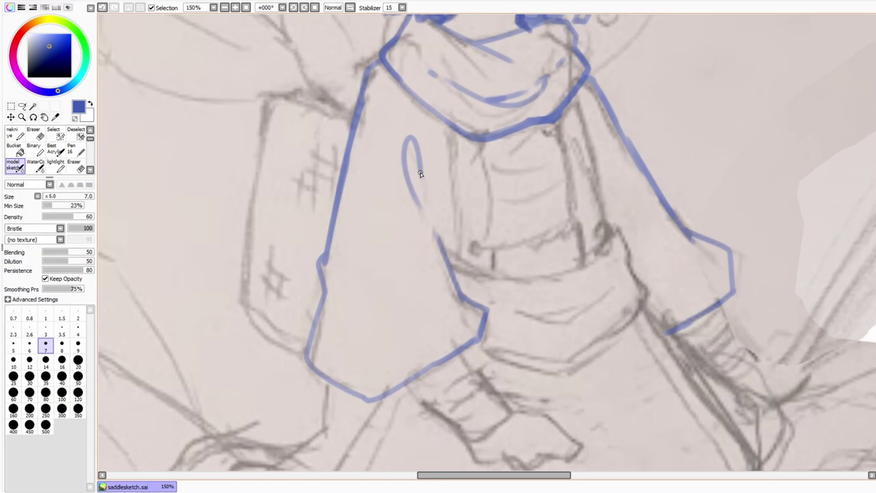
scroll(420, 174, "down", 4)
scroll(430, 185, "up", 3)
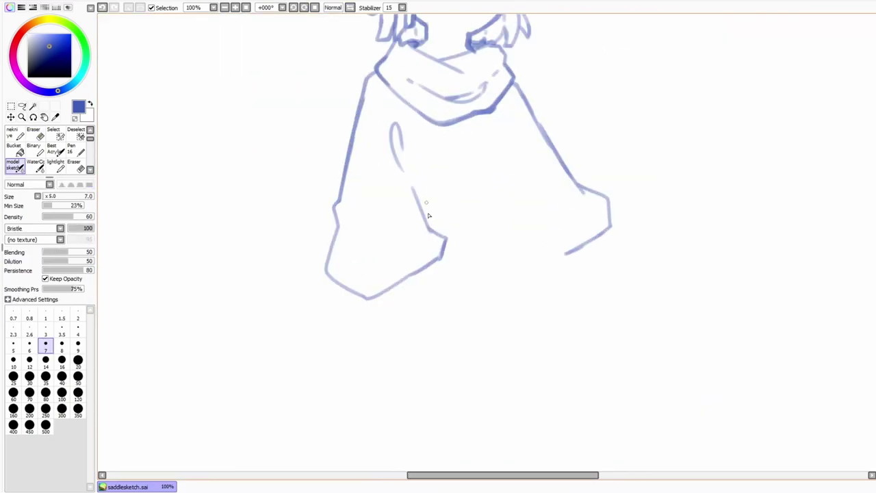
left_click_drag(581, 185, 610, 224)
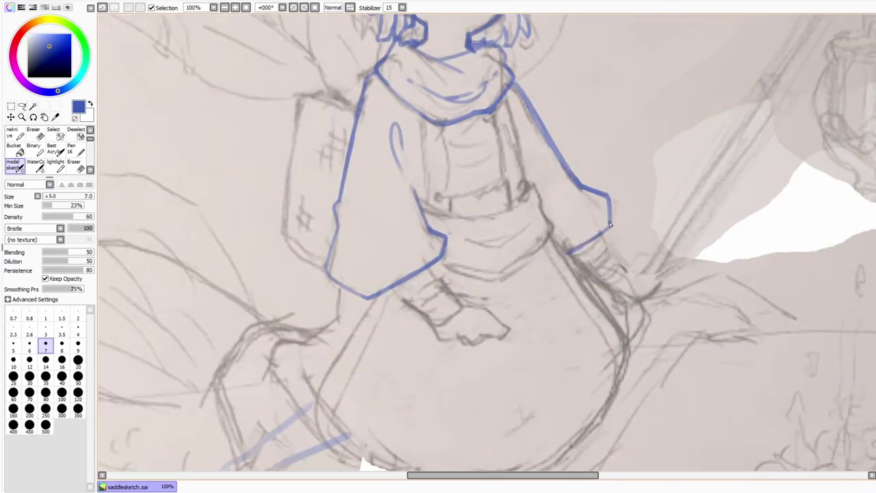
scroll(572, 205, "down", 3)
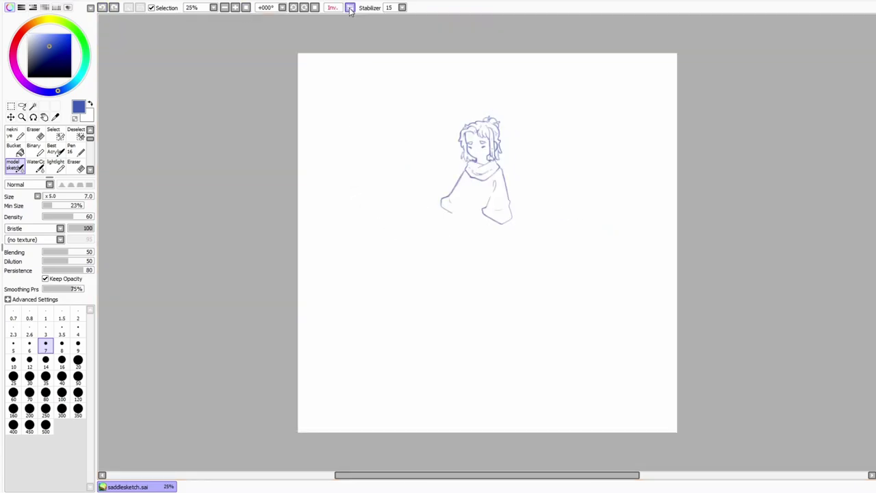
Step: Trace the wrapped forearm and the hand below the left sleeve, and check the overall figure
scroll(474, 221, "up", 2)
scroll(474, 221, "up", 5)
left_click_drag(312, 180, 412, 286)
mouse_move(415, 110)
left_mouse_down()
mouse_move(475, 212)
mouse_move(414, 288)
left_mouse_up()
left_click_drag(448, 170, 329, 186)
scroll(329, 185, "down", 5)
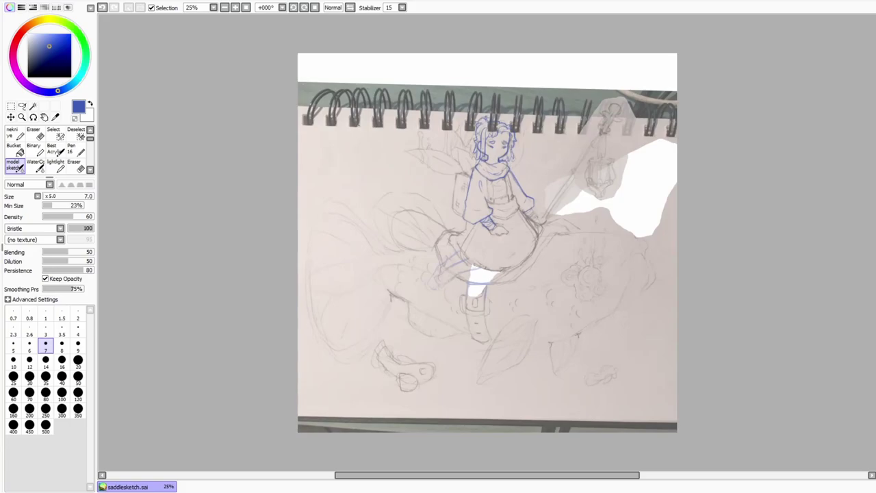
scroll(508, 239, "up", 4)
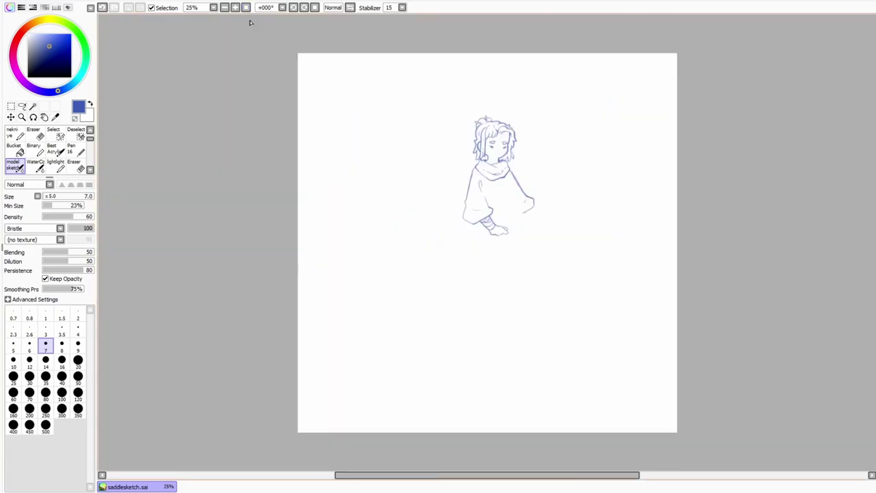
left_click(350, 7)
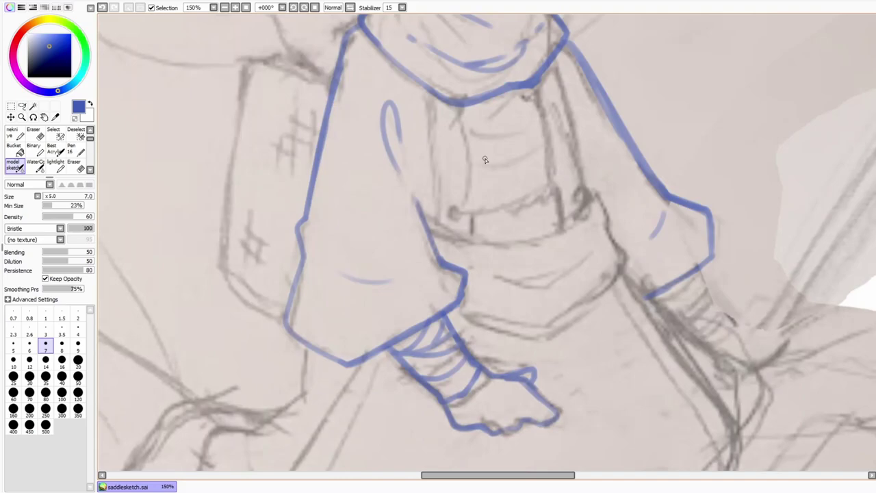
Step: Trace the four vertical edges of the chest straps from the scarf down to the waist
left_click_drag(427, 94, 434, 224)
left_click_drag(463, 108, 471, 233)
left_click_drag(535, 88, 555, 205)
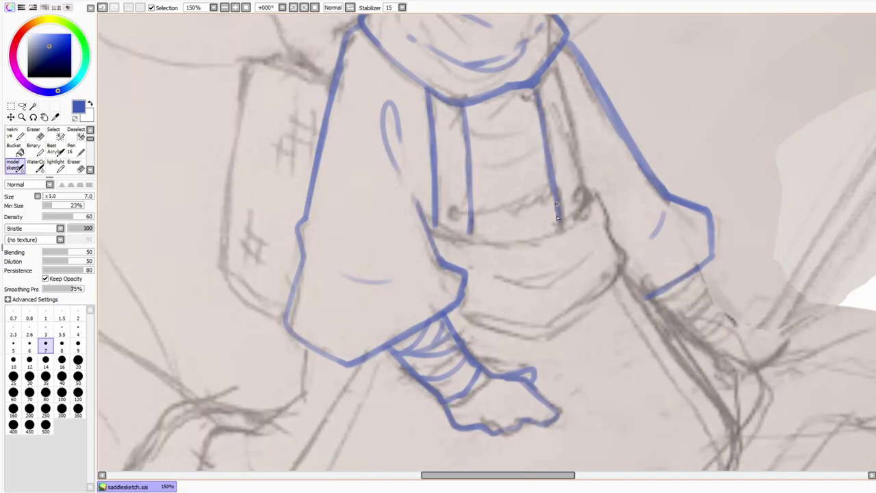
left_click_drag(560, 57, 587, 197)
left_click_drag(542, 102, 557, 218)
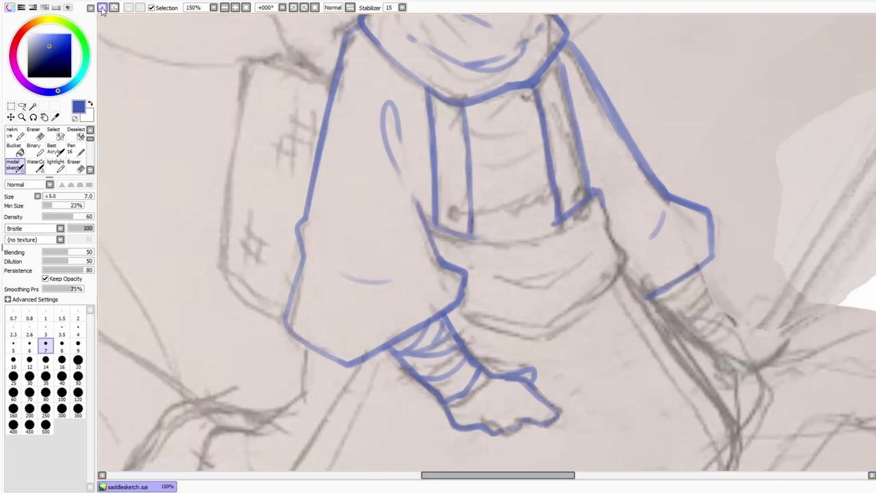
Step: Draw the waist sash with its lower edge and curved fold lines, erasing the stray part of its outline
left_click_drag(473, 310, 591, 290)
key("e")
mouse_move(513, 320)
left_mouse_down()
mouse_move(459, 311)
mouse_move(579, 319)
left_mouse_up()
key("n")
left_click_drag(605, 234, 484, 296)
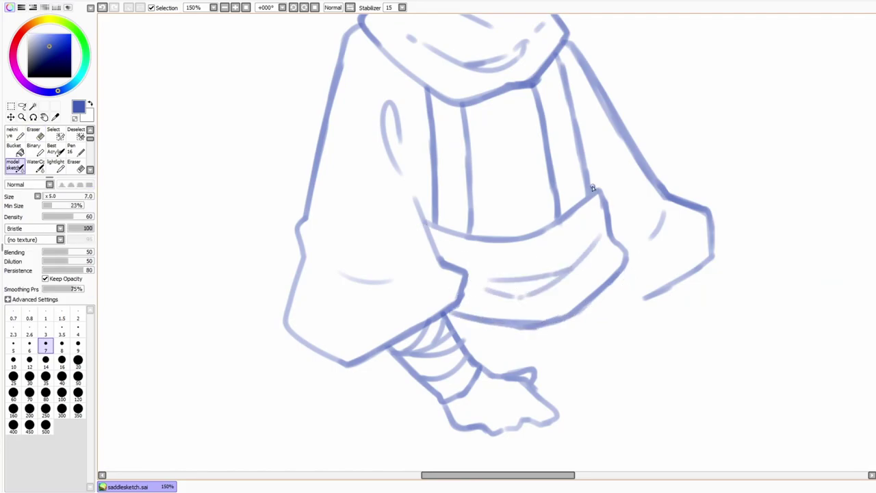
Step: Thicken the four edges of the chest straps and darken the corners where they meet the scarf
left_click_drag(560, 53, 597, 198)
left_click_drag(550, 171, 555, 224)
left_click_drag(463, 110, 470, 233)
mouse_move(430, 95)
left_mouse_down()
mouse_move(468, 183)
mouse_move(433, 226)
left_mouse_up()
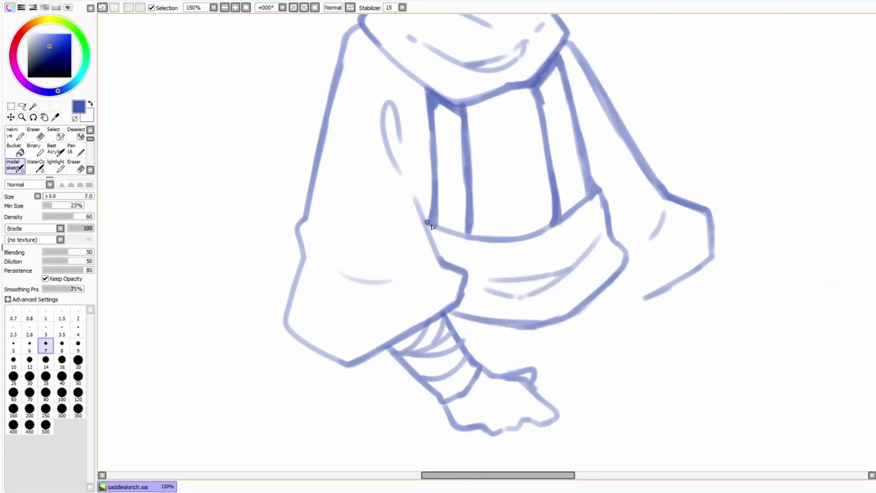
key("minus")
key("minus")
key("minus")
key("minus")
key("minus")
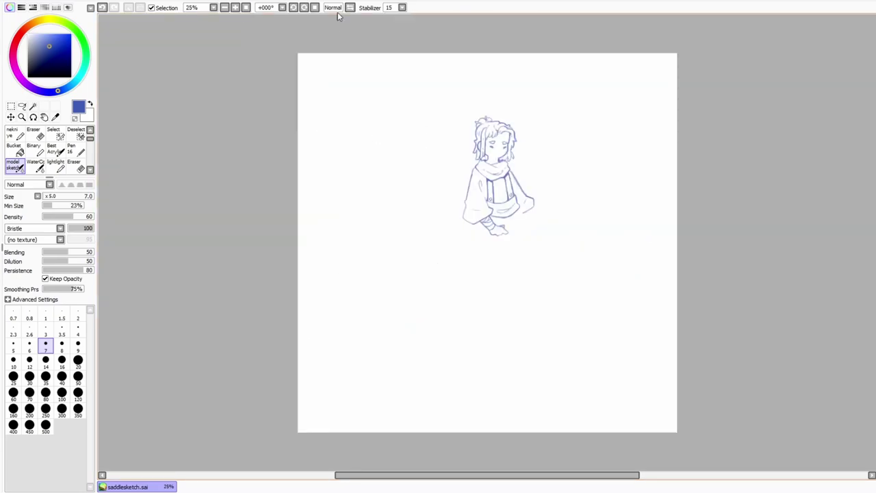
Step: Draw the skirt below the sash with two flaring straight sides and a wide curved hem
key("plus")
key("plus")
key("plus")
key("plus")
mouse_move(265, 267)
left_mouse_down()
mouse_move(505, 342)
mouse_move(253, 279)
mouse_move(546, 323)
left_mouse_up()
key("minus")
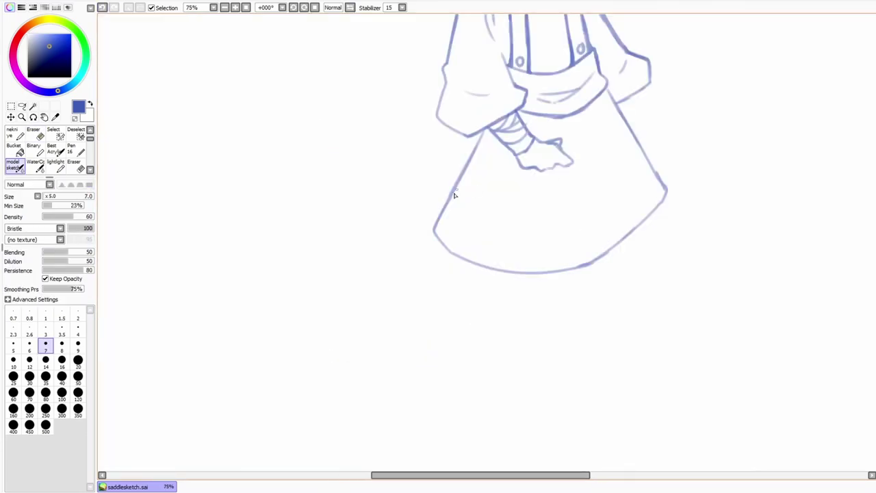
key("e")
key("minus")
key("minus")
key("minus")
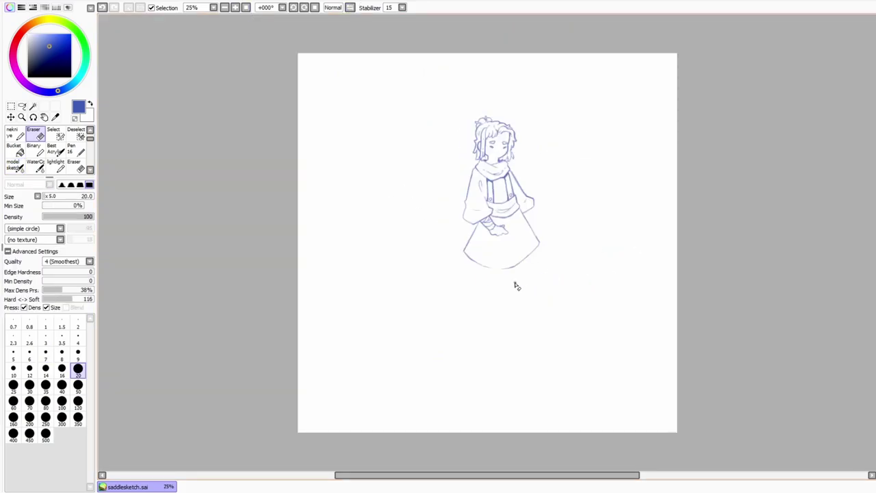
Step: Add short fold lines on the skirt beside the hand
key("plus")
key("plus")
key("plus")
key("plus")
key("plus")
key("minus")
key("minus")
key("minus")
key("plus")
key("plus")
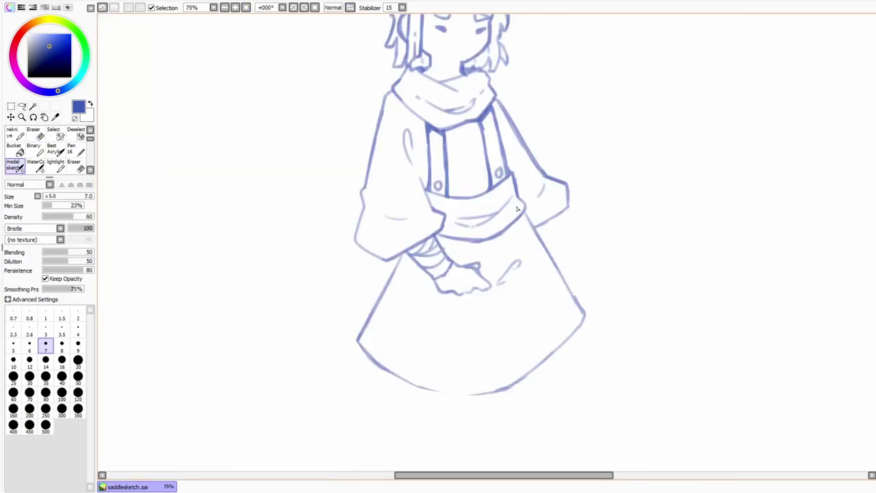
key("minus")
key("minus")
key("minus")
Step: Thicken the skirt's sides and curved hem, and finish the fold lines around the hand
key("plus")
key("plus")
key("plus")
key("plus")
key("plus")
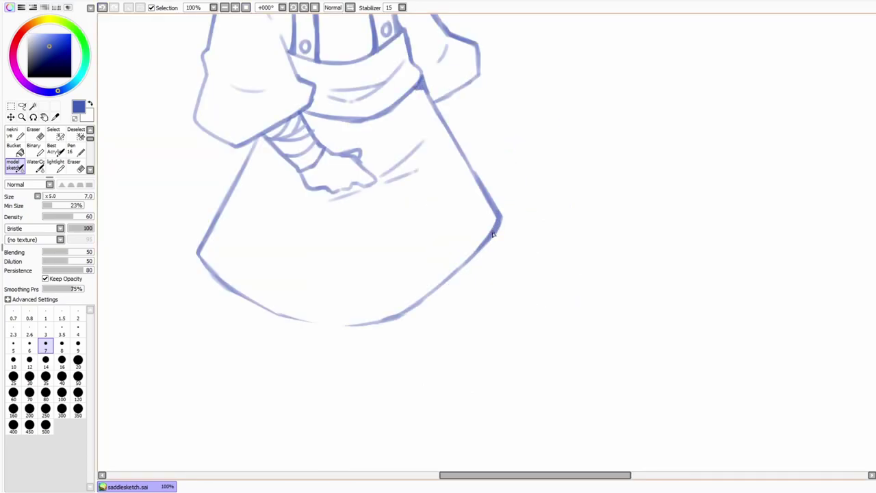
mouse_move(204, 260)
left_mouse_down()
mouse_move(465, 250)
mouse_move(494, 229)
left_mouse_up()
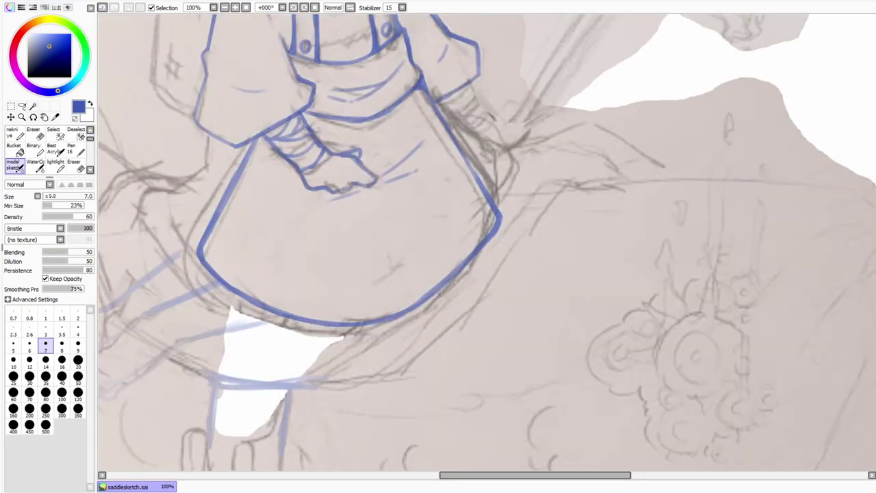
Step: Trace the trouser legs over the pencil sketch, around the skirt's left side, below its hem and along its right side
left_click_drag(253, 266, 241, 337)
left_click_drag(375, 342, 270, 352)
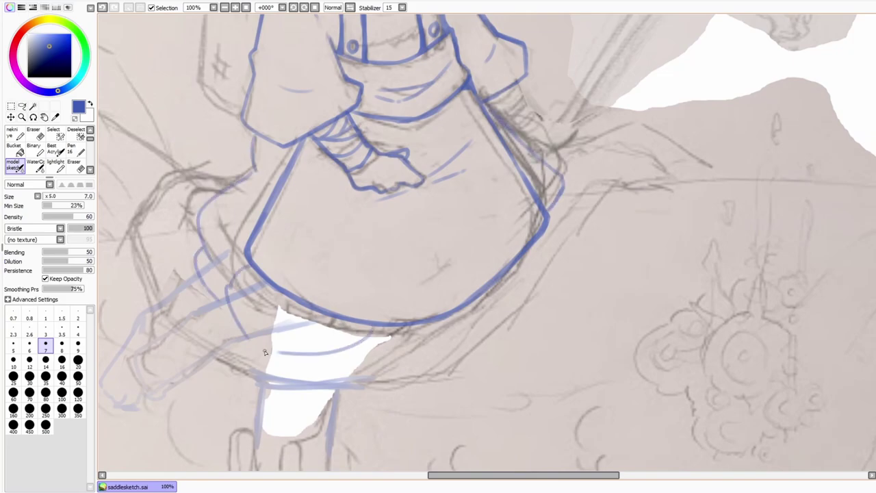
key("minus")
key("minus")
key("minus")
key("minus")
key("minus")
key("plus")
key("plus")
key("plus")
key("plus")
key("plus")
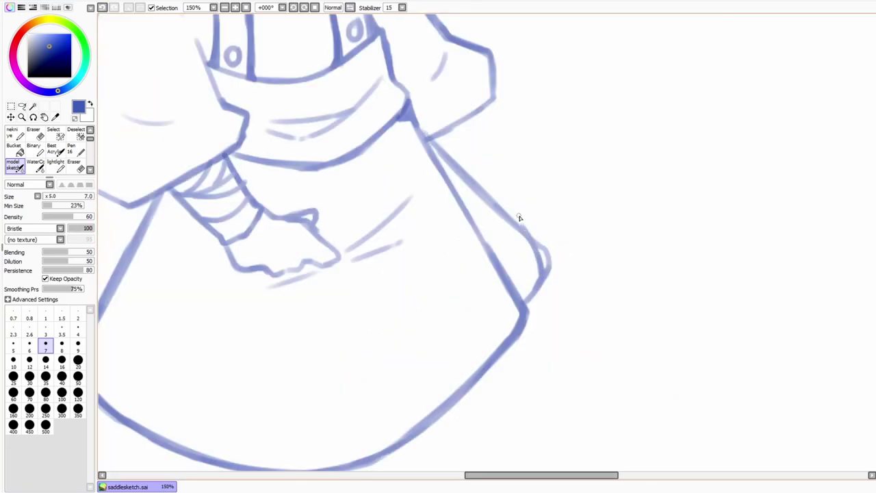
Step: Clean up the trouser bulge right of the skirt and refine the knee and cuff outlines on the left
key("e")
key("minus")
key("minus")
key("minus")
key("minus")
key("minus")
key("plus")
key("plus")
key("plus")
key("plus")
key("plus")
left_click_drag(373, 202, 353, 247)
key("n")
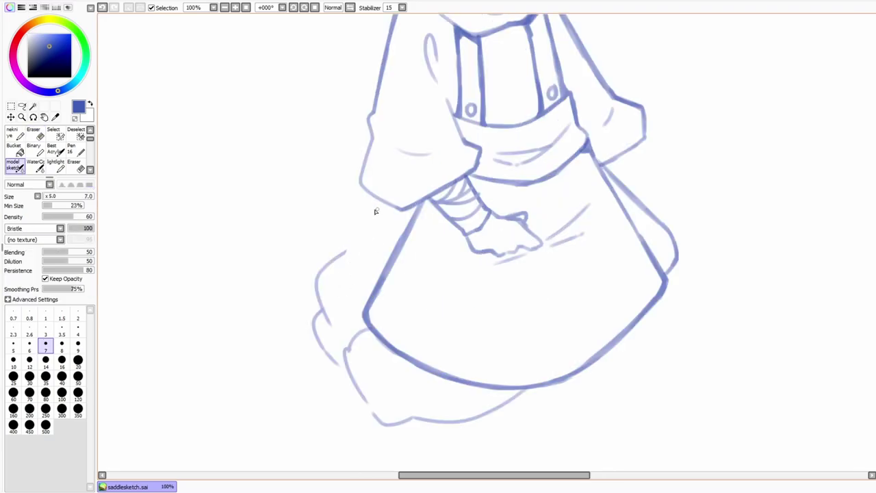
Step: Draw the thigh's outline from the left sleeve to the bent knee, comparing it with the pencil sketch
key("e")
key("n")
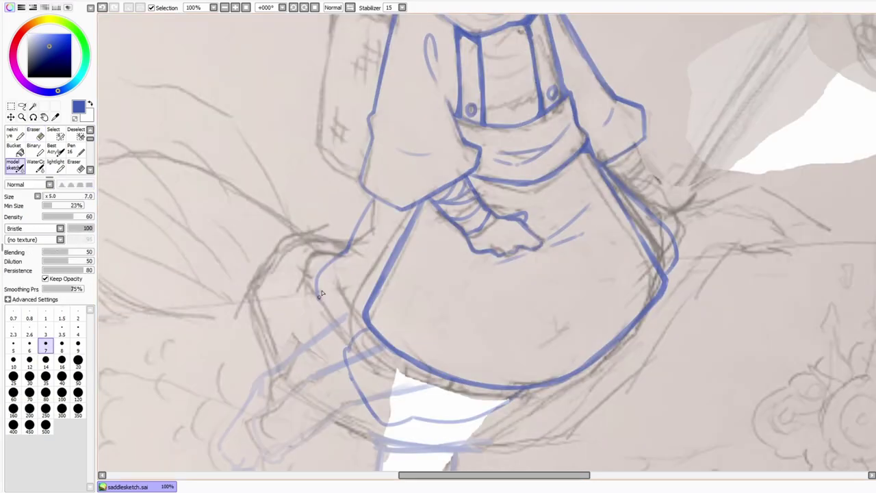
key("e")
key("minus")
key("minus")
key("minus")
key("minus")
key("minus")
key("plus")
key("plus")
key("plus")
key("plus")
key("plus")
key("n")
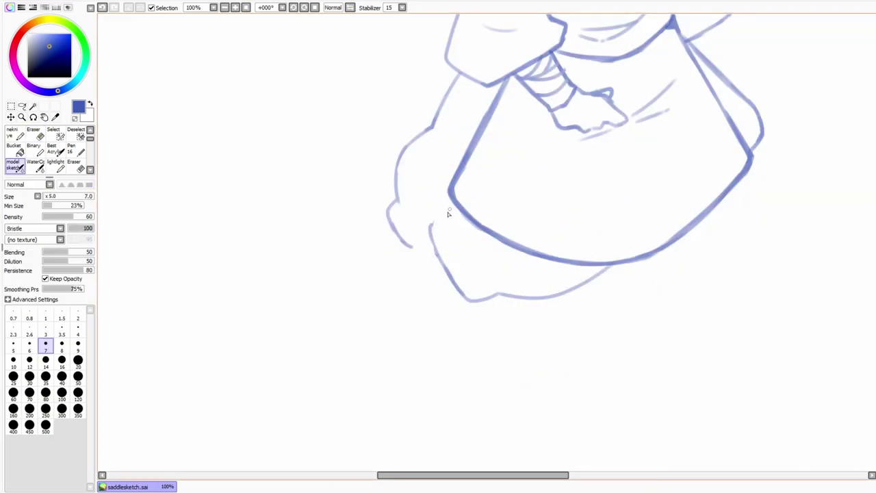
key("minus")
key("minus")
key("minus")
key("minus")
key("minus")
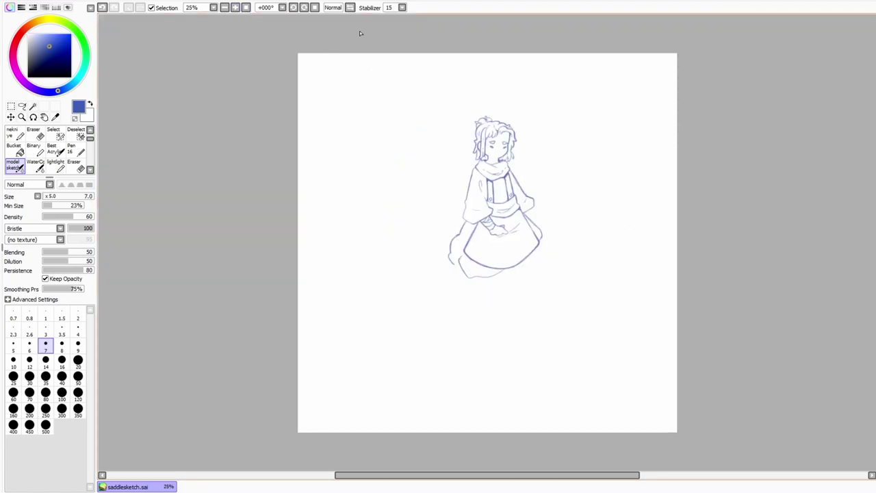
key("e")
key("plus")
key("plus")
key("plus")
key("plus")
key("plus")
key("plus")
left_click_drag(501, 181, 401, 291)
left_click_drag(520, 239, 443, 352)
key("ctrl+z")
key("ctrl+z")
Step: Draw the lower leg and pointed foot extending from the trouser cuff, erasing and strengthening its outline
left_click_drag(516, 243, 401, 288)
left_click_drag(499, 182, 401, 315)
key("e")
key("n")
left_click_drag(496, 263, 404, 340)
key("e")
left_click_drag(482, 289, 399, 343)
key("n")
left_click_drag(498, 186, 395, 342)
Step: Check the proportions of the whole figure in normal and mirrored view
key("minus")
key("minus")
key("minus")
key("minus")
key("minus")
key("minus")
left_click(349, 8)
left_click(349, 7)
key("plus")
key("plus")
key("plus")
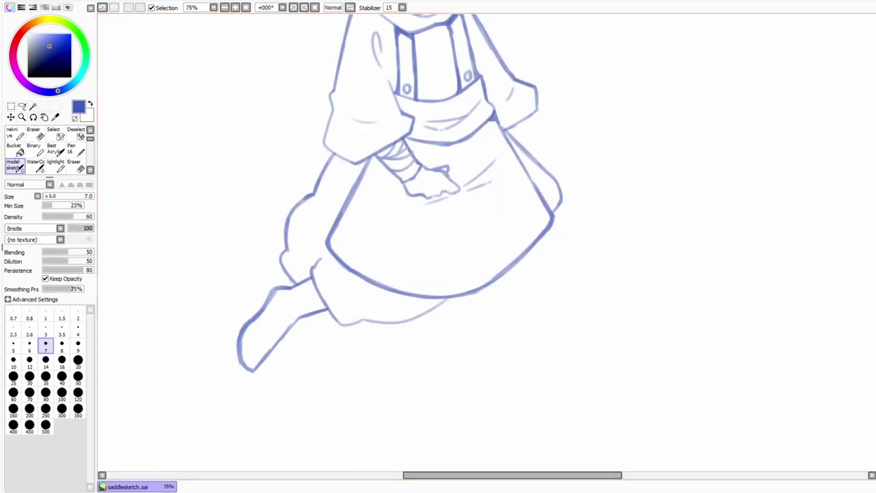
Step: Erase a small stray mark around the trouser cuff and lower leg
key("e")
key("minus")
key("minus")
key("minus")
key("minus")
key("plus")
key("plus")
key("plus")
key("plus")
mouse_move(394, 274)
left_mouse_down()
mouse_move(527, 148)
mouse_move(397, 278)
left_mouse_up()
key("n")
Step: Reshape the thigh's upper contour below the left sleeve, comparing the whole figure in normal and mirrored view
key("minus")
key("minus")
key("minus")
key("minus")
left_click(349, 8)
left_click(350, 7)
key("plus")
key("plus")
key("plus")
key("plus")
key("minus")
key("minus")
key("minus")
key("minus")
key("plus")
key("plus")
key("plus")
key("plus")
key("plus")
key("minus")
key("minus")
key("minus")
key("minus")
key("minus")
left_click(349, 8)
left_click(349, 8)
key("plus")
key("plus")
key("plus")
key("plus")
key("plus")
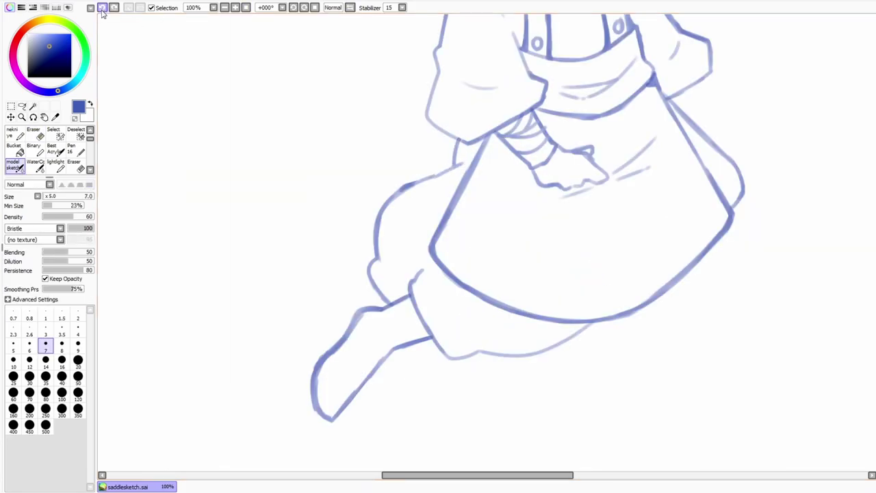
Step: Join the thigh's upper contour to the left sleeve with firmer lines, comparing the whole figure in normal and mirrored view
key("minus")
key("minus")
key("minus")
key("minus")
key("minus")
left_click(349, 7)
left_click(349, 7)
key("plus")
key("plus")
key("plus")
key("plus")
key("plus")
key("plus")
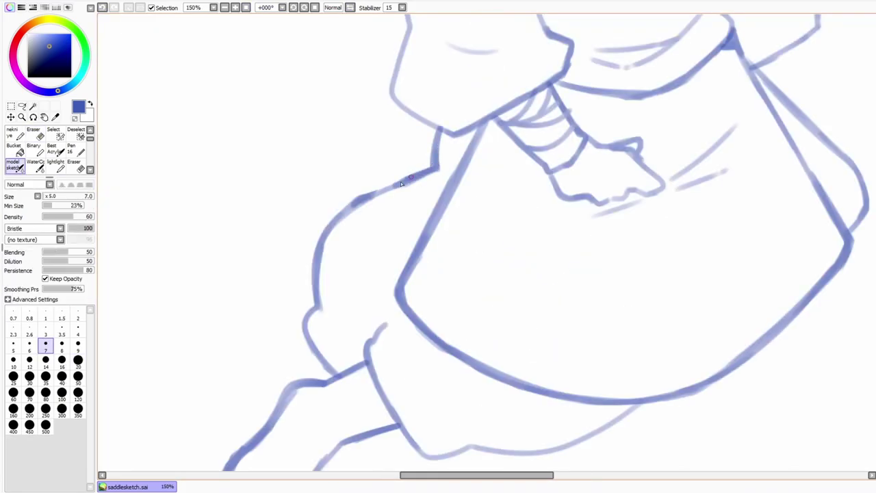
Step: Redraw the thigh's outer edge and the trouser hem below the apron with sharper angles, comparing the figure in mirrored view
scroll(433, 169, "down", 5)
left_click_drag(479, 233, 580, 237)
scroll(434, 169, "up", 3)
scroll(433, 170, "down", 1)
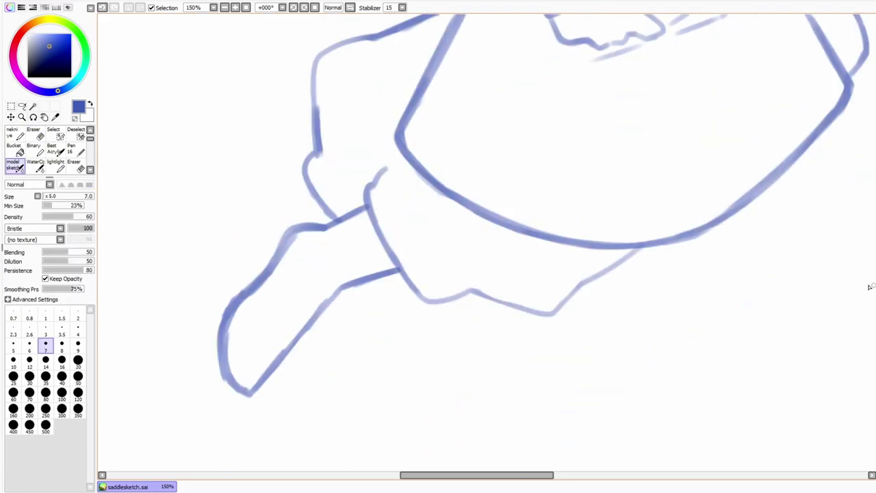
key("minus")
key("minus")
key("minus")
key("minus")
key("minus")
left_click(349, 8)
left_click(350, 7)
key("plus")
key("plus")
key("plus")
key("plus")
key("plus")
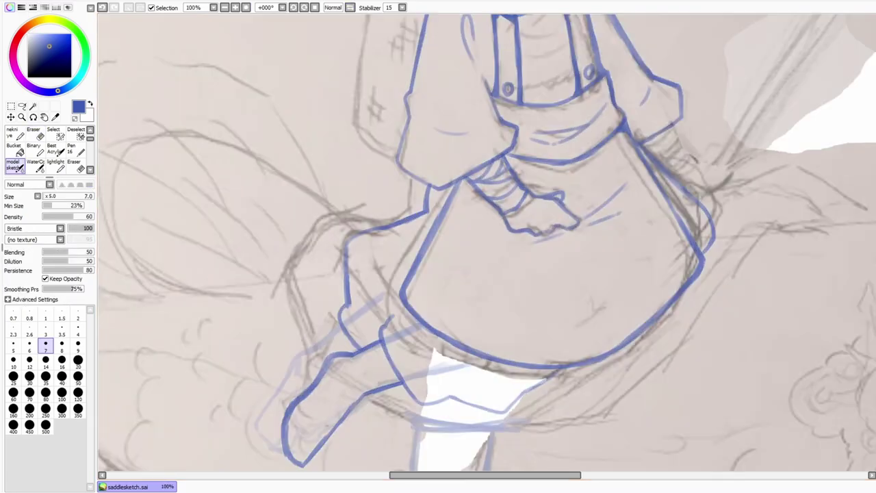
Step: Draw the second lower leg and pointed foot behind the first one, redoing the first attempt at its outline
key("plus")
key("plus")
mouse_move(352, 77)
left_mouse_down()
mouse_move(267, 145)
mouse_move(206, 393)
left_mouse_up()
left_click(103, 7)
mouse_move(267, 140)
left_mouse_down()
mouse_move(201, 250)
mouse_move(235, 362)
mouse_move(221, 248)
left_mouse_up()
Step: Erase the rear foot's overlapping lines and check the whole figure in normal and mirrored view
key("e")
key("minus")
key("minus")
key("minus")
key("minus")
key("minus")
key("minus")
key("minus")
left_click(350, 7)
left_click(349, 8)
key("plus")
key("plus")
key("plus")
key("plus")
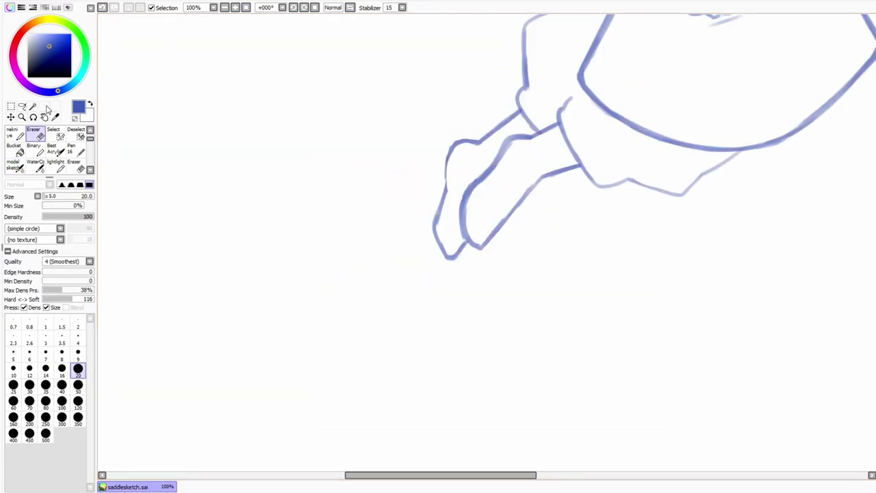
Step: Select the rear leg and foot lines and move them upward, nearer to the thigh
scroll(548, 206, "up", 2)
key("a")
left_click_drag(466, 384, 466, 385)
key("ctrl+t")
left_click_drag(589, 322, 603, 207)
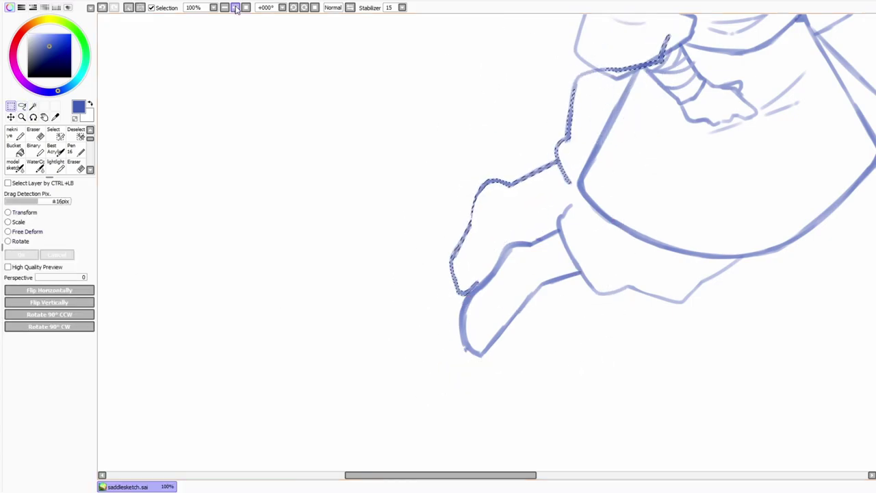
key("minus")
key("minus")
key("minus")
key("minus")
key("plus")
key("plus")
key("Return")
Step: Rotate and reposition the rear foot behind the front foot with Transform, checking the figure in mirrored view
key("ctrl+t")
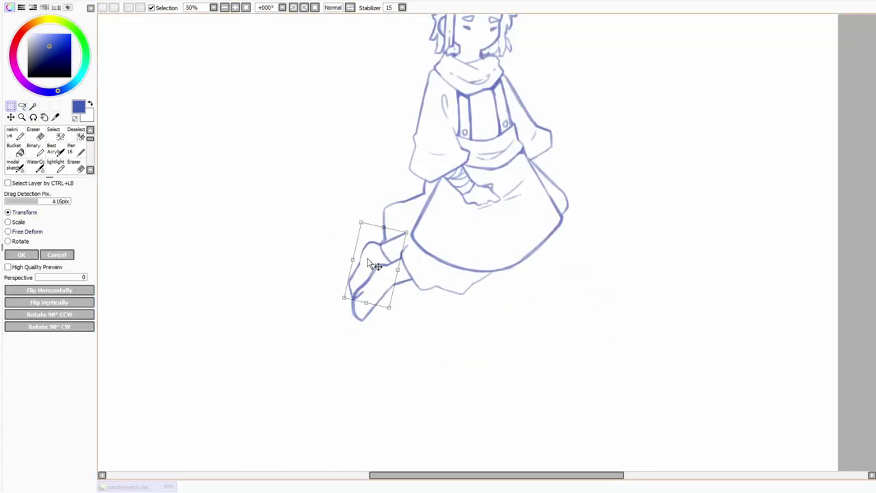
key("minus")
key("minus")
key("Return")
left_click(350, 8)
left_click(350, 8)
key("plus")
key("plus")
key("ctrl+t")
key("Return")
Step: Erase the rear thigh's old edge and redraw its contour down to the repositioned lower leg
key("minus")
key("minus")
key("e")
key("plus")
key("plus")
key("plus")
key("b")
mouse_move(422, 165)
left_mouse_down()
mouse_move(396, 230)
mouse_move(326, 301)
left_mouse_up()
Step: Erase the rear leg line running into the apron and clean up the edge between thigh and front cuff
key("minus")
key("minus")
key("minus")
key("e")
key("plus")
key("plus")
key("plus")
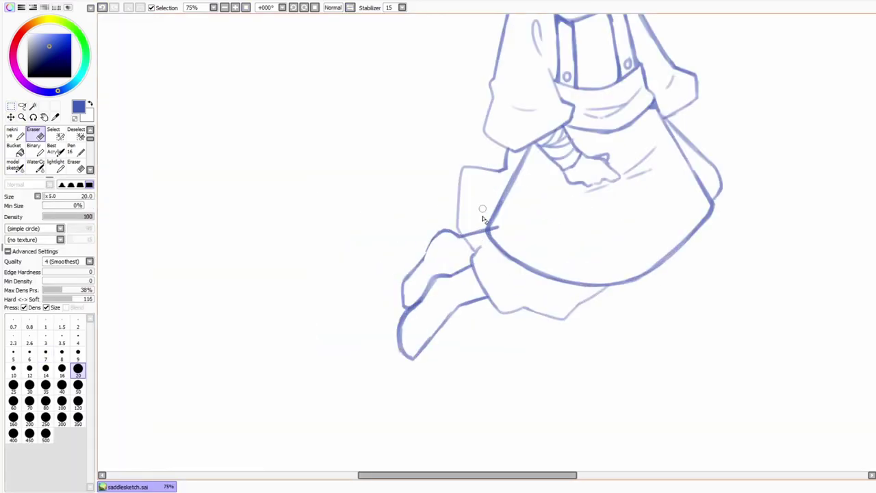
key("plus")
key("plus")
key("b")
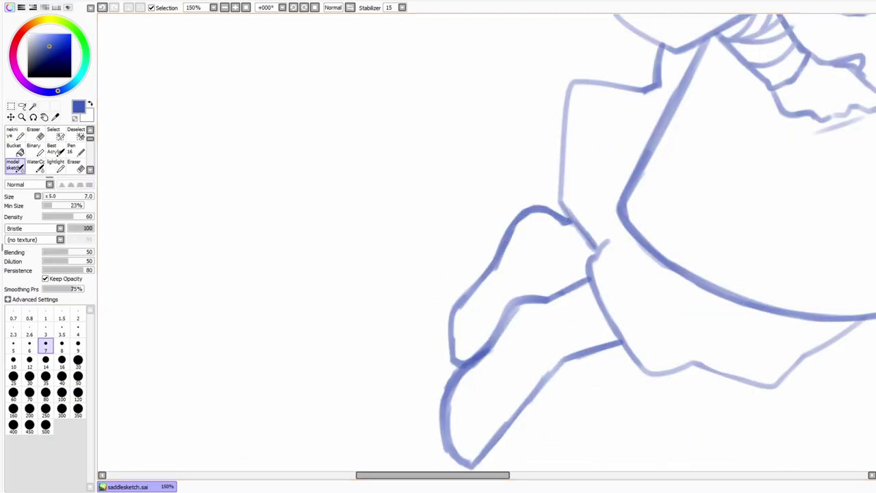
Step: Erase leftover line overlaps where the rear thigh meets the front trouser cuff, reviewing the whole figure
key("e")
key("minus")
key("minus")
key("minus")
key("minus")
key("minus")
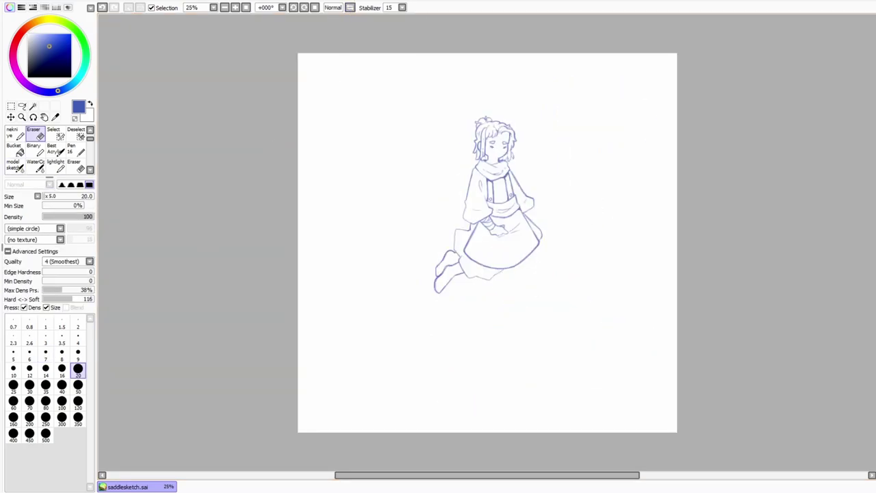
key("plus")
key("plus")
key("plus")
key("plus")
key("plus")
Step: Extend the front trouser cuff's line upward beside the apron's lower corner
key("b")
key("minus")
key("minus")
key("minus")
key("minus")
key("minus")
key("plus")
key("plus")
key("plus")
key("plus")
key("plus")
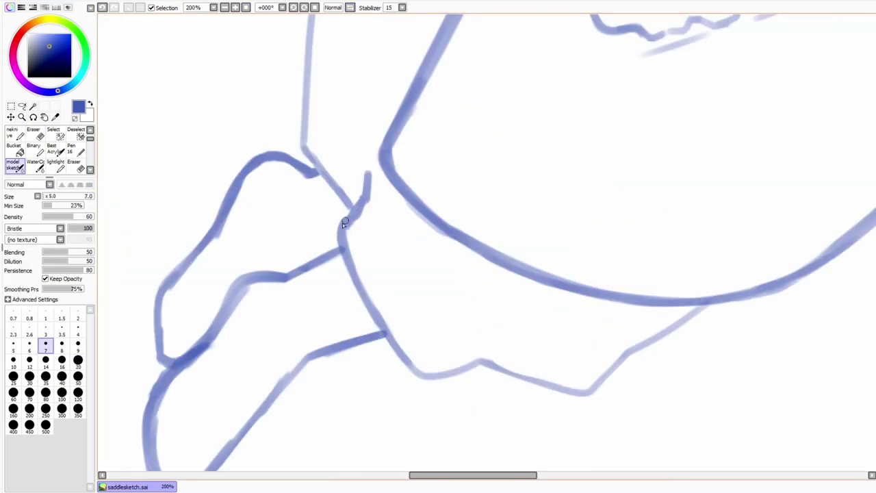
Step: Clean up the front cuff's new line with eraser and brush, checking the figure in mirrored view
key("e")
key("minus")
key("minus")
key("minus")
key("minus")
key("minus")
key("plus")
key("plus")
key("plus")
key("b")
key("minus")
key("minus")
key("minus")
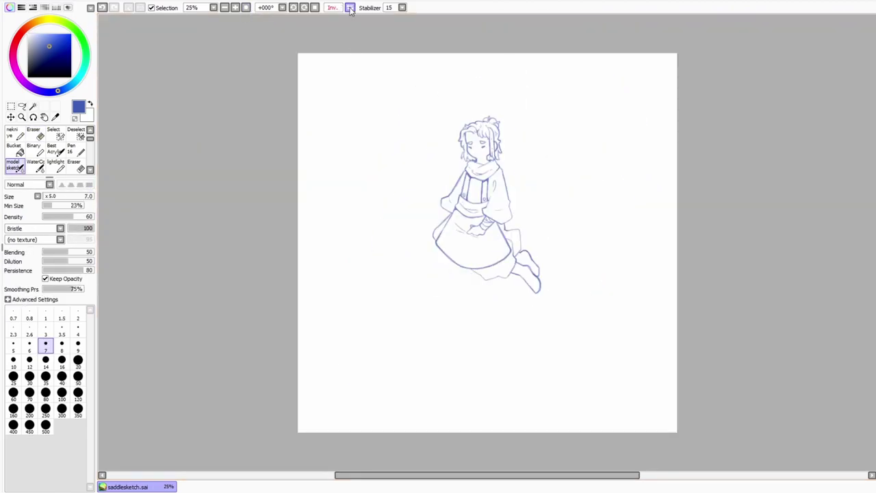
Step: Draw the front leg's contour from the cuff curving up to the apron's edge and strengthen the rear thigh's outer line
key("plus")
key("plus")
key("plus")
key("plus")
key("plus")
key("plus")
left_click_drag(394, 73, 365, 146)
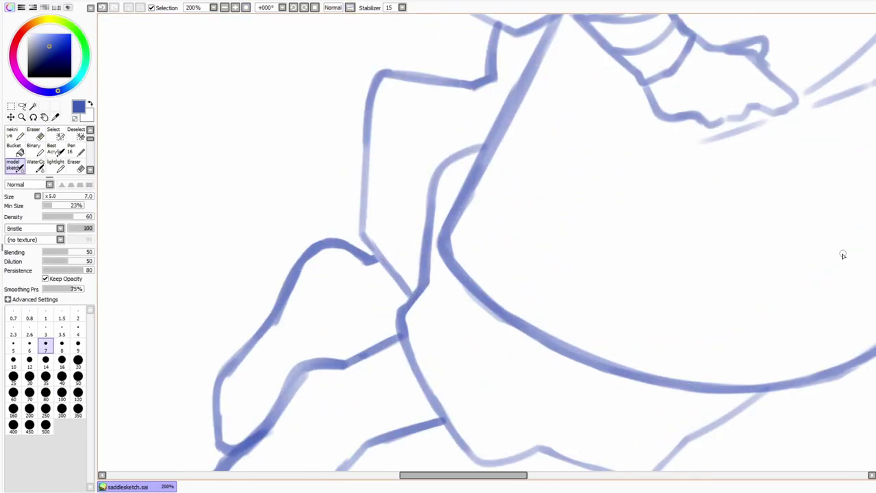
Step: Strengthen the angular trouser hem beneath the apron, checking it against the whole figure
key("minus")
key("minus")
key("minus")
key("minus")
key("minus")
key("minus")
key("plus")
key("plus")
key("plus")
key("plus")
key("plus")
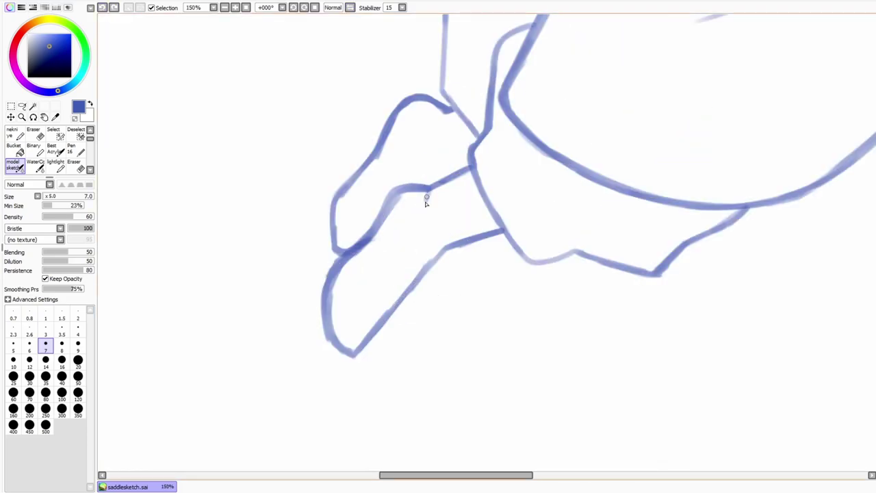
Step: Draw curved bandage wraps around both ankles between feet and trouser cuffs, checking the figure in normal and mirrored view
left_click_drag(433, 187, 445, 245)
left_click_drag(441, 110, 471, 164)
left_click_drag(432, 193, 495, 218)
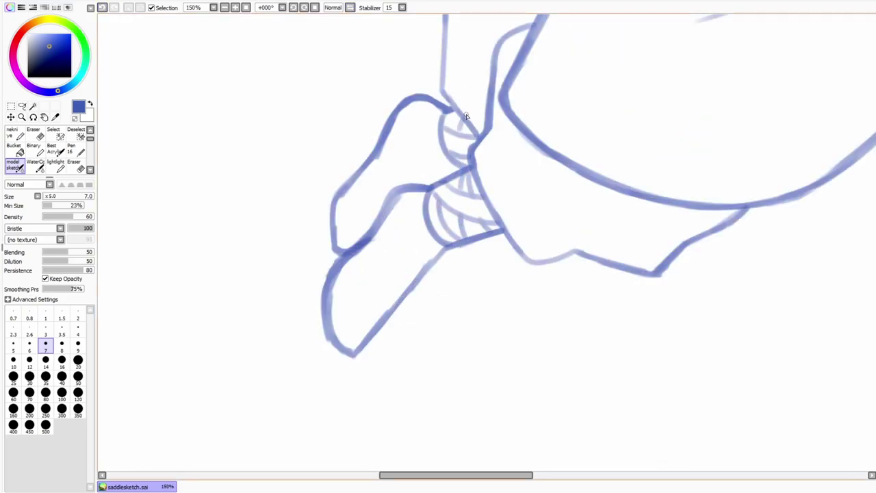
scroll(466, 116, "down", 5)
scroll(495, 219, "up", 5)
scroll(495, 219, "down", 5)
left_click(349, 7)
left_click(350, 7)
Step: Trace the wrist and closed hand emerging from the right sleeve over the pencil sketch, redoing the knuckle line
scroll(389, 315, "up", 6)
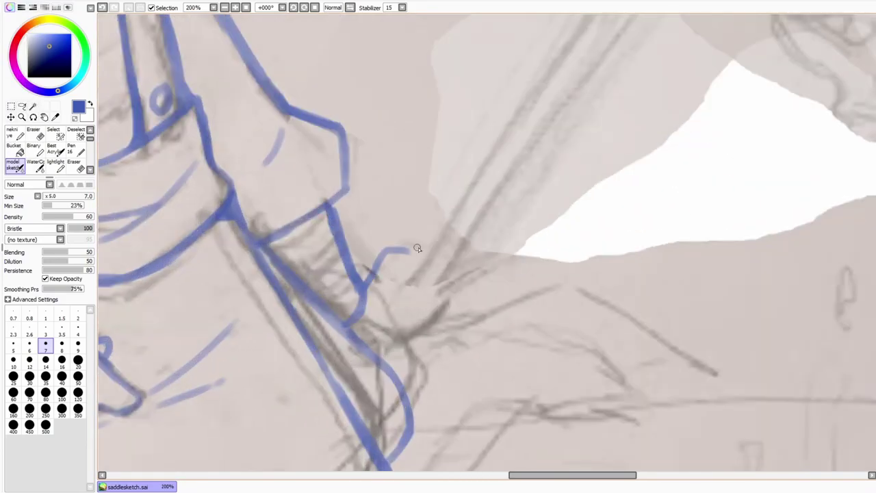
left_click(102, 9)
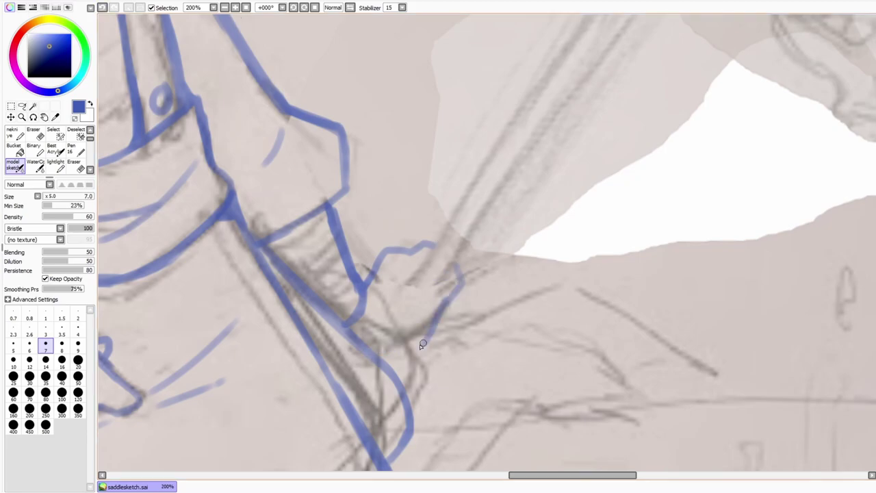
scroll(432, 329, "down", 6)
scroll(473, 303, "up", 4)
left_click_drag(471, 327, 448, 274)
scroll(451, 273, "down", 4)
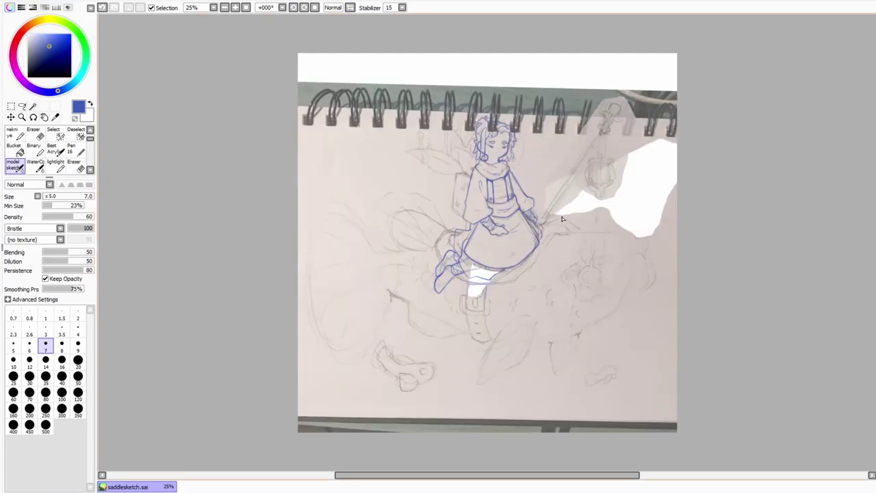
Step: Refine and strengthen the closed hand's outer contour and knuckle line, checking the figure in mirrored view and over the sketch
scroll(540, 220, "up", 6)
left_click_drag(499, 197, 479, 225)
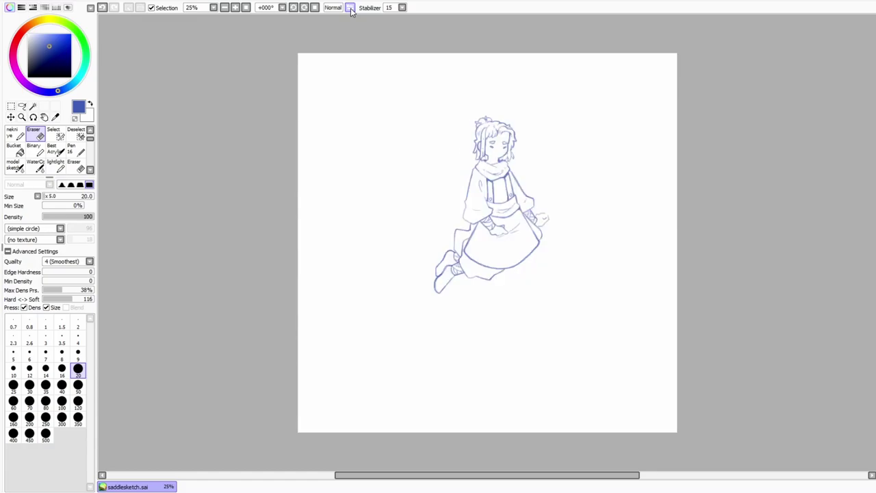
scroll(545, 180, "up", 7)
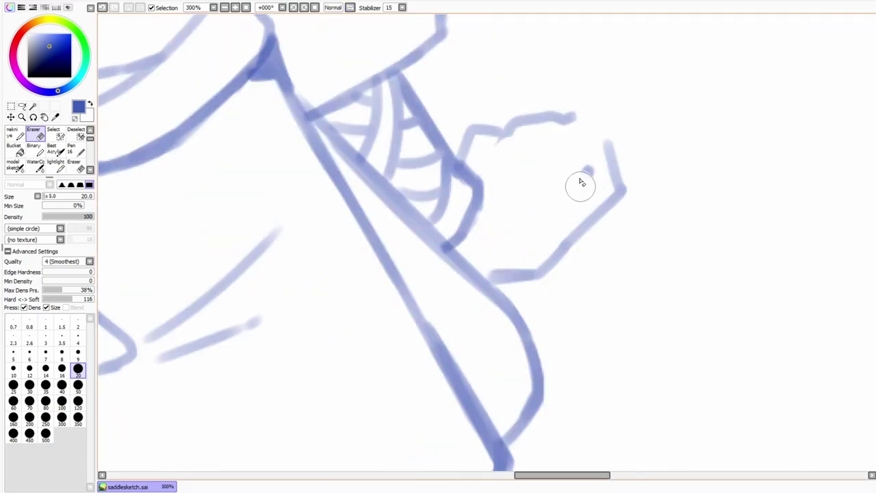
key("n")
left_click_drag(605, 147, 612, 169)
key("e")
key("n")
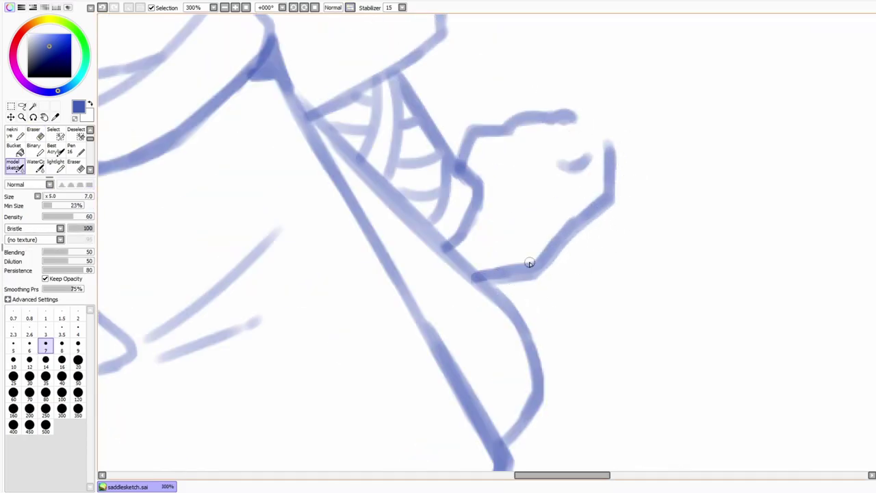
scroll(528, 264, "down", 7)
scroll(520, 237, "up", 5)
scroll(520, 237, "down", 5)
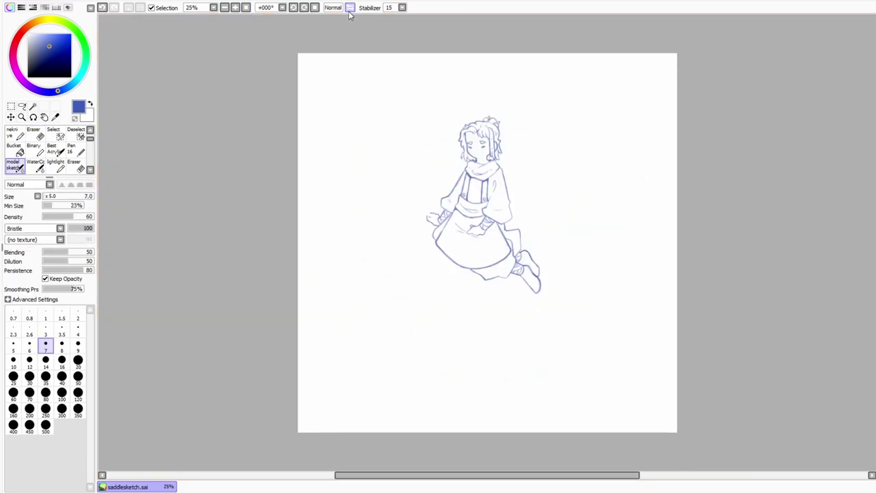
left_click(10, 6)
left_click(532, 217)
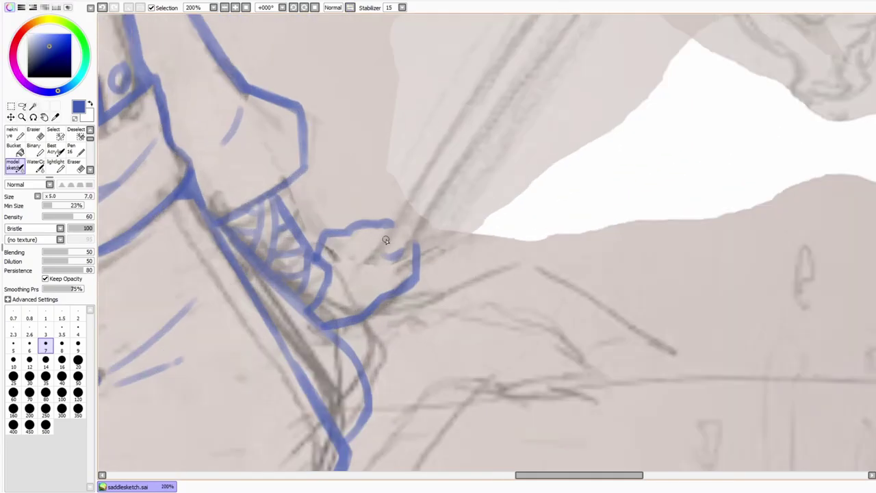
Step: Trace the staff's shaft as two parallel straight lines from the closed hand up to its tip, checking it without the sketch
scroll(486, 247, "down", 3)
key("l")
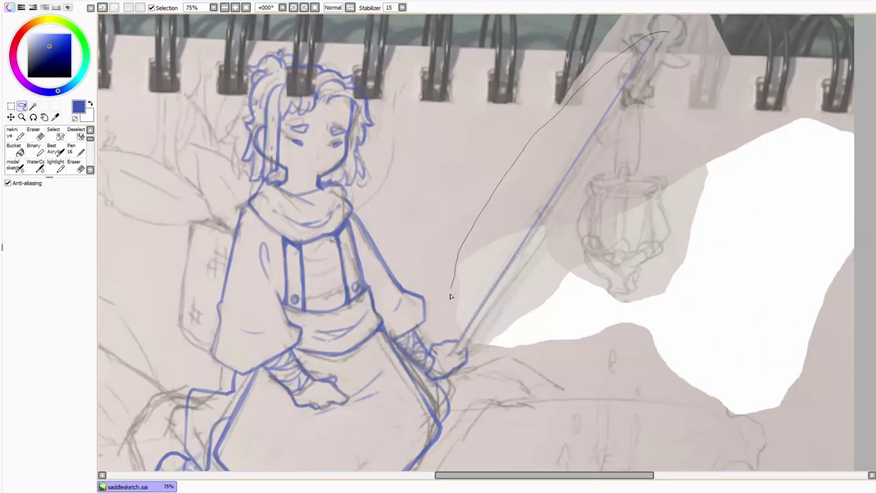
key("ctrl+d")
left_click_drag(464, 347, 656, 41)
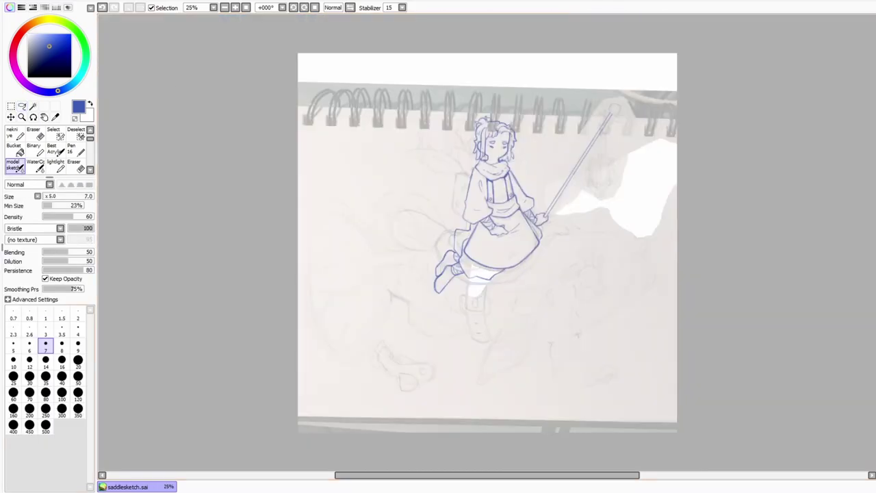
left_click(350, 8)
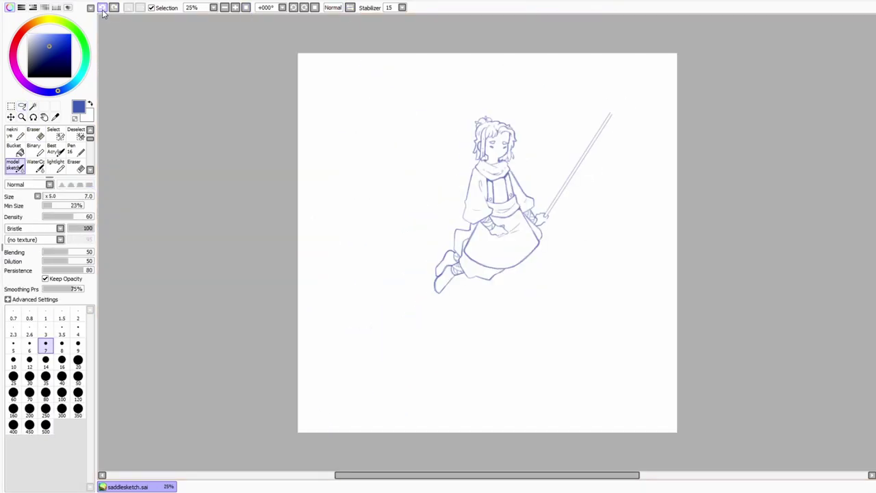
Step: Draw the staff's round head, two pointed prongs beneath it, and a lobed collar farther down the shaft
mouse_move(500, 132)
left_mouse_down()
mouse_move(504, 73)
mouse_move(527, 145)
left_mouse_up()
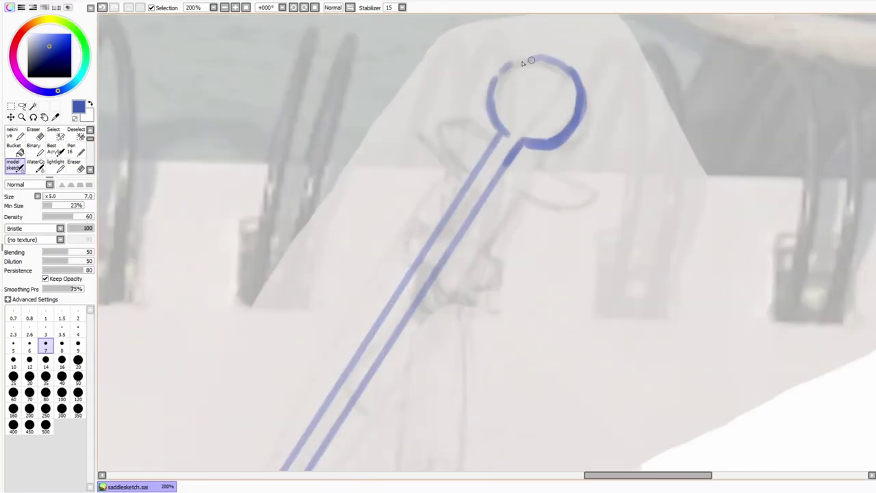
key("e")
mouse_move(491, 164)
left_mouse_down()
mouse_move(479, 140)
mouse_move(506, 128)
left_mouse_up()
key("b")
key("e")
key("b")
key("e")
left_click_drag(513, 176, 538, 186)
key("b")
scroll(475, 112, "down", 1)
mouse_move(414, 195)
left_mouse_down()
mouse_move(473, 240)
mouse_move(417, 228)
mouse_move(434, 259)
left_mouse_up()
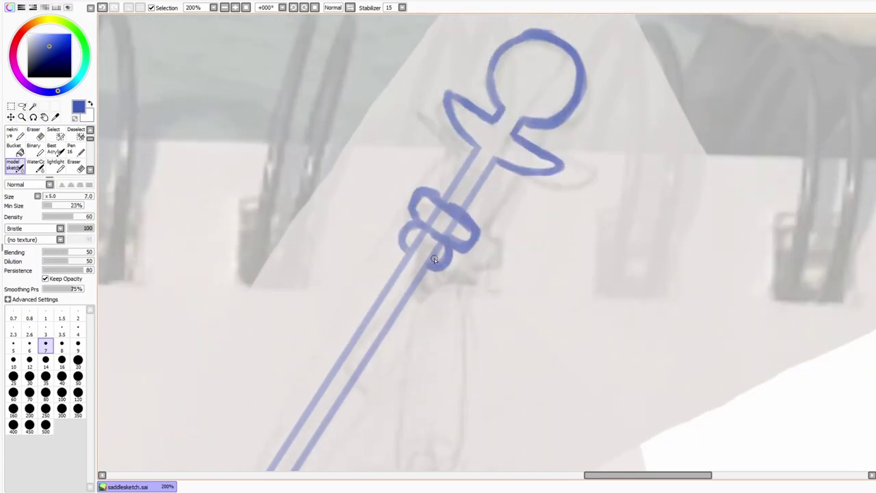
Step: Draw a grip wrapped in curved bands on the staff just above the hand and clean up its edges
scroll(854, 183, "down", 8)
scroll(303, 143, "down", 3)
scroll(383, 308, "up", 3)
mouse_move(370, 280)
left_mouse_down()
mouse_move(391, 296)
mouse_move(314, 384)
left_mouse_up()
left_click_drag(373, 301, 342, 346)
key("e")
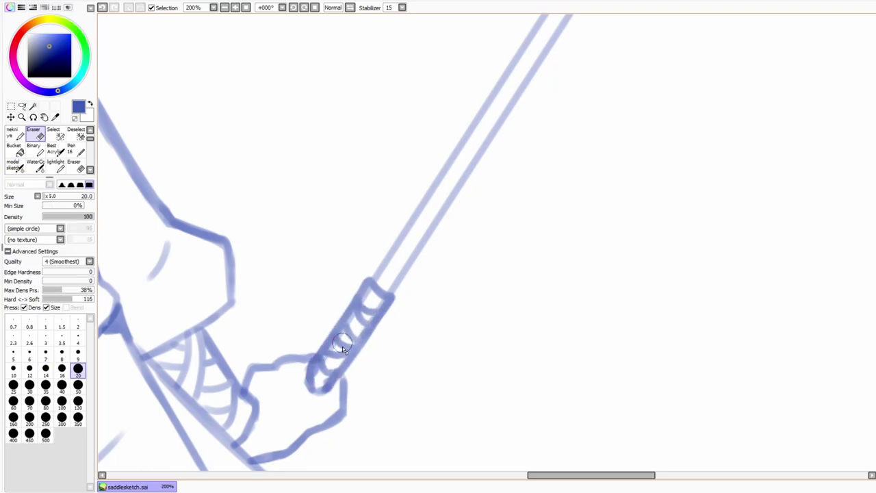
key("b")
scroll(405, 158, "down", 4)
scroll(527, 215, "up", 6)
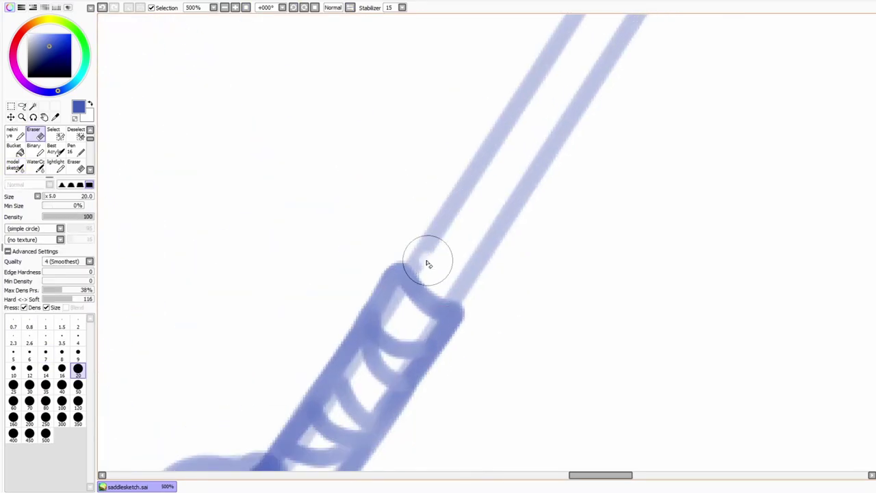
scroll(174, 30, "down", 5)
scroll(602, 130, "up", 5)
Step: Clear the shaft lines inside the staff's collar, reinforce the collar's outline, and form two rounded knobs lower on the shaft
key("e")
mouse_move(571, 117)
left_mouse_down()
mouse_move(587, 137)
mouse_move(688, 175)
left_mouse_up()
key("b")
left_click_drag(681, 109, 708, 182)
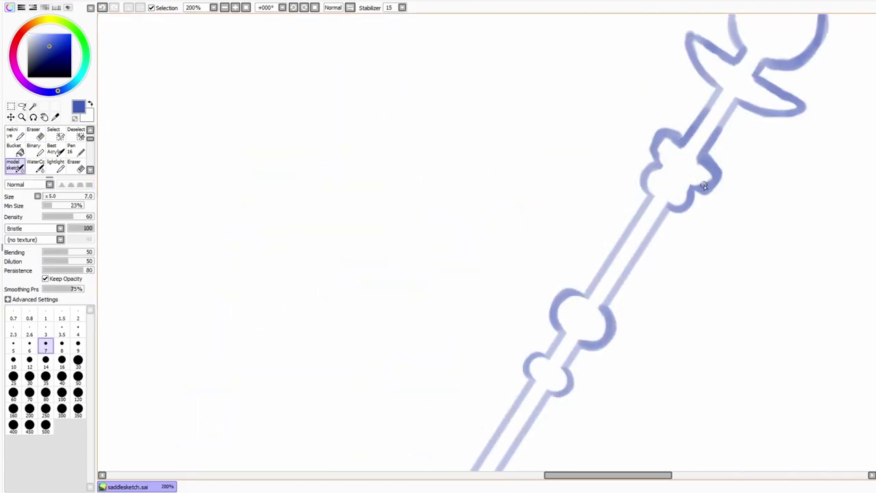
left_click_drag(643, 154, 661, 196)
key("e")
key("b")
Step: Strengthen the staff's shaft edges below the knobs and check the staff against the pencil sketch
left_click_drag(562, 366, 561, 140)
mouse_move(533, 154)
left_mouse_down()
mouse_move(479, 229)
mouse_move(472, 287)
left_mouse_up()
scroll(493, 205, "down", 3)
scroll(480, 171, "up", 3)
mouse_move(498, 131)
left_mouse_down()
mouse_move(449, 204)
mouse_move(438, 239)
left_mouse_up()
key("e")
scroll(619, 126, "down", 5)
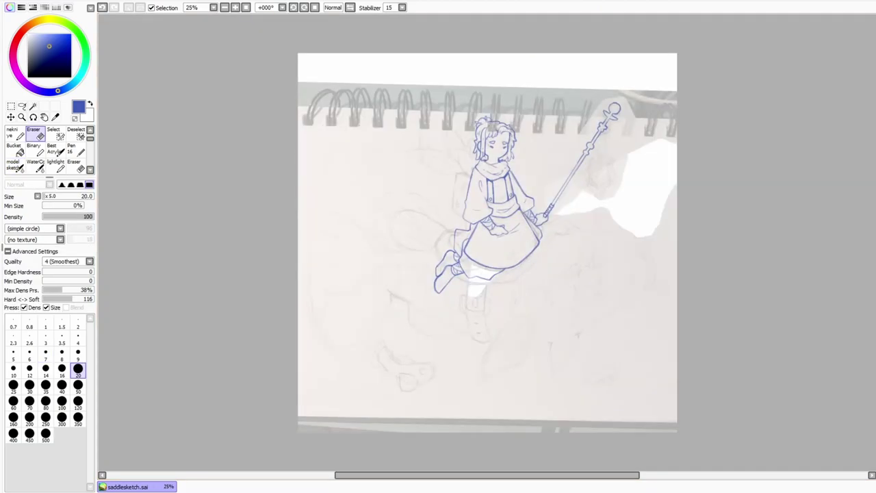
Step: Trace the lantern's flat lid with rounded ends and the small rounded knob on top of it
scroll(522, 241, "up", 8)
key("b")
mouse_move(335, 176)
left_mouse_down()
mouse_move(520, 174)
mouse_move(519, 208)
left_mouse_up()
key("e")
key("b")
mouse_move(411, 167)
left_mouse_down()
mouse_move(439, 141)
mouse_move(418, 110)
left_mouse_up()
key("e")
key("b")
left_click_drag(440, 173, 414, 154)
Step: Trace the lantern's bulging sides and the curved lower body tapering in beneath them
scroll(413, 154, "down", 2)
left_click_drag(336, 145, 326, 277)
mouse_move(517, 146)
left_mouse_down()
mouse_move(536, 206)
mouse_move(319, 272)
mouse_move(519, 275)
left_mouse_up()
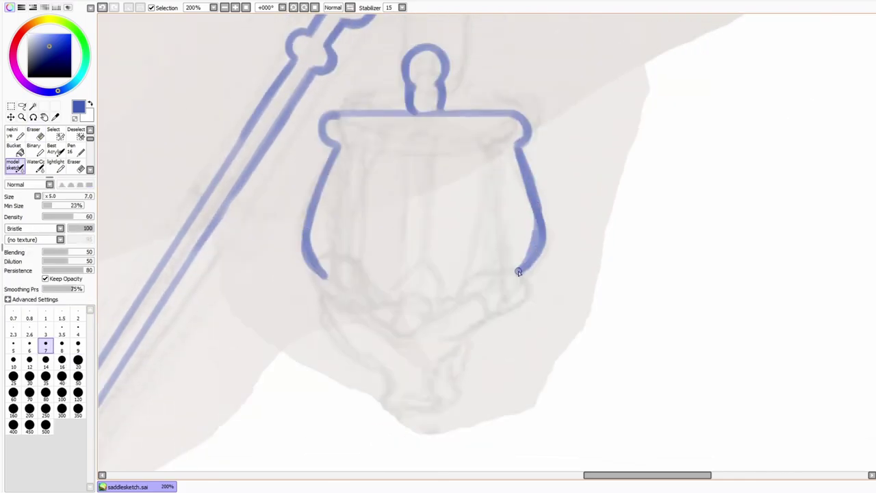
left_click_drag(318, 279, 381, 370)
left_click_drag(520, 276, 470, 362)
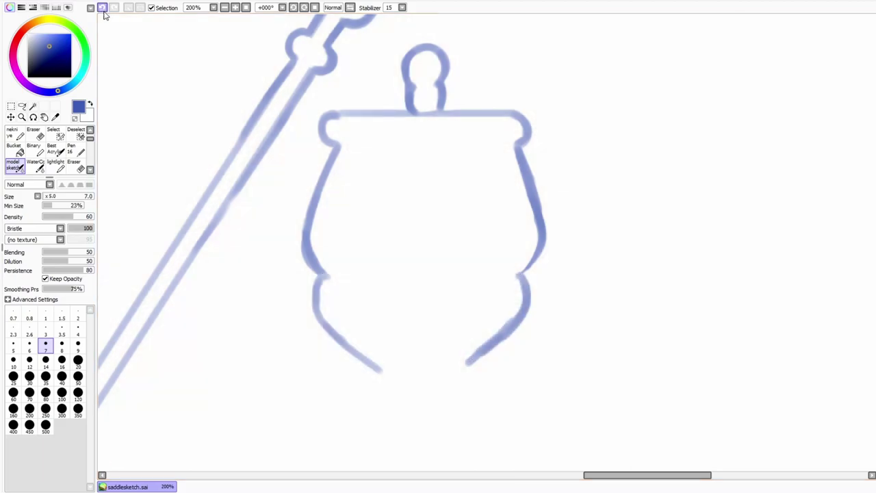
Step: Replace one lower curve of the lantern with a horizontally flipped copy of the opposite curve and clean up the joint
key("ctrl+z")
key("e")
left_click(350, 7)
left_click_drag(637, 270, 589, 397)
key("ctrl+c")
key("ctrl+v")
left_click(66, 290)
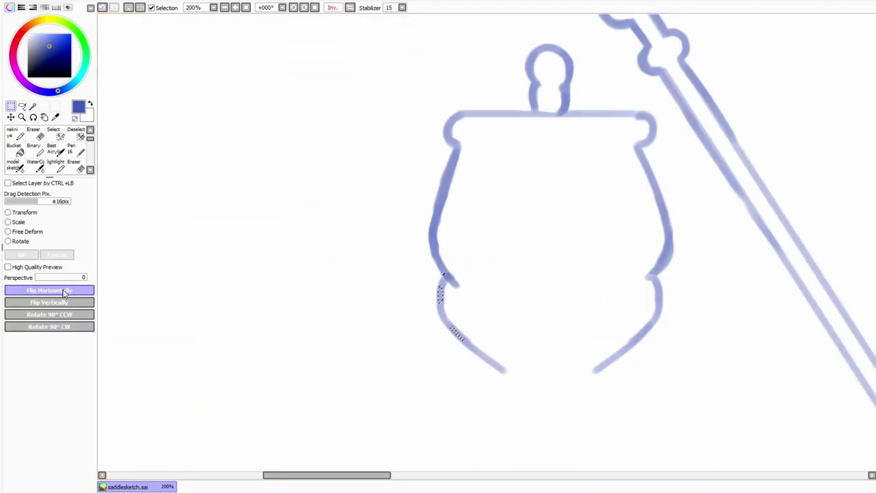
key("e")
left_click(350, 7)
left_click(235, 8)
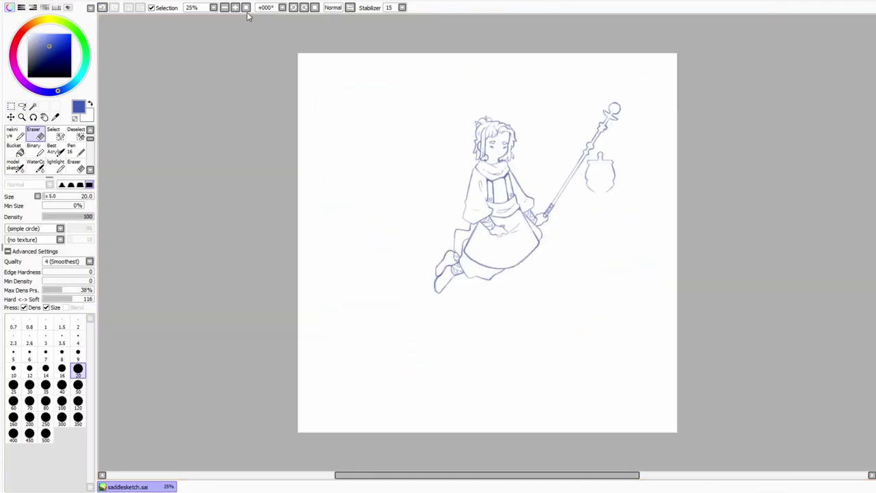
Step: Trace the lantern's two tall window panes with curved outer sides and pointed lower tips
scroll(625, 189, "up", 3)
left_click(14, 166)
scroll(859, 169, "up", 2)
left_click_drag(277, 69, 377, 76)
left_click_drag(442, 86, 514, 73)
left_click_drag(375, 76, 373, 301)
left_click_drag(445, 82, 430, 301)
left_click_drag(375, 294, 353, 380)
mouse_move(274, 72)
left_mouse_down()
mouse_move(240, 249)
mouse_move(349, 378)
left_mouse_up()
mouse_move(541, 75)
left_mouse_down()
mouse_move(579, 177)
mouse_move(479, 378)
left_mouse_up()
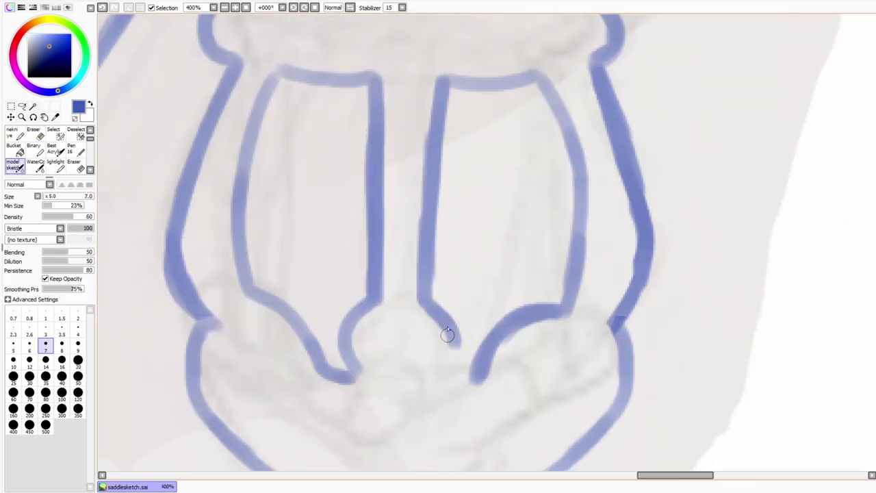
Step: Draw the lantern's narrow neck and rounded foot, closing the lower body
scroll(440, 198, "down", 5)
mouse_move(322, 235)
left_mouse_down()
mouse_move(360, 327)
mouse_move(499, 298)
left_mouse_up()
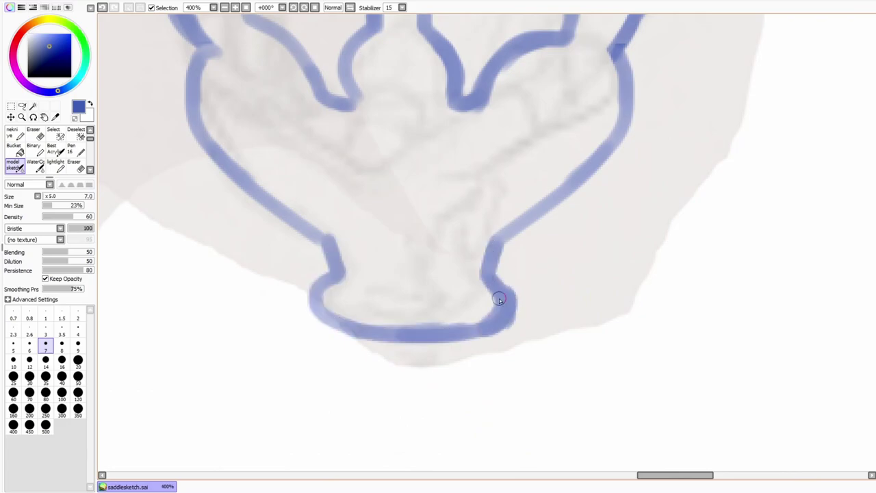
scroll(499, 299, "down", 4)
Step: Widen the right window pane's lower tip and thicken the pane and outer body lines on that side
scroll(609, 164, "up", 6)
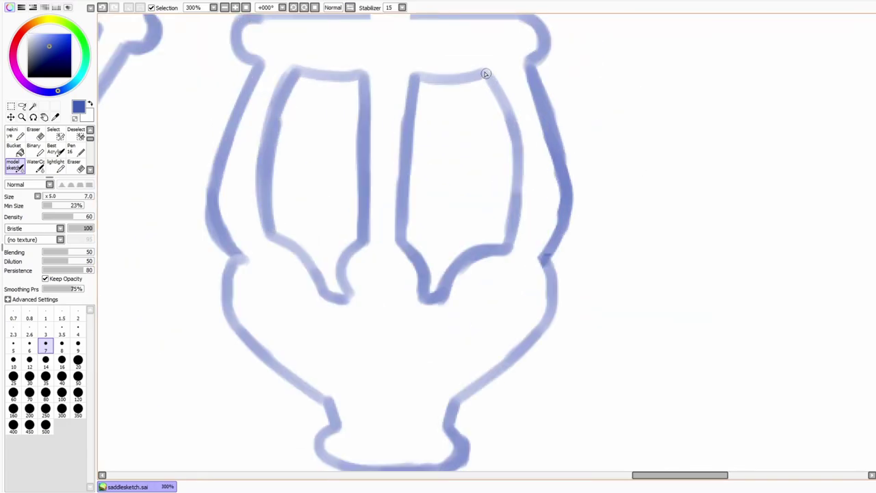
key("e")
left_click_drag(433, 300, 505, 241)
key("b")
left_click_drag(541, 294, 568, 226)
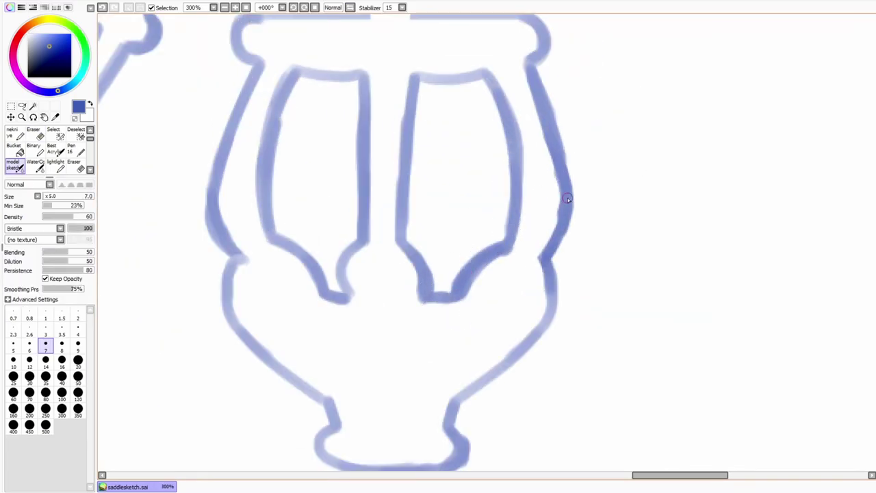
Step: Thicken the lantern's lower body curves and upper outline on both sides
scroll(567, 198, "down", 3)
scroll(373, 333, "up", 3)
left_click_drag(373, 332, 408, 367)
left_click_drag(623, 219, 568, 328)
scroll(286, 185, "down", 3)
scroll(248, 144, "up", 3)
mouse_move(275, 152)
left_mouse_down()
mouse_move(361, 134)
mouse_move(371, 38)
mouse_move(516, 148)
left_mouse_up()
Step: Try a teardrop flanked by two slanted ovals on the lantern's lower body and undo the last two strokes
left_click(247, 9)
scroll(608, 168, "up", 6)
left_click_drag(438, 225, 442, 229)
left_click_drag(513, 219, 515, 223)
left_click_drag(585, 233, 587, 236)
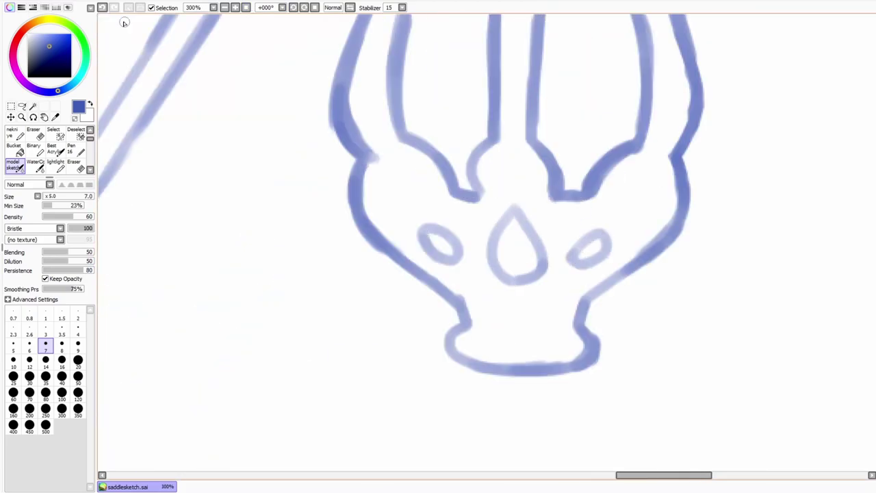
key("ctrl+z")
key("ctrl+z")
Step: Draw a slanted oval on the lantern's lower body, mirror it onto the opposite side, and add a teardrop between them
left_click_drag(418, 209, 414, 215)
key("ctrl+t")
left_click(66, 290)
key("Return")
mouse_move(517, 219)
left_mouse_down()
mouse_move(514, 327)
mouse_move(483, 321)
mouse_move(517, 220)
left_mouse_up()
Step: Move the lantern up and away from the staff and draw a small oval above its teardrop ornament
key("l")
key("ctrl+t")
left_click(49, 290)
mouse_move(506, 274)
left_mouse_down()
mouse_move(527, 274)
mouse_move(537, 243)
left_mouse_up()
key("Return")
left_click_drag(515, 167, 517, 169)
Step: Add short vertical shine strokes inside both lantern panes after checking the figure in mirrored view
left_click(245, 8)
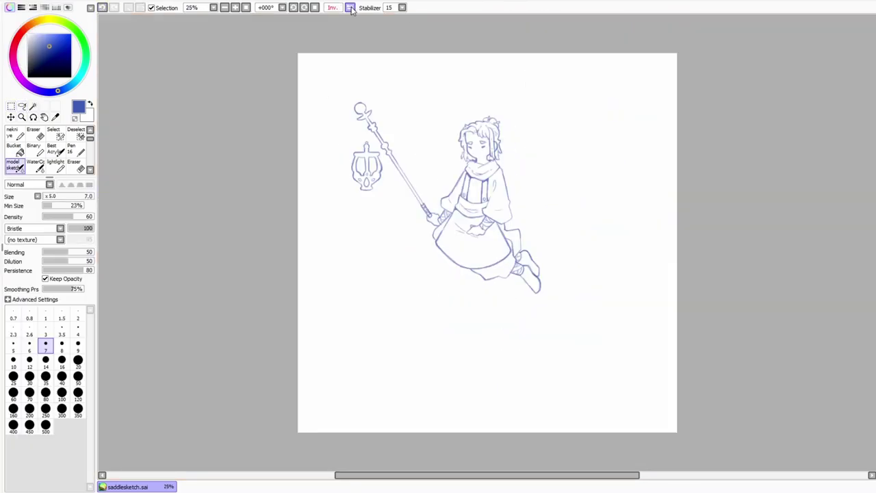
scroll(433, 103, "up", 5)
key("e")
key("b")
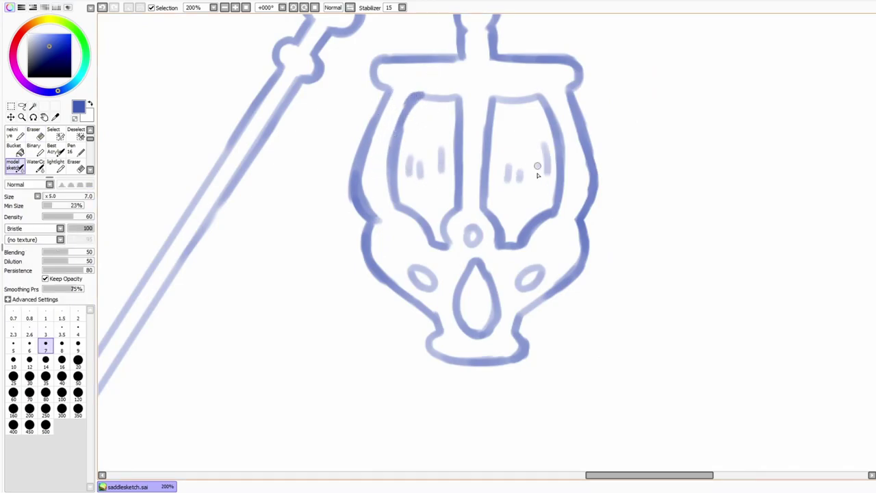
Step: Add short paired fold strokes near the sides and lower edge of the apron
left_click(246, 7)
scroll(380, 301, "up", 3)
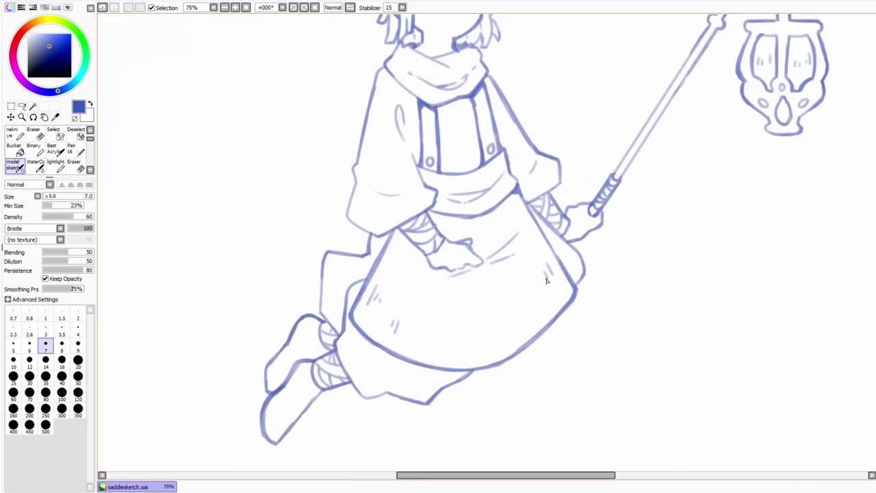
scroll(546, 279, "up", 3)
scroll(174, 160, "down", 5)
Step: Draw the cord hanging the lantern from the staff's collar and tidy its lines
scroll(610, 157, "up", 5)
mouse_move(565, 225)
left_mouse_down()
mouse_move(590, 80)
mouse_move(548, 31)
mouse_move(582, 55)
mouse_move(540, 232)
left_mouse_up()
key("ctrl+z")
key("e")
scroll(198, 23, "down", 5)
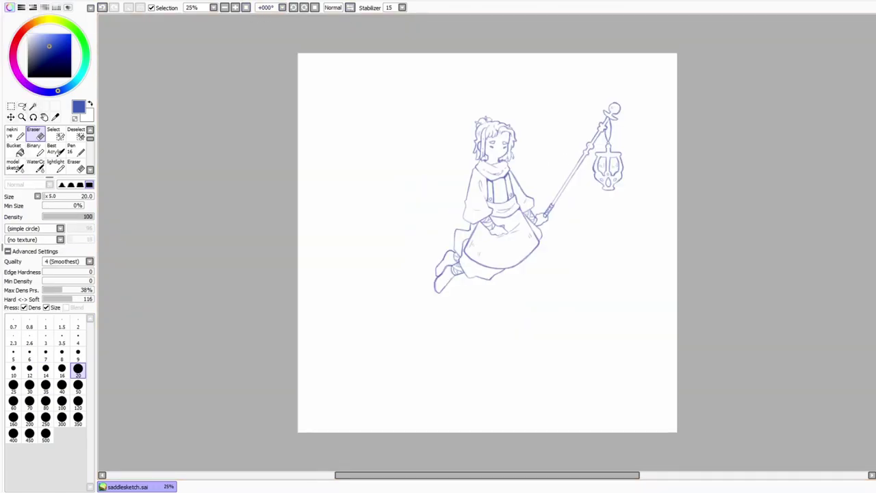
Step: Enlarge the lassoed round floral motif of the pencil sketch on the creature's body
scroll(487, 242, "up", 2)
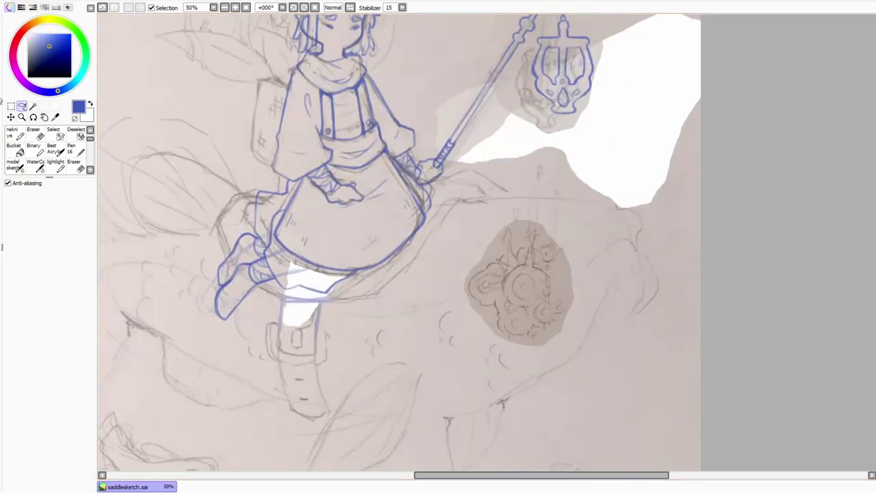
key("ctrl+t")
key("Return")
scroll(487, 243, "down", 2)
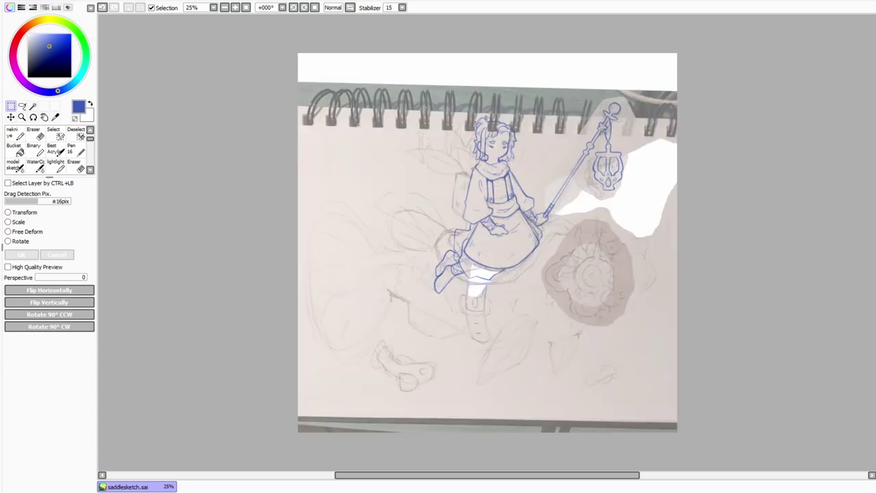
Step: Trace the boxy pack behind the character's back and add crosshatched texture marks to its side
scroll(502, 222, "up", 6)
mouse_move(411, 140)
left_mouse_down()
mouse_move(327, 141)
mouse_move(302, 445)
left_mouse_up()
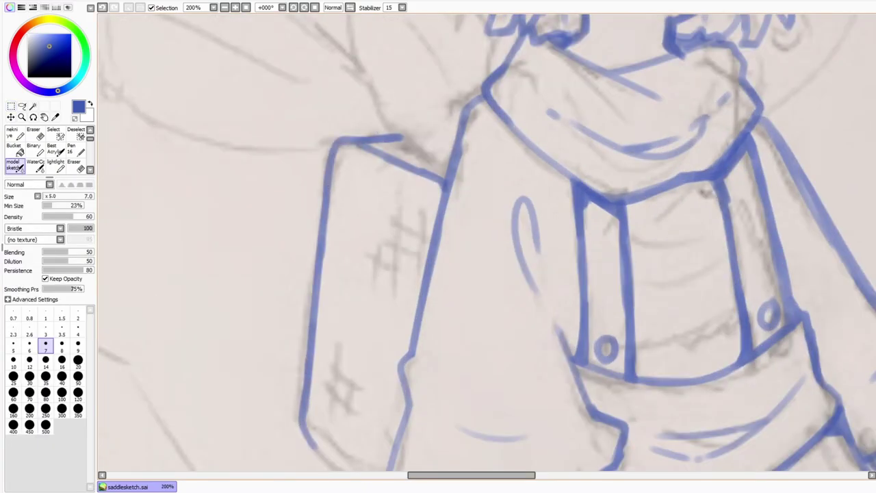
scroll(336, 176, "down", 3)
scroll(356, 216, "up", 3)
left_click_drag(395, 188, 393, 277)
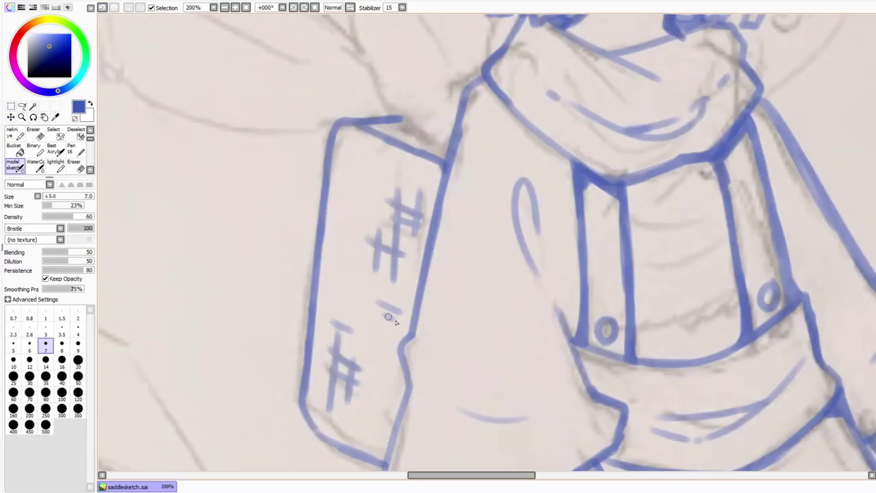
scroll(383, 315, "down", 4)
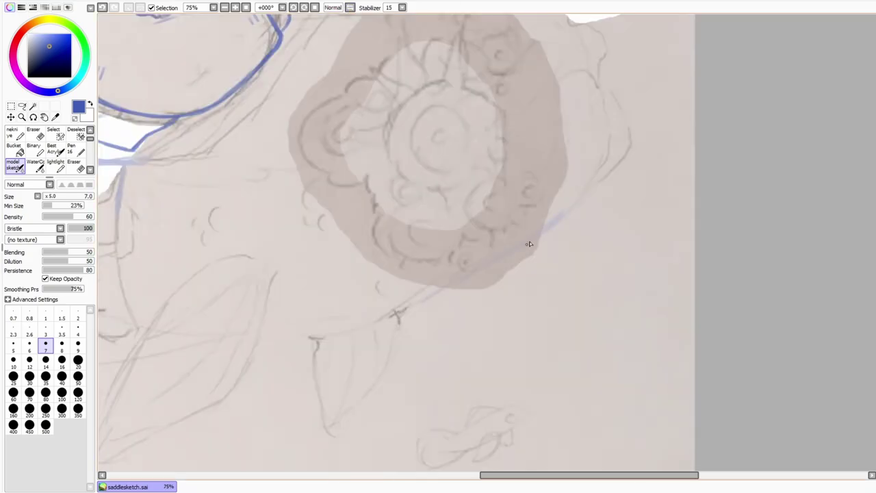
Step: Trace the leaves behind the character's left side, including the long leaf's centre vein and the tall leaf beside the hair bun
left_click(246, 8)
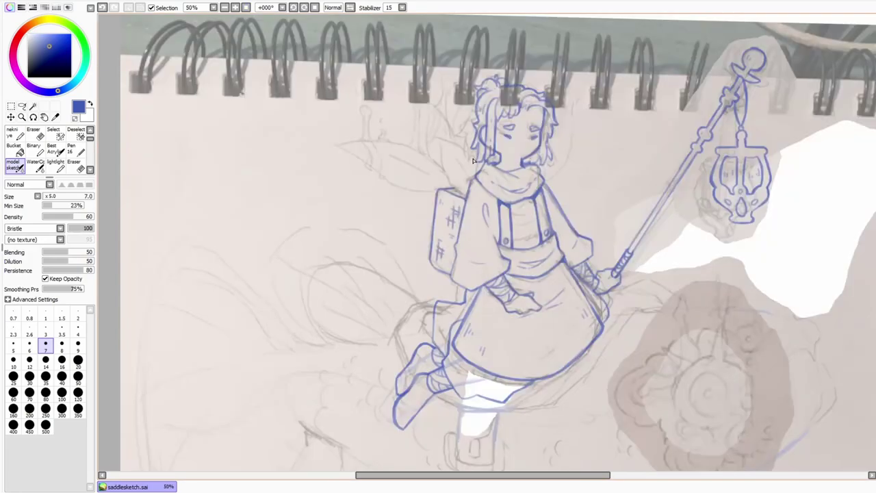
scroll(507, 124, "up", 5)
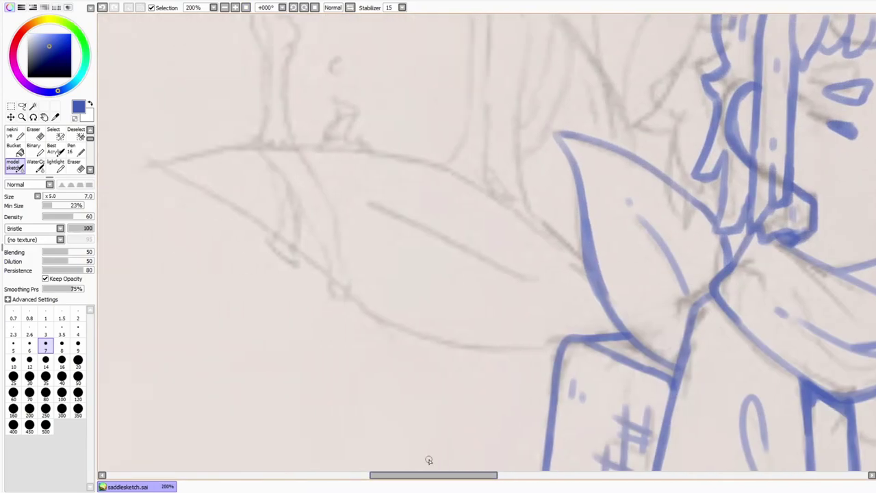
mouse_move(582, 247)
left_mouse_down()
mouse_move(509, 322)
mouse_move(623, 339)
left_mouse_up()
left_click_drag(366, 206, 578, 304)
scroll(352, 201, "up", 4)
left_click_drag(525, 312, 518, 58)
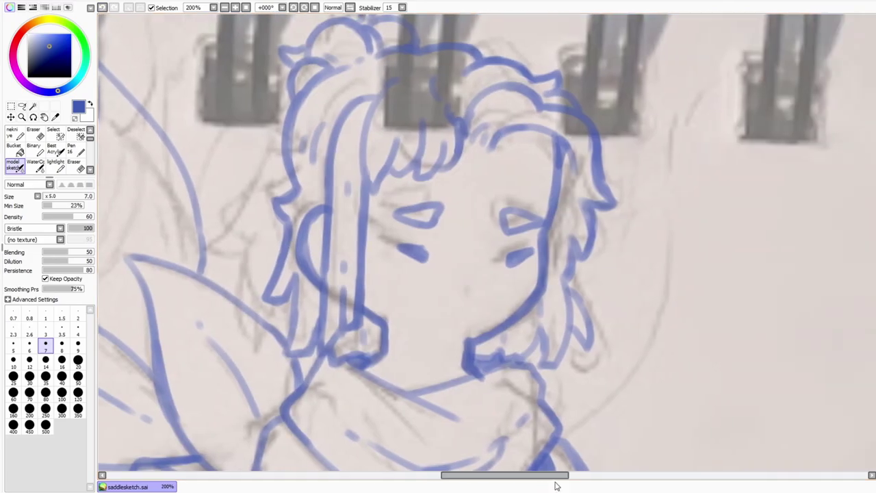
Step: Trace the curved pointed leaf behind the hair at the right side of the face, with its short centre vein
mouse_move(709, 76)
left_mouse_down()
mouse_move(606, 205)
mouse_move(667, 205)
left_mouse_up()
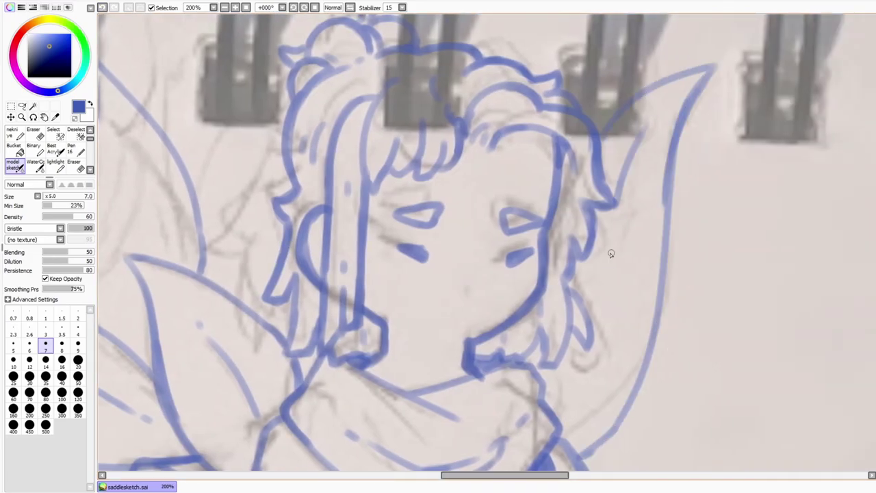
left_click_drag(619, 182, 612, 233)
left_click(246, 7)
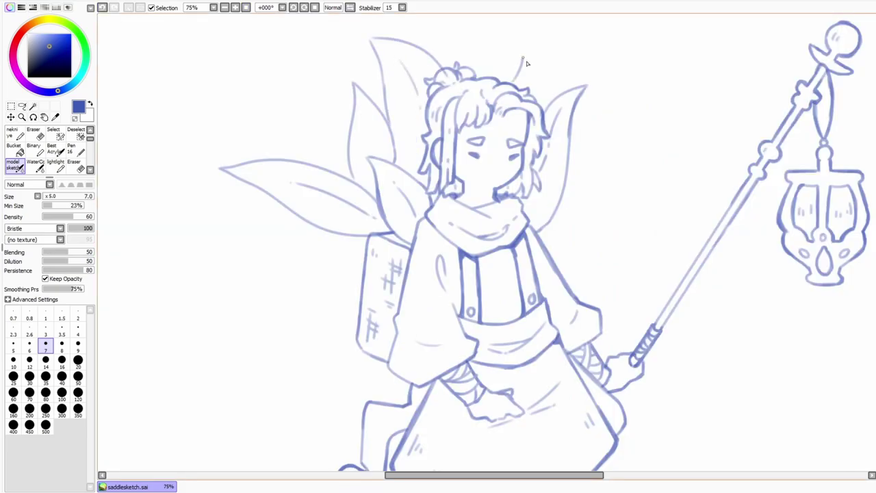
Step: Draw a small horn-shaped leaf on top of the hair and tidy the edge of the tall leaf beside the bun
scroll(527, 64, "down", 3)
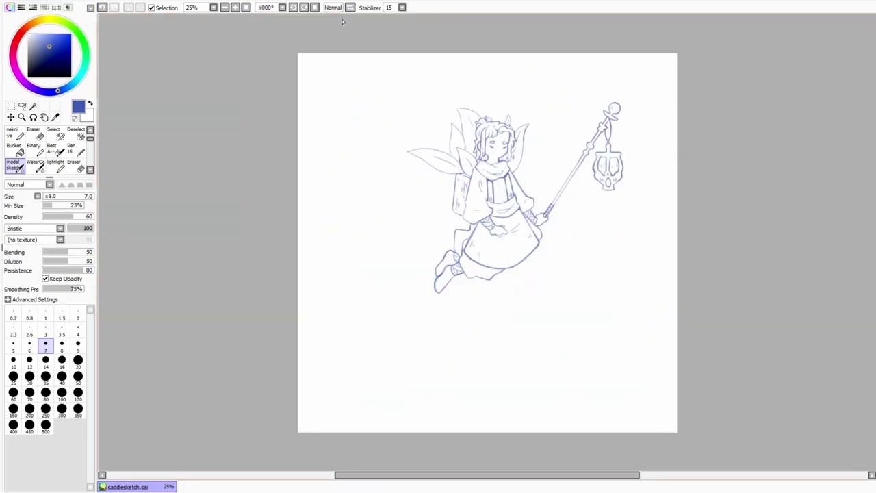
scroll(460, 193, "up", 4)
key("e")
mouse_move(460, 171)
left_mouse_down()
mouse_move(459, 199)
mouse_move(446, 92)
left_mouse_up()
key("e")
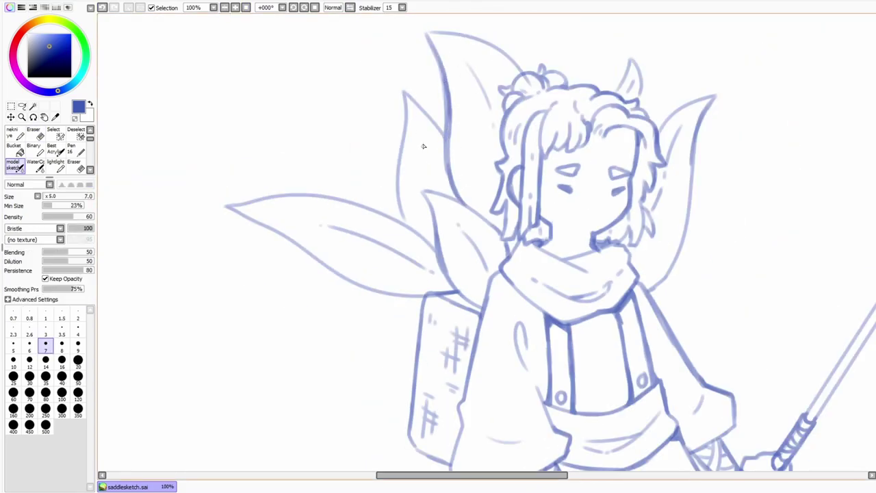
Step: Redraw the small leaf on top of the hair as a straight upright point and thicken the outlines where the leaves overlap
key("e")
mouse_move(641, 96)
left_mouse_down()
mouse_move(624, 50)
mouse_move(627, 91)
left_mouse_up()
key("e")
left_click(102, 7)
key("e")
key("e")
key("e")
left_click_drag(449, 148, 449, 91)
key("e")
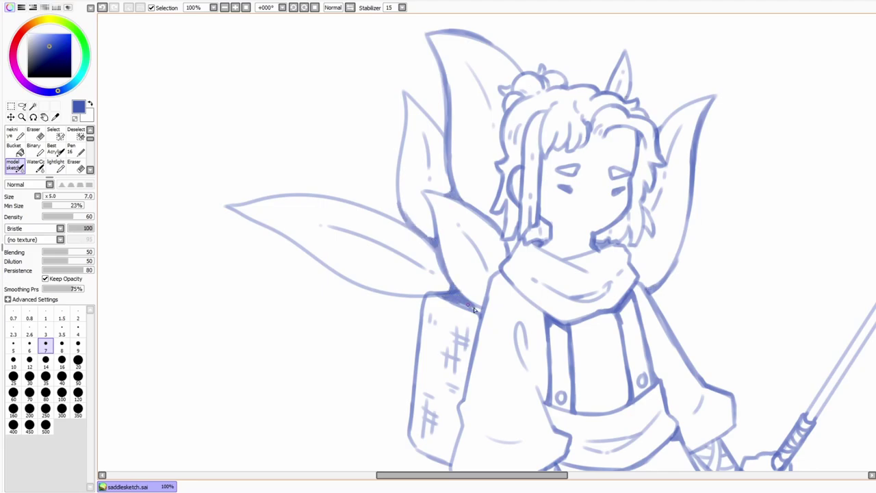
Step: Add short hatch marks to the leaves and check the whole figure mirrored
key("e")
key("e")
key("minus")
key("minus")
key("minus")
left_click(350, 8)
left_click(350, 7)
scroll(426, 161, "up", 3)
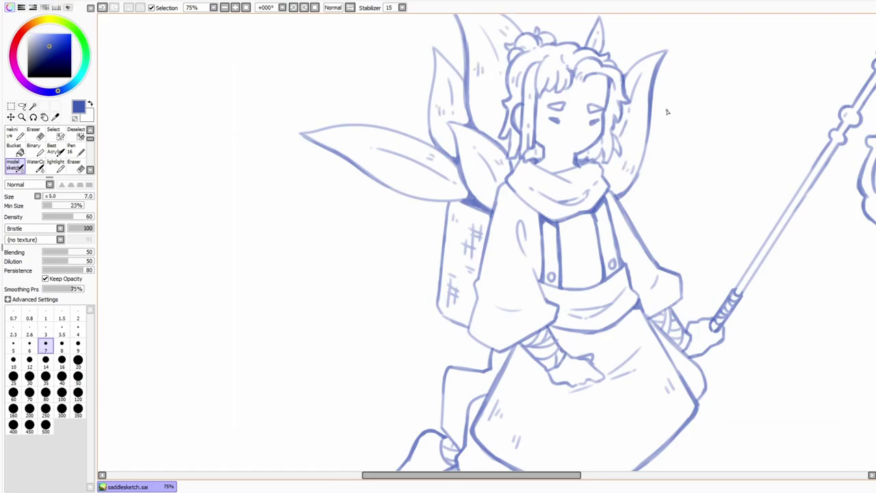
key("minus")
key("minus")
key("minus")
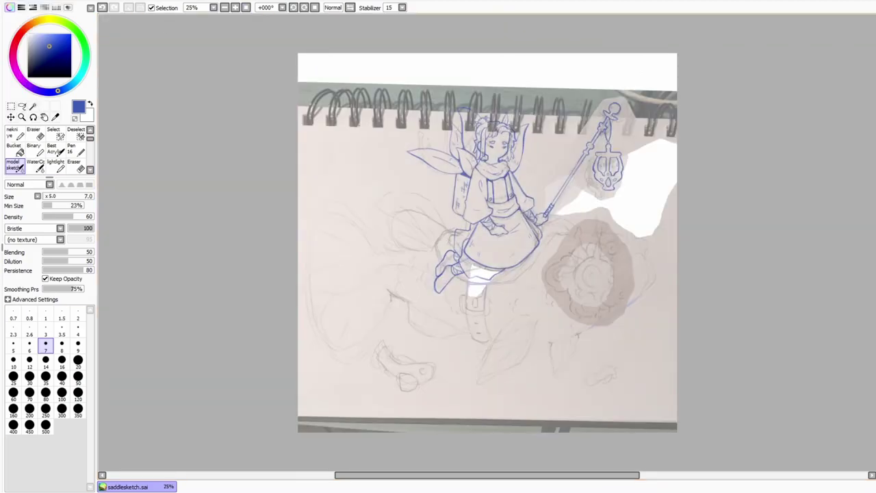
Step: Draw a bulb-topped drip with rounded hanging ends over the long leaf's tip, plus two elongated droplets floating above it
scroll(414, 134, "up", 5)
left_click_drag(460, 149, 452, 207)
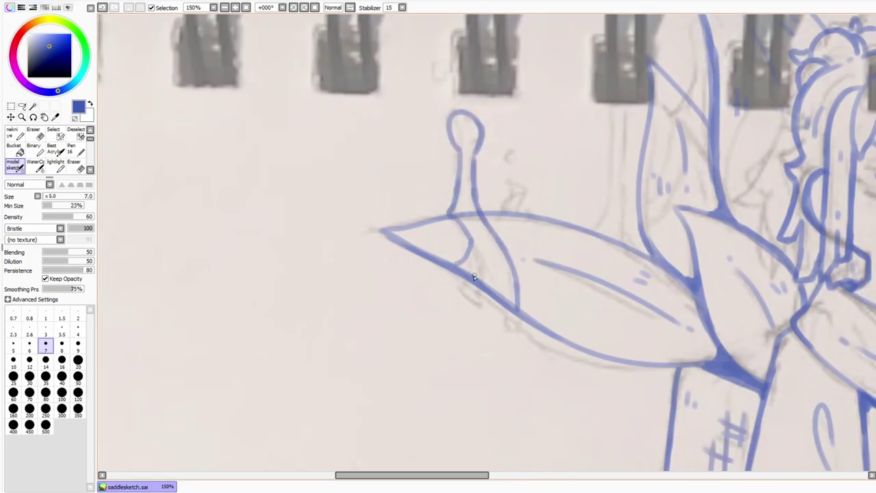
left_click_drag(471, 235, 484, 269)
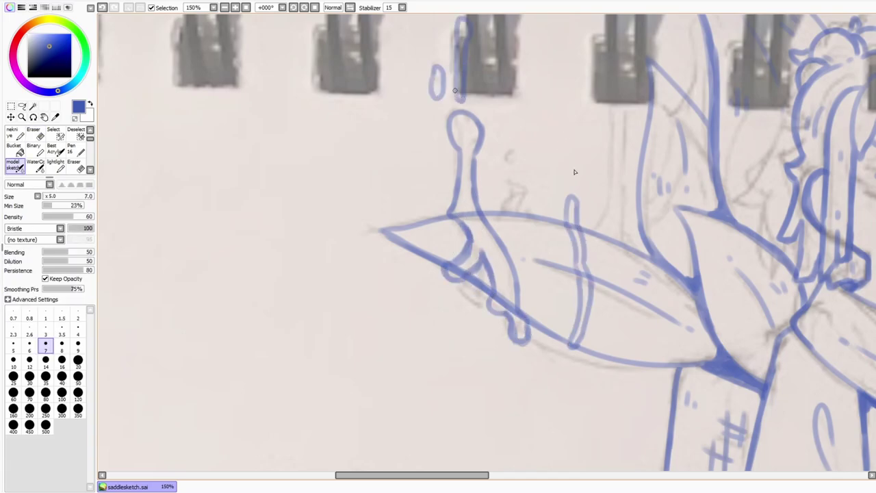
Step: Fork the lower end of the thin drip crossing the middle of the long leaf and clean up its lines
scroll(455, 92, "down", 5)
scroll(419, 171, "up", 6)
key("e")
mouse_move(410, 161)
left_mouse_down()
mouse_move(442, 264)
mouse_move(431, 230)
left_mouse_up()
key("b")
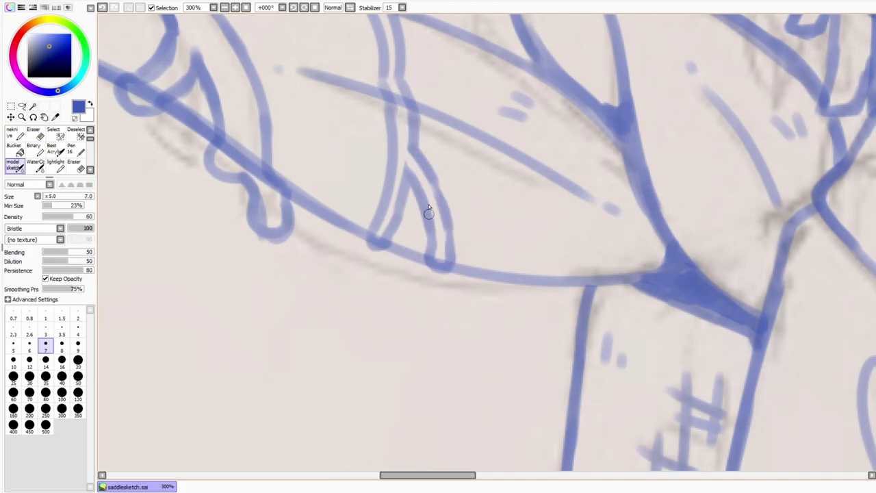
Step: Draw a knobbly drip running down the narrow leaf between the long and tall leaves, with an oval droplet above it
scroll(431, 228, "down", 5)
scroll(401, 137, "up", 5)
left_click_drag(438, 146, 391, 271)
mouse_move(438, 140)
left_mouse_down()
mouse_move(458, 123)
mouse_move(380, 387)
left_mouse_up()
scroll(456, 145, "up", 5)
left_click_drag(445, 333, 459, 164)
key("ctrl+z")
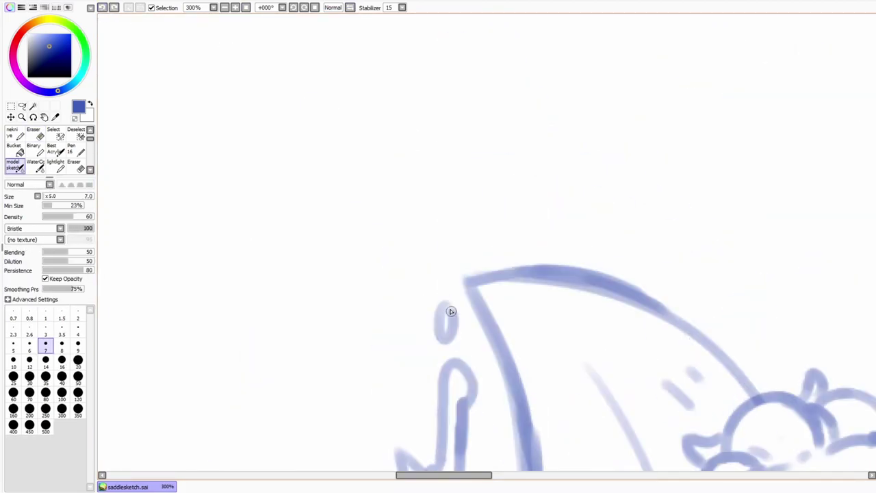
scroll(452, 329, "down", 3)
key("e")
mouse_move(455, 206)
left_mouse_down()
mouse_move(429, 145)
mouse_move(445, 195)
mouse_move(431, 268)
left_mouse_up()
key("b")
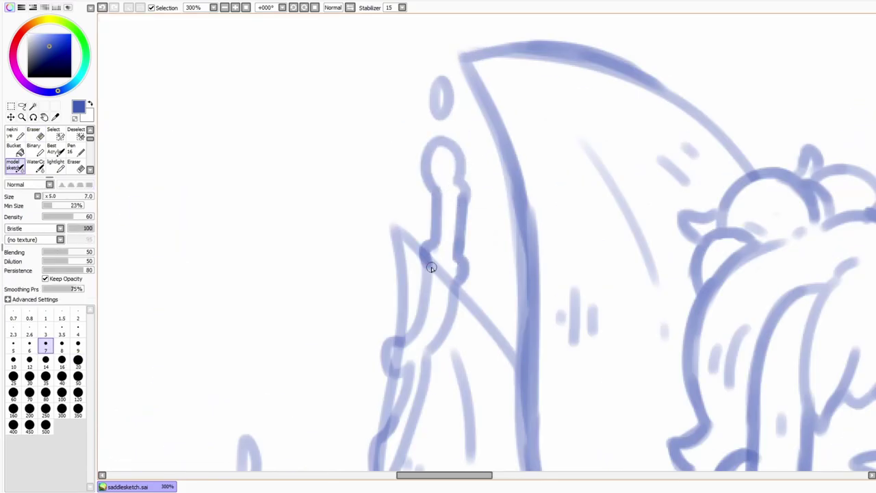
Step: Draw a long drip rising above the tall leaf's top edge and running down its surface to a forked, rounded end
scroll(431, 269, "down", 5)
scroll(399, 125, "up", 5)
key("e")
scroll(464, 106, "down", 2)
key("b")
left_click_drag(461, 128, 448, 122)
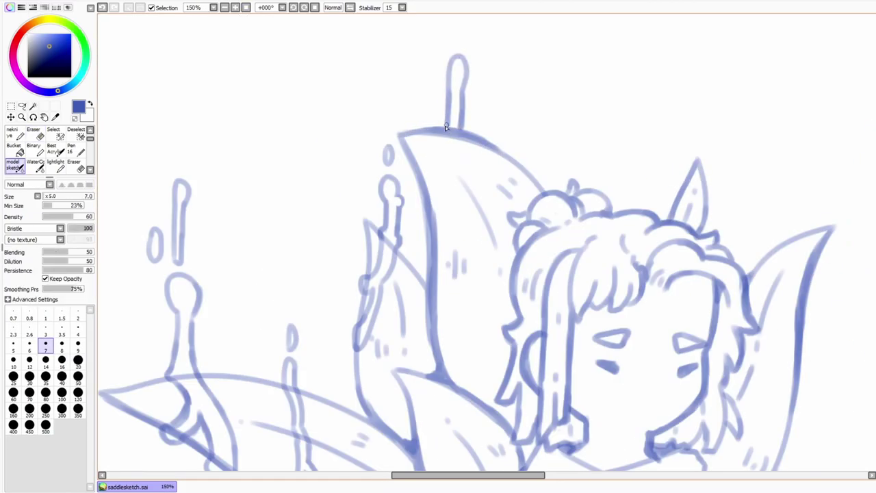
scroll(448, 122, "up", 2)
left_click_drag(449, 181, 463, 122)
scroll(480, 123, "down", 2)
left_click_drag(452, 195, 438, 58)
left_click_drag(465, 137, 438, 281)
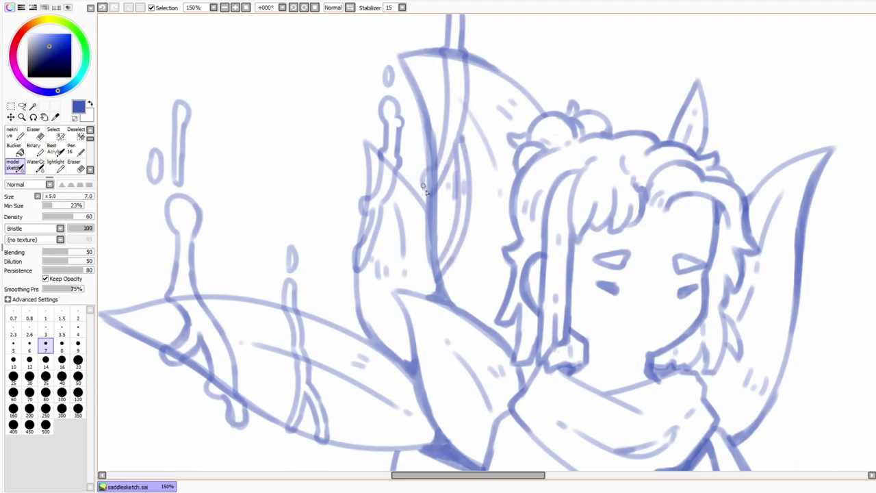
Step: Draw a curved forked drip across the small leaf next to the shoulder, ending in rounded drops on its outer edge
scroll(430, 169, "down", 5)
scroll(468, 168, "up", 6)
left_click_drag(548, 27, 465, 205)
left_click_drag(479, 171, 507, 281)
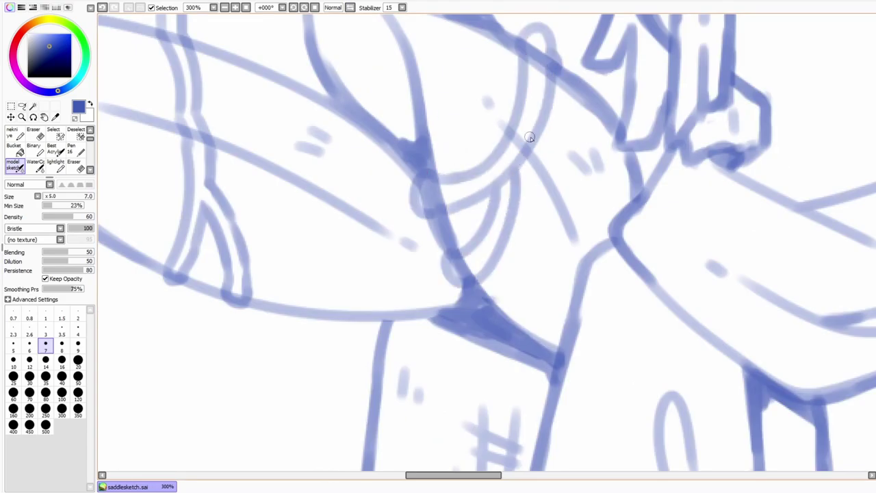
scroll(465, 114, "down", 1)
left_click_drag(528, 120, 452, 349)
key("ctrl+z")
key("ctrl+z")
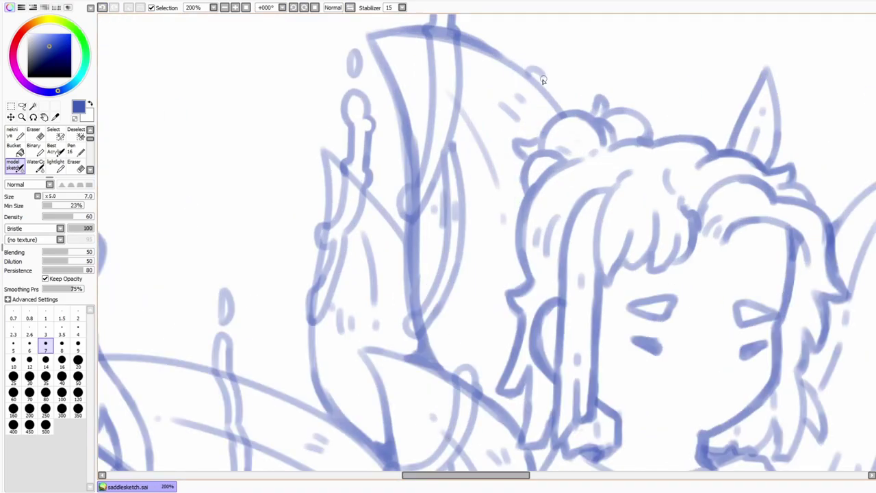
Step: Draw a small bumpy drip on the tall leaf's edge near the bun and a long drip with a floating droplet on the right-hand leaf
left_click_drag(526, 72, 548, 123)
scroll(568, 83, "down", 1)
scroll(568, 82, "right", 4)
mouse_move(620, 102)
left_mouse_down()
mouse_move(609, 41)
mouse_move(616, 102)
left_mouse_up()
scroll(618, 97, "down", 4)
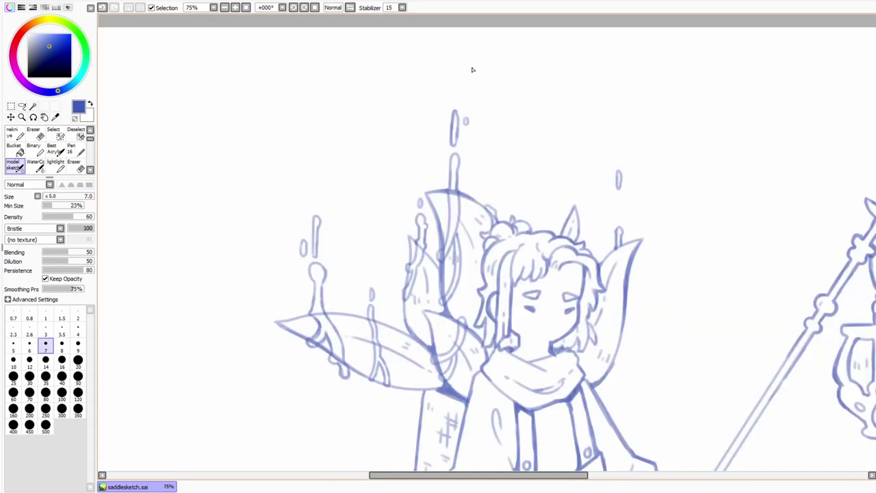
scroll(510, 141, "up", 3)
left_click_drag(424, 174, 438, 318)
Step: Erase the leaf outlines and vein marks that cross the inside of the drips on all the leaves
key("e")
key("n")
scroll(452, 101, "left", 5)
key("e")
key("n")
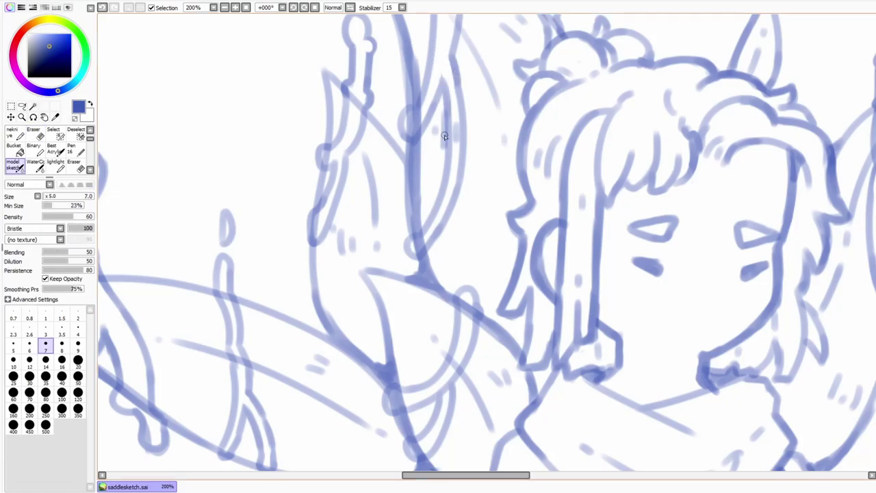
scroll(452, 95, "up", 4)
key("e")
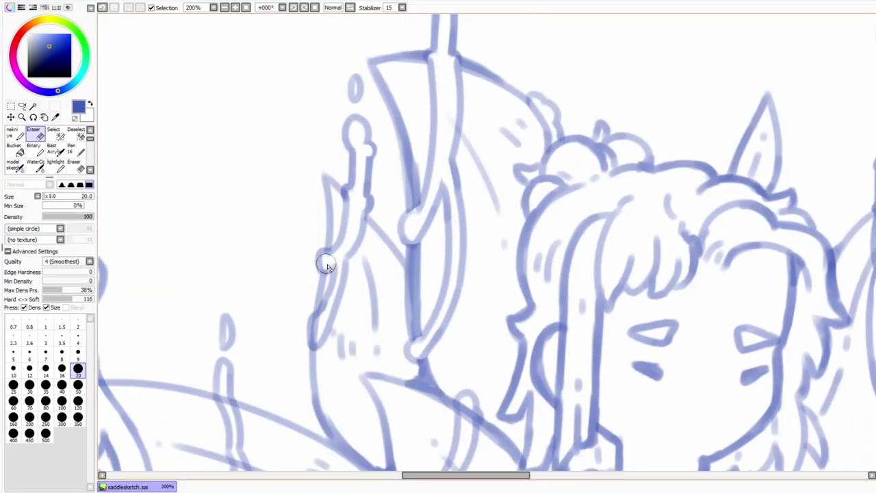
scroll(329, 264, "down", 4)
scroll(470, 186, "right", 4)
scroll(545, 190, "up", 2)
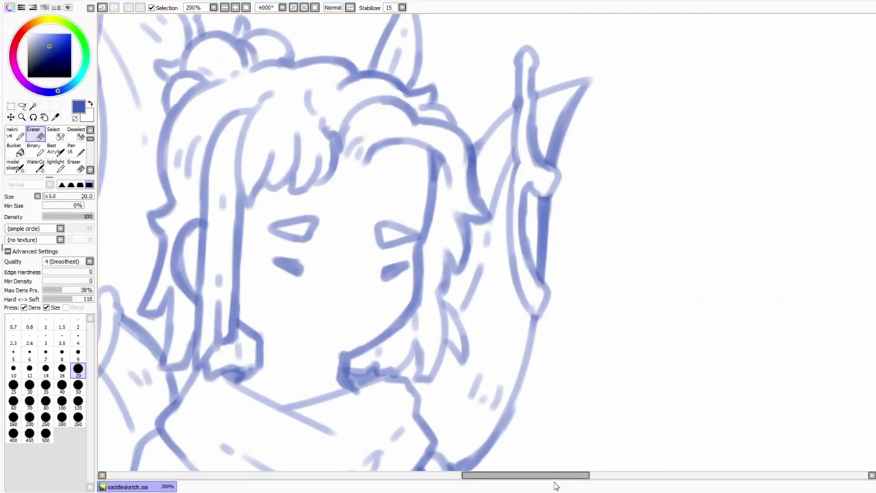
scroll(399, 396, "left", 5)
Step: Trace the saddle's rear outline around the feet and its lower edge beneath the skirt, rising toward the front
left_click(246, 8)
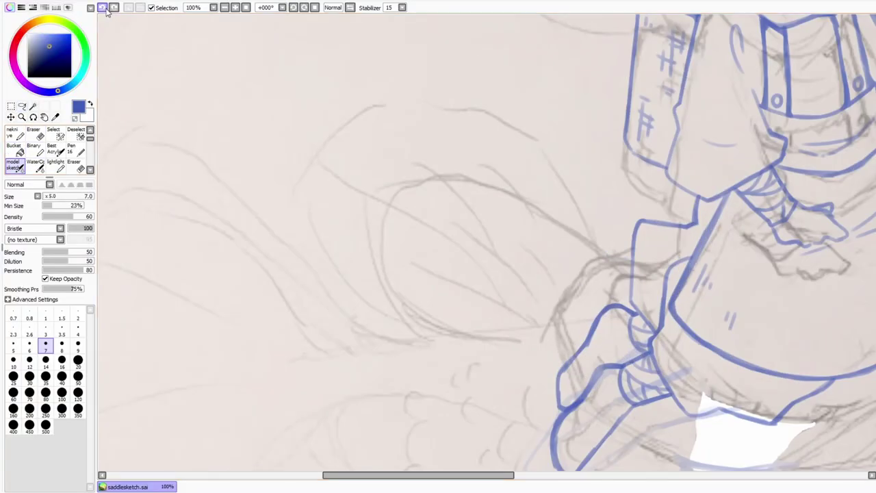
scroll(264, 275, "right", 5)
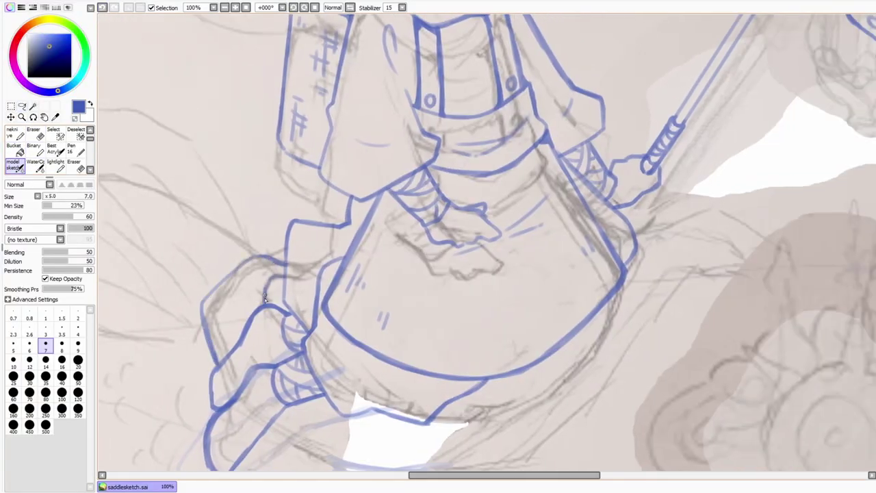
scroll(861, 272, "down", 2)
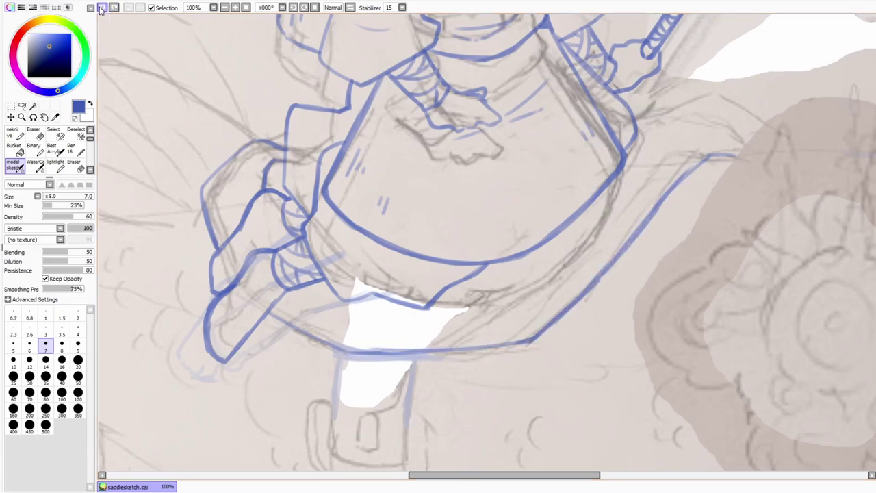
Step: Trace the saddle's raised front curve beyond the skirt and tidy the short line at its rear beside the legs
scroll(697, 166, "right", 3)
scroll(204, 199, "left", 2)
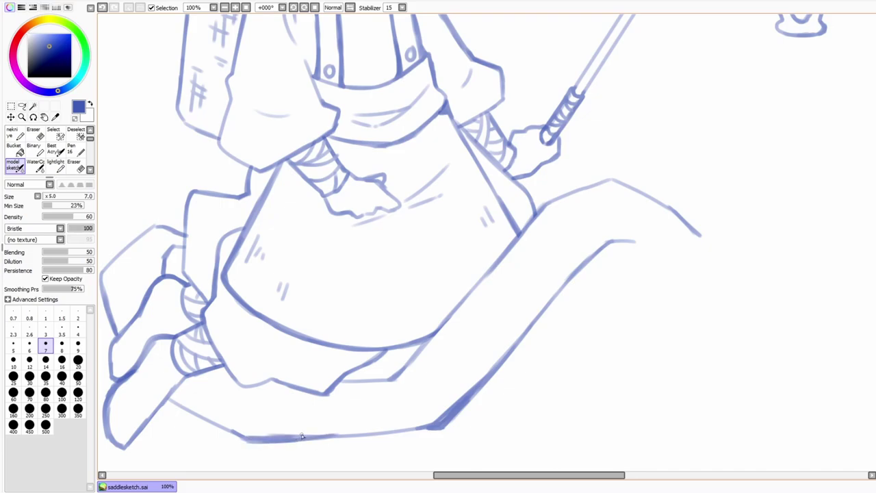
left_click_drag(151, 228, 186, 237)
key("e")
key("b")
Step: Trace both side edges of the strap hanging below the saddle and the outer frame of its buckle
left_click(247, 8)
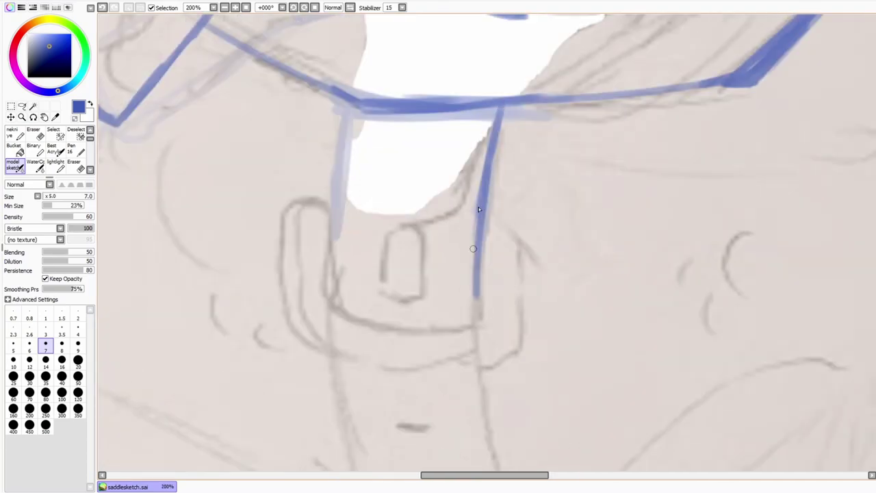
left_click_drag(341, 150, 332, 298)
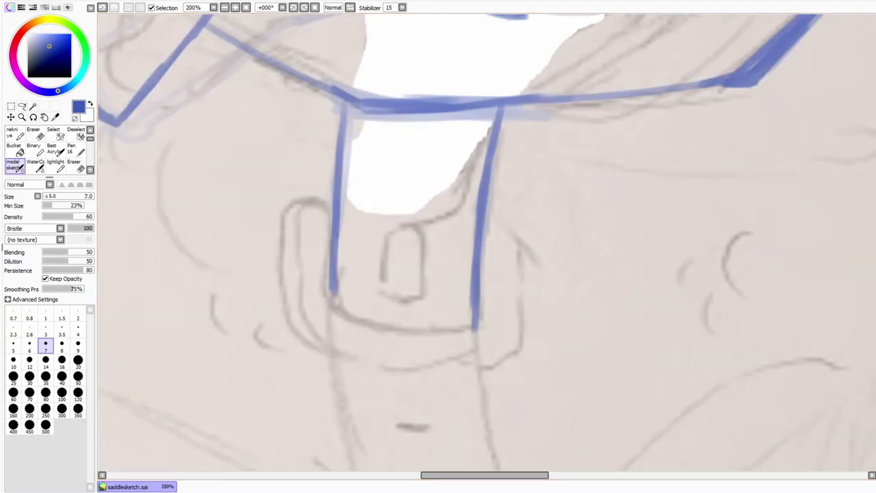
scroll(478, 206, "down", 5)
left_click_drag(478, 111, 532, 293)
left_click_drag(332, 97, 469, 336)
left_click_drag(533, 293, 485, 330)
Step: Trace the buckle's rounded inner edge, upper ends and central prong, and add a hole mark on the strap
scroll(484, 329, "up", 5)
mouse_move(332, 272)
left_mouse_down()
mouse_move(475, 308)
mouse_move(478, 287)
left_mouse_up()
mouse_move(335, 166)
left_mouse_down()
mouse_move(283, 274)
mouse_move(479, 355)
mouse_move(530, 195)
left_mouse_up()
left_click_drag(483, 181, 534, 258)
left_click_drag(425, 261, 409, 193)
left_click_drag(389, 135, 428, 135)
Step: Add two short hole marks on the strap below the buckle and close its end with a pointed tip
scroll(411, 137, "down", 4)
left_click_drag(396, 224, 430, 224)
left_click_drag(418, 302, 455, 302)
scroll(528, 221, "up", 2)
left_click_drag(528, 221, 416, 272)
Step: Check the drawing mirrored, add short hatch marks to the buckle and strap, and darken the corners where the strap meets the saddle
left_click(245, 9)
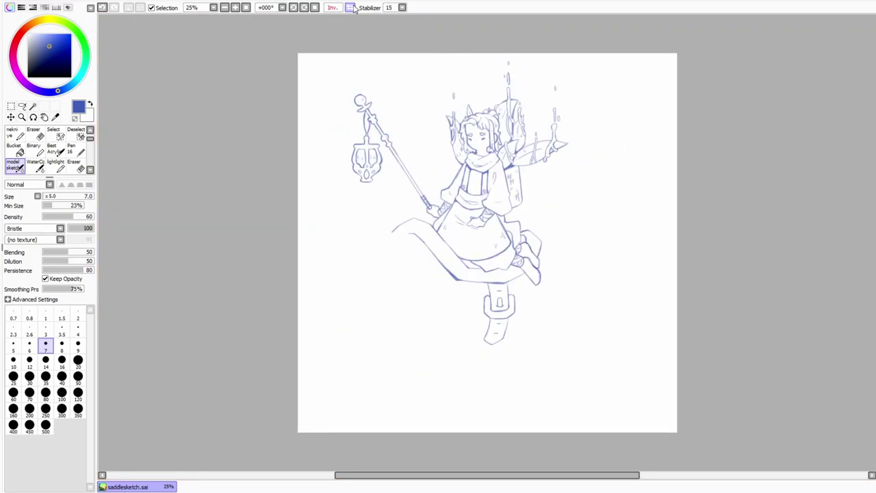
scroll(476, 286, "up", 3)
scroll(500, 352, "up", 1)
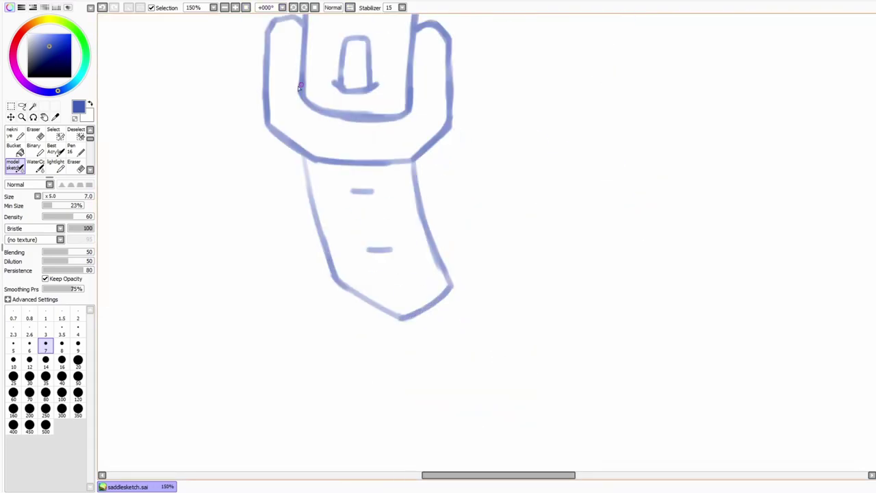
scroll(416, 171, "down", 4)
scroll(354, 193, "up", 4)
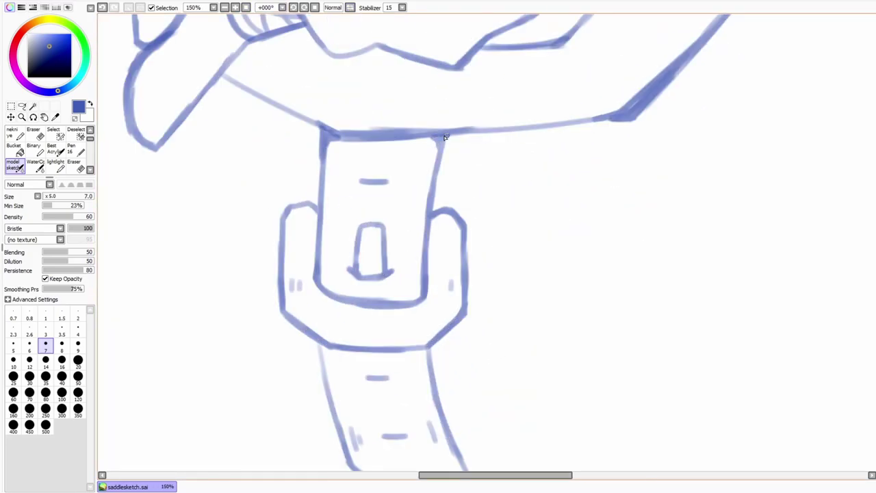
scroll(327, 390, "down", 4)
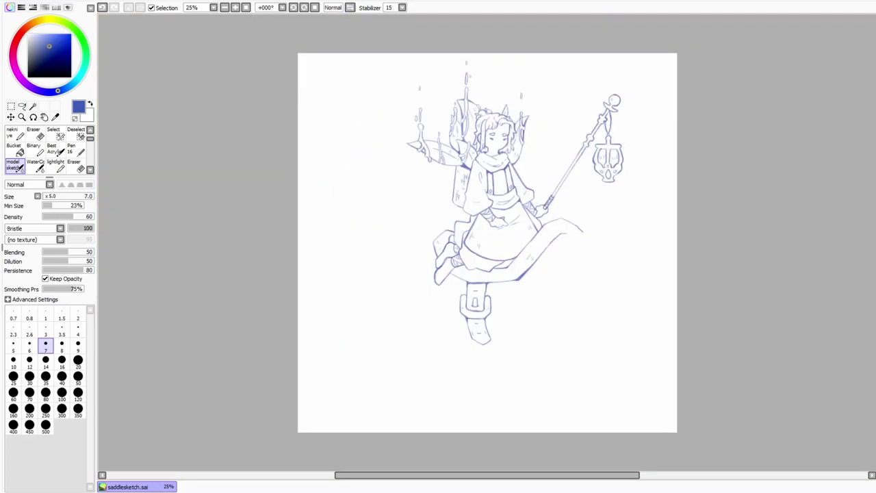
scroll(637, 265, "up", 3)
Step: Trace the upper arc of the large circle in the round motif beside the saddle
scroll(602, 288, "down", 3)
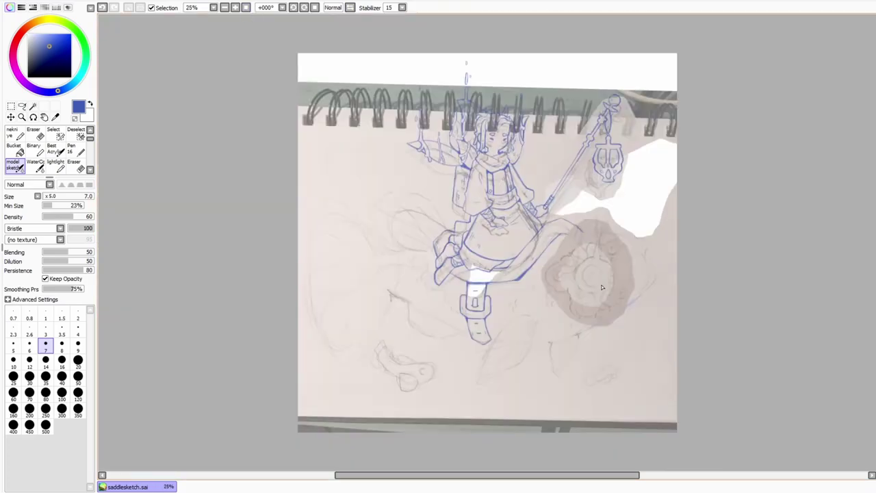
scroll(598, 281, "up", 4)
left_click_drag(407, 315, 541, 204)
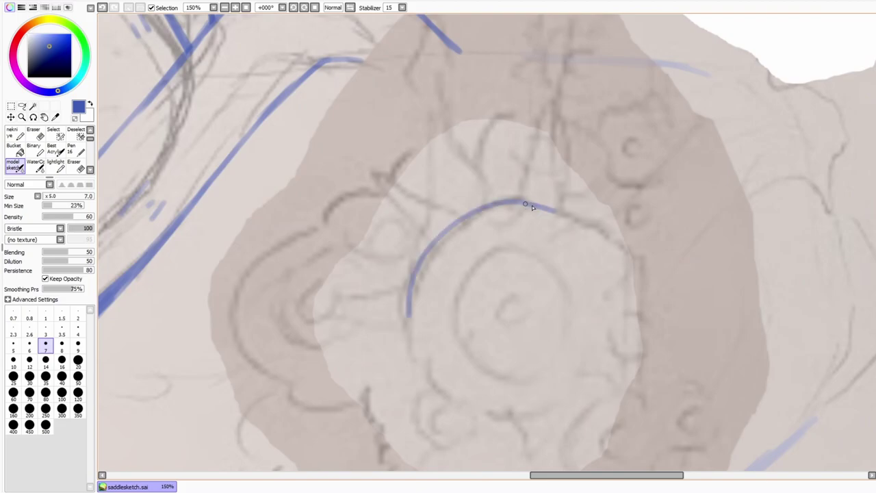
mouse_move(480, 204)
left_mouse_down()
mouse_move(412, 342)
mouse_move(527, 415)
mouse_move(568, 214)
left_mouse_up()
left_click(103, 7)
left_click(115, 8)
left_click(103, 8)
Step: Draw two concentric rings inside the large circle of the motif
mouse_move(479, 369)
left_mouse_down()
mouse_move(518, 239)
mouse_move(580, 346)
left_mouse_up()
mouse_move(472, 246)
left_mouse_down()
mouse_move(480, 367)
mouse_move(582, 335)
mouse_move(575, 290)
left_mouse_up()
left_click_drag(506, 250, 479, 356)
left_click_drag(521, 282, 538, 286)
scroll(541, 299, "down", 4)
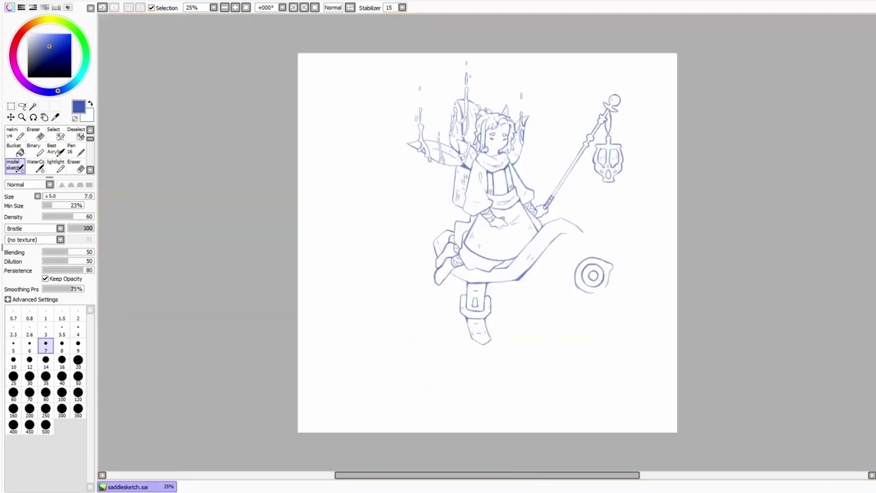
Step: Close the large circle's lower outline and add a round lobe at its lower right with two concentric rings inside
scroll(489, 221, "up", 6)
scroll(358, 273, "down", 3)
mouse_move(363, 171)
left_mouse_down()
mouse_move(352, 260)
mouse_move(613, 226)
left_mouse_up()
mouse_move(503, 104)
left_mouse_down()
mouse_move(602, 131)
mouse_move(590, 134)
left_mouse_up()
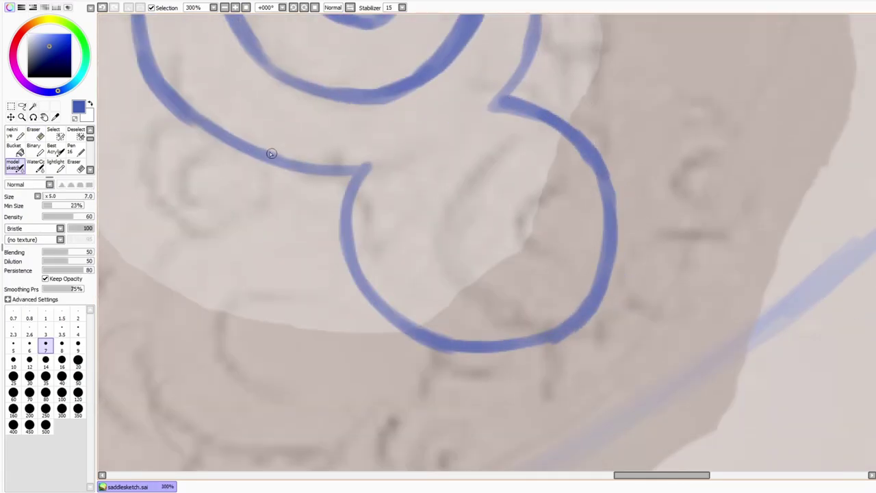
left_click_drag(303, 158, 493, 349)
mouse_move(438, 294)
left_mouse_down()
mouse_move(494, 155)
mouse_move(555, 225)
left_mouse_up()
left_click_drag(493, 197, 459, 253)
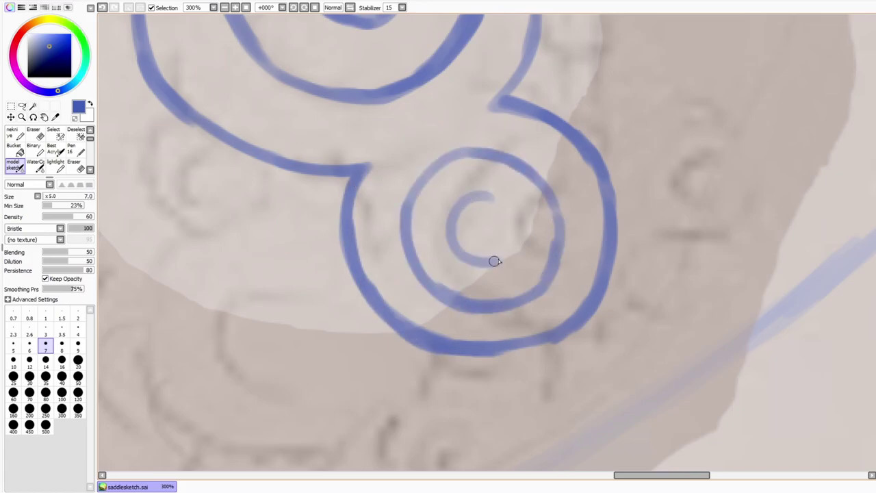
scroll(459, 254, "down", 5)
scroll(564, 264, "up", 4)
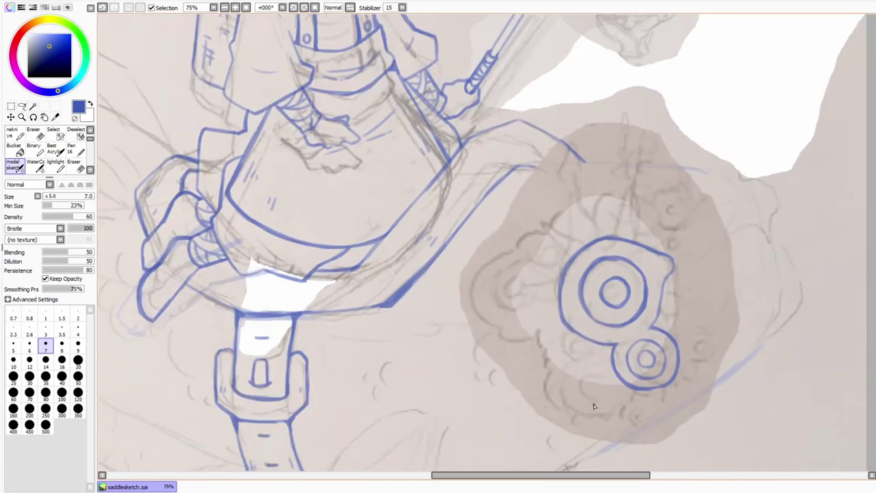
Step: Trace a small round lobe at the large circle's upper left and draw two concentric rings inside it
scroll(547, 258, "up", 4)
mouse_move(425, 217)
left_mouse_down()
mouse_move(547, 132)
mouse_move(643, 263)
left_mouse_up()
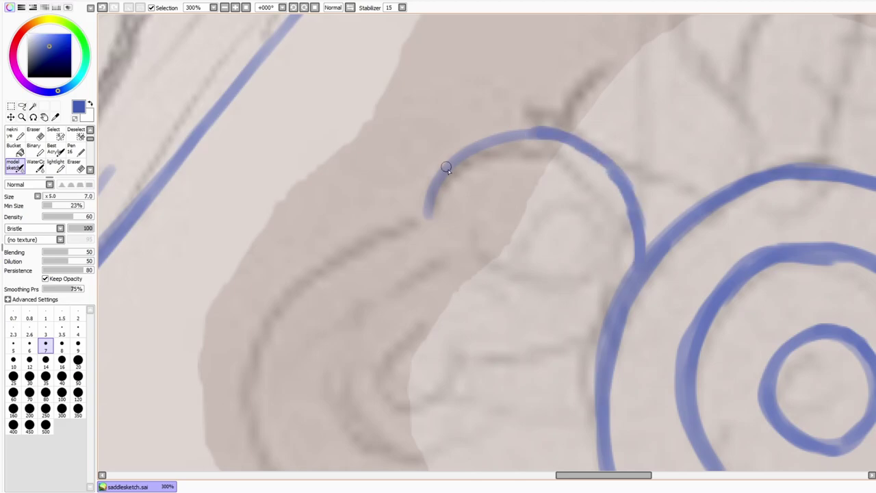
left_click_drag(426, 202, 427, 220)
left_click_drag(547, 165, 489, 273)
mouse_move(568, 197)
left_mouse_down()
mouse_move(529, 163)
mouse_move(520, 296)
mouse_move(512, 215)
left_mouse_up()
key("e")
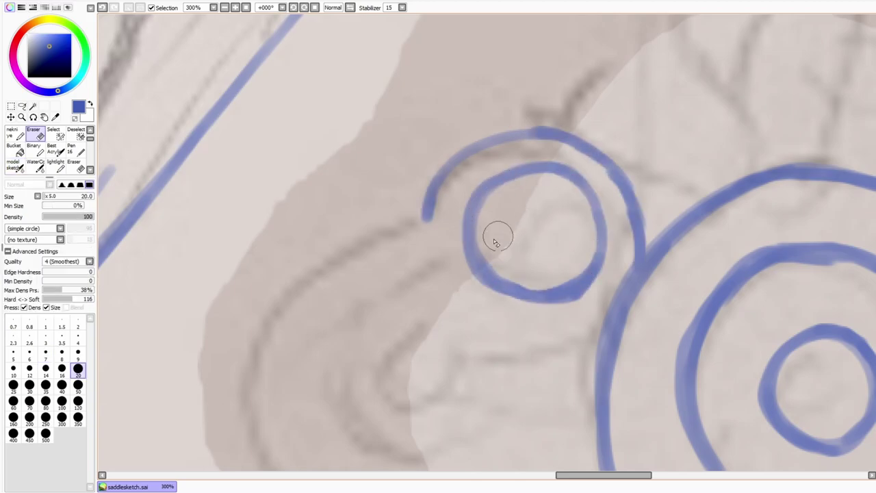
key("b")
left_click_drag(596, 291, 591, 197)
scroll(591, 197, "down", 3)
left_click_drag(544, 71, 552, 109)
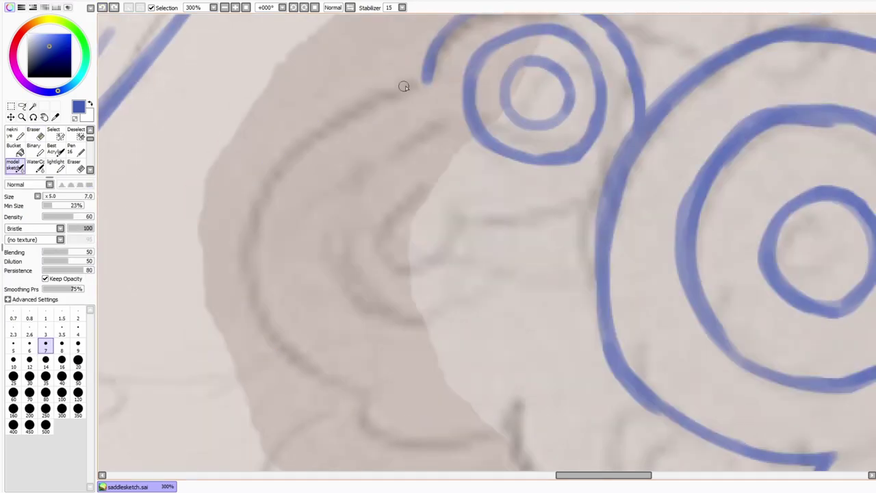
Step: Outline the large left lobe of the motif, with a small bump at its base, back to the large circle
scroll(462, 242, "down", 5)
scroll(462, 242, "up", 4)
left_click_drag(479, 278, 619, 292)
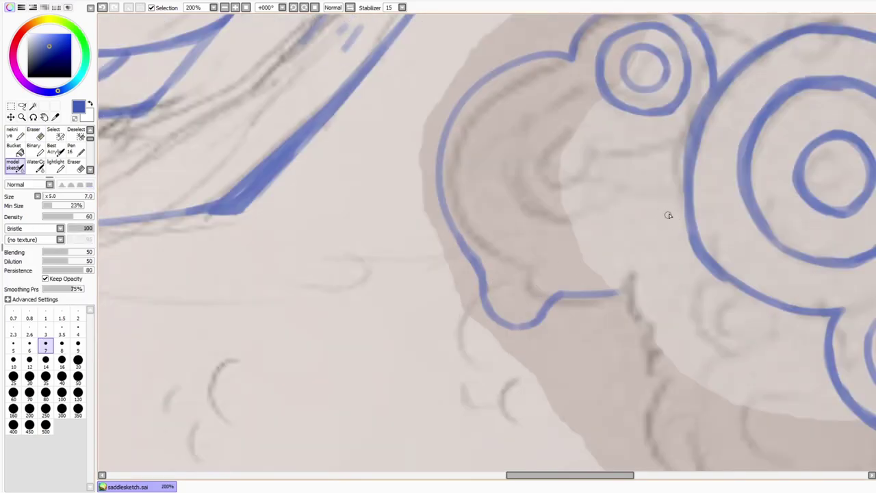
left_click_drag(685, 214, 620, 293)
Step: Draw two concentric rings inside the large left lobe, redoing the first stroke
left_click_drag(587, 113, 534, 243)
key("ctrl+z")
left_click_drag(547, 113, 541, 250)
mouse_move(556, 111)
left_mouse_down()
mouse_move(631, 182)
mouse_move(586, 256)
left_mouse_up()
mouse_move(525, 242)
left_mouse_down()
mouse_move(515, 129)
mouse_move(610, 235)
mouse_move(588, 212)
left_mouse_up()
key("minus")
key("minus")
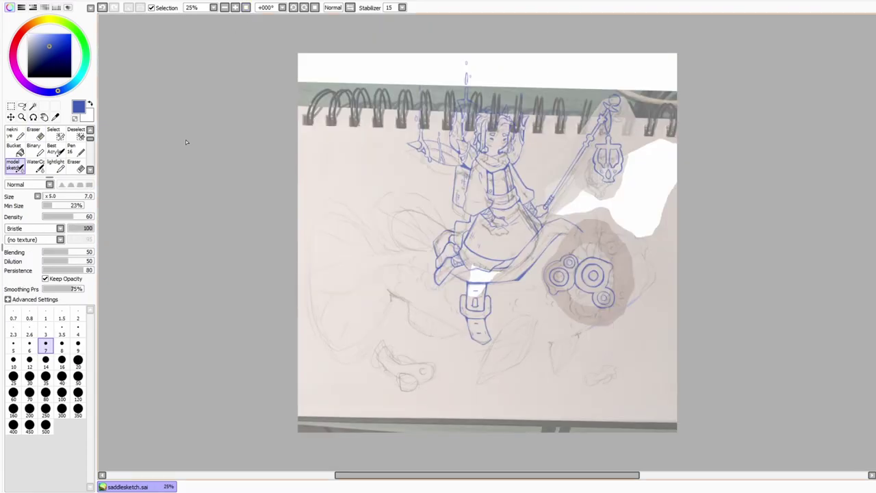
Step: Strengthen the left lobe's outline and clean up the junctions where the lobes meet the large circle
key("plus")
left_click_drag(487, 127, 394, 250)
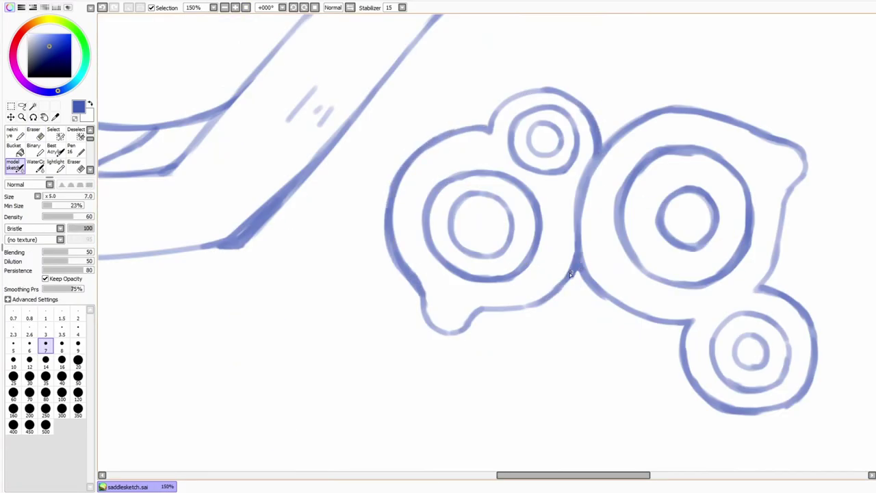
key("e")
mouse_move(587, 177)
left_mouse_down()
mouse_move(587, 260)
mouse_move(592, 130)
mouse_move(599, 169)
left_mouse_up()
key("n")
key("e")
key("n")
key("minus")
key("minus")
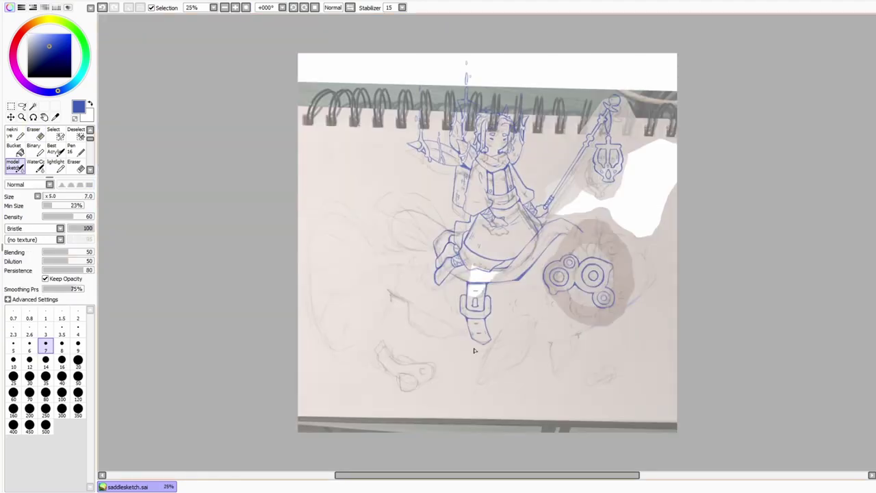
Step: Add a small ringed lobe on top of the large circle and erase the overlapping outline
scroll(607, 254, "up", 5)
mouse_move(494, 257)
left_mouse_down()
mouse_move(577, 295)
mouse_move(503, 277)
left_mouse_up()
key("e")
mouse_move(544, 248)
left_mouse_down()
mouse_move(515, 275)
mouse_move(568, 276)
mouse_move(567, 305)
mouse_move(515, 293)
mouse_move(552, 189)
mouse_move(564, 276)
left_mouse_up()
key("n")
key("minus")
key("minus")
Step: Add small separate ringed circles to the right of the motif and a medium circle below it
scroll(616, 267, "up", 5)
mouse_move(548, 199)
left_mouse_down()
mouse_move(559, 228)
mouse_move(586, 250)
mouse_move(520, 322)
mouse_move(603, 355)
mouse_move(629, 254)
mouse_move(647, 277)
left_mouse_up()
scroll(561, 174, "down", 4)
scroll(604, 289, "up", 5)
scroll(499, 121, "down", 3)
scroll(555, 299, "up", 3)
key("e")
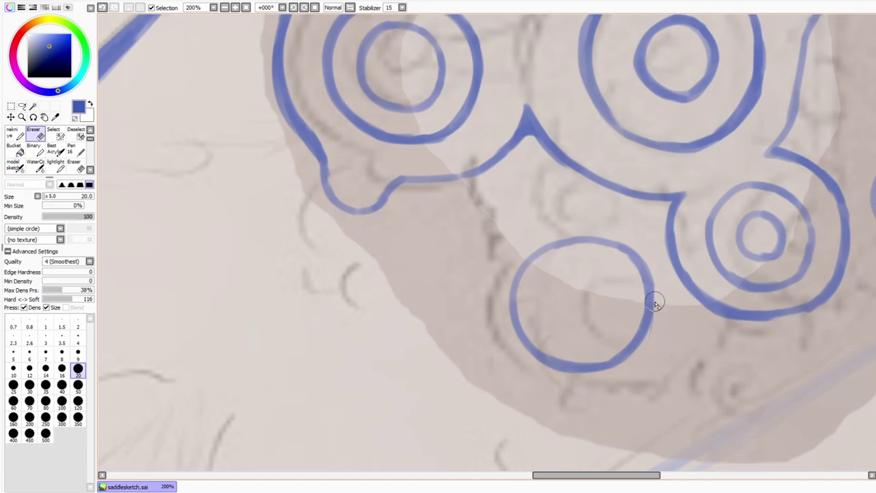
Step: Attach a smaller circle to the medium one below the motif, ring both inside, and erase their overlap
left_click_drag(522, 326, 479, 404)
left_click_drag(540, 302, 547, 321)
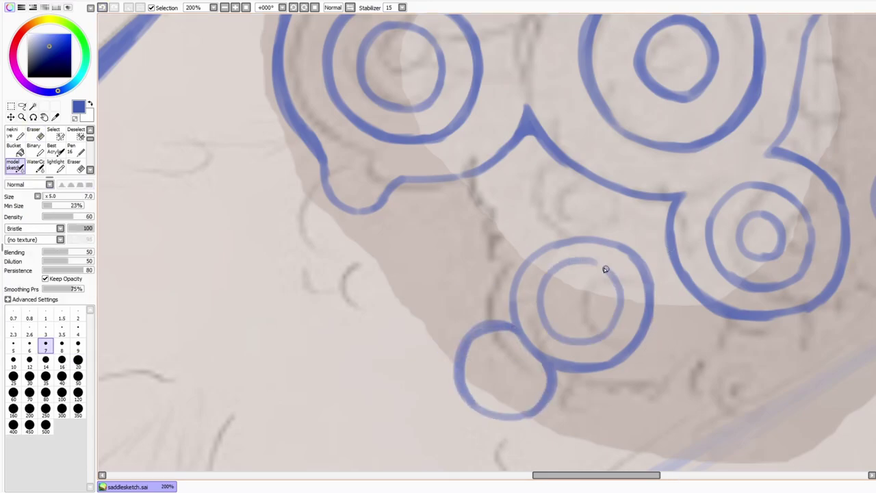
left_click_drag(582, 281, 578, 283)
left_click_drag(493, 356, 490, 359)
left_click_drag(503, 370, 507, 378)
key("e")
key("e")
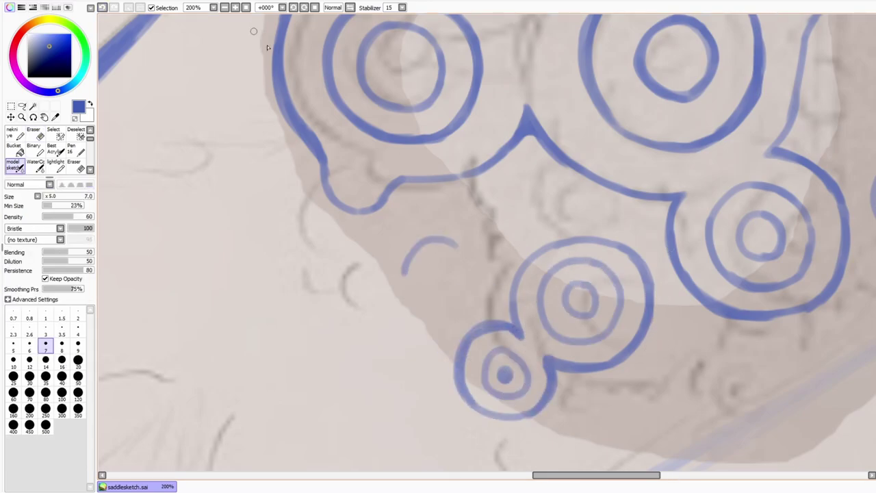
left_click(245, 7)
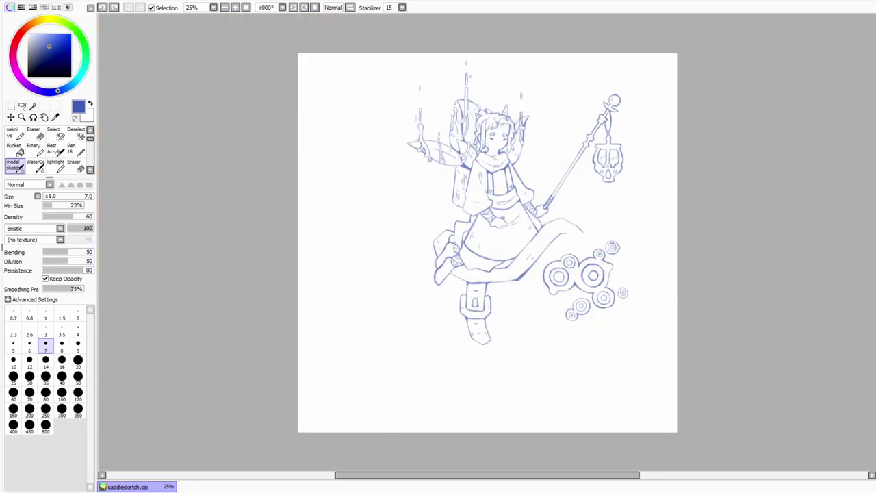
Step: Draw vertical drip stems and loose droplets rising from the ringed circles, erasing the ring lines inside the stems
scroll(587, 261, "up", 2)
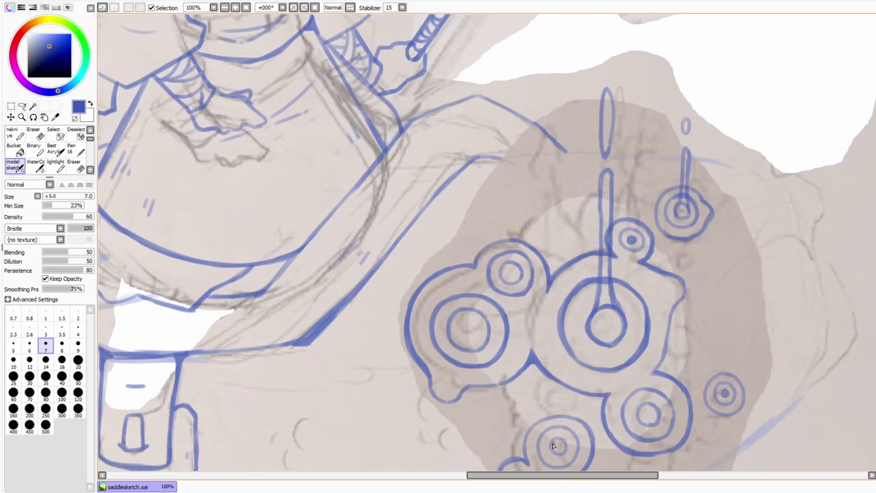
key("ctrl+z")
left_click_drag(565, 446, 561, 364)
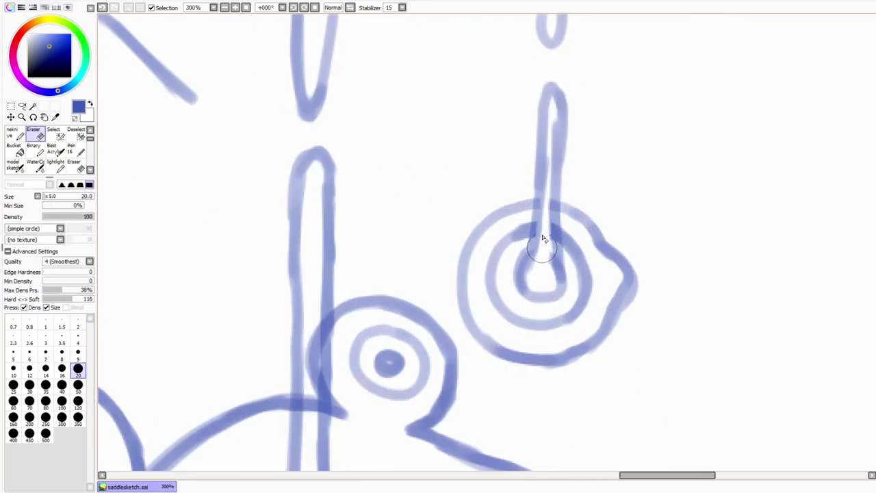
left_click_drag(544, 239, 539, 273)
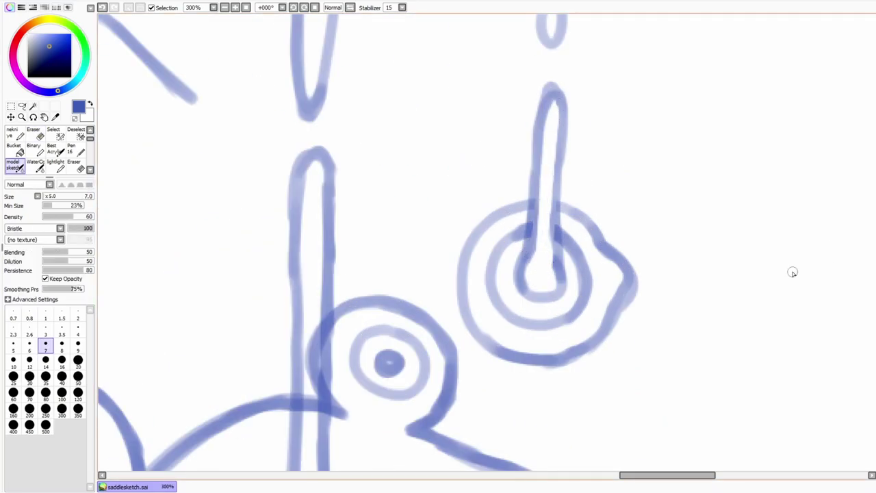
left_click(245, 7)
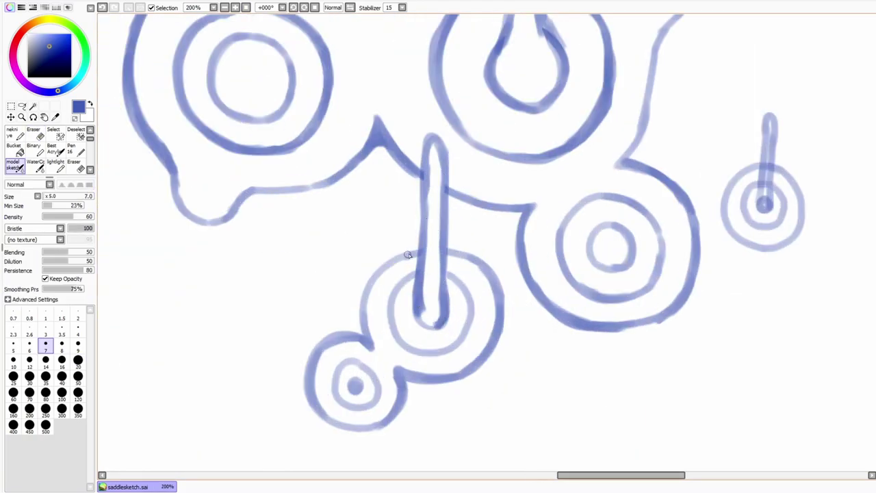
Step: Clean up the drip stem on the small separate circle at the far right and check the whole drawing
scroll(471, 114, "right", 5)
key("b")
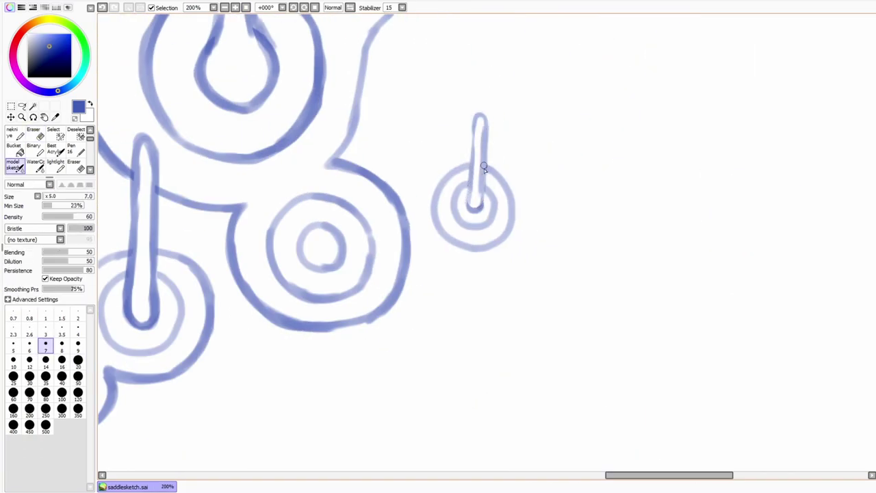
left_click(245, 8)
left_click(349, 7)
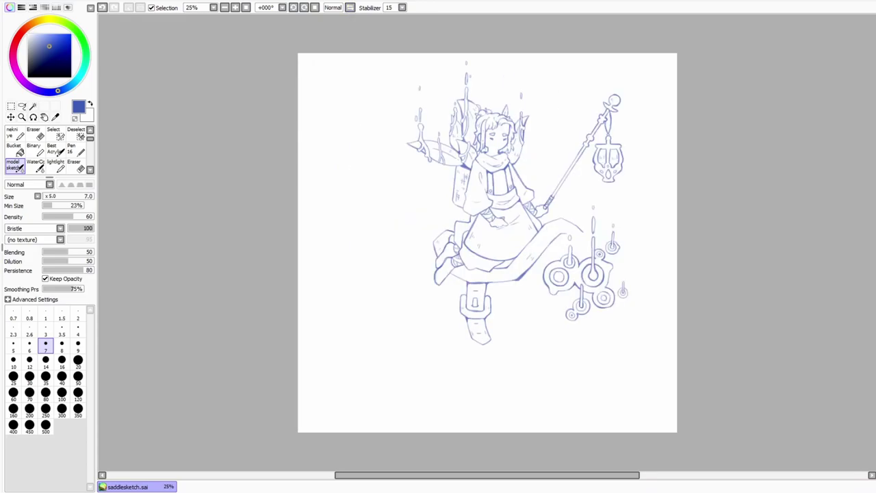
Step: Trace the large body under the saddle: upper edge, rounded right end with inner fold curve, and long lower edge meeting the strap
scroll(491, 132, "up", 5)
scroll(546, 216, "down", 5)
scroll(614, 243, "up", 4)
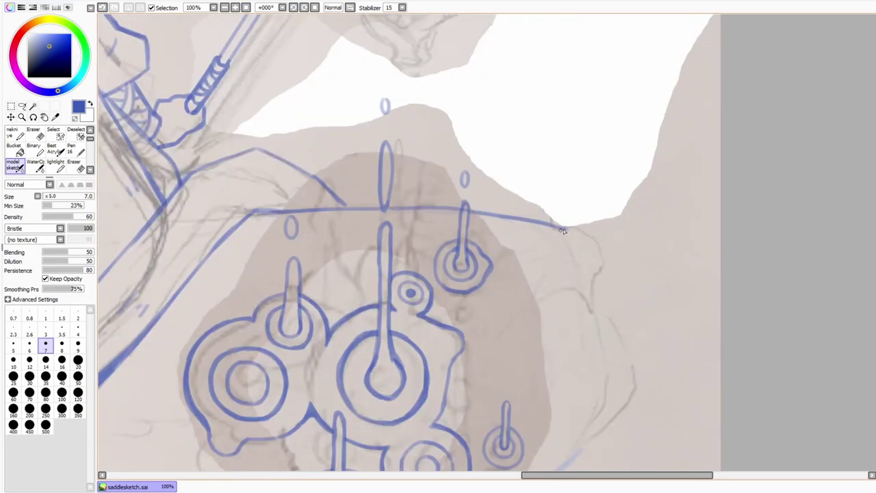
scroll(479, 274, "down", 6)
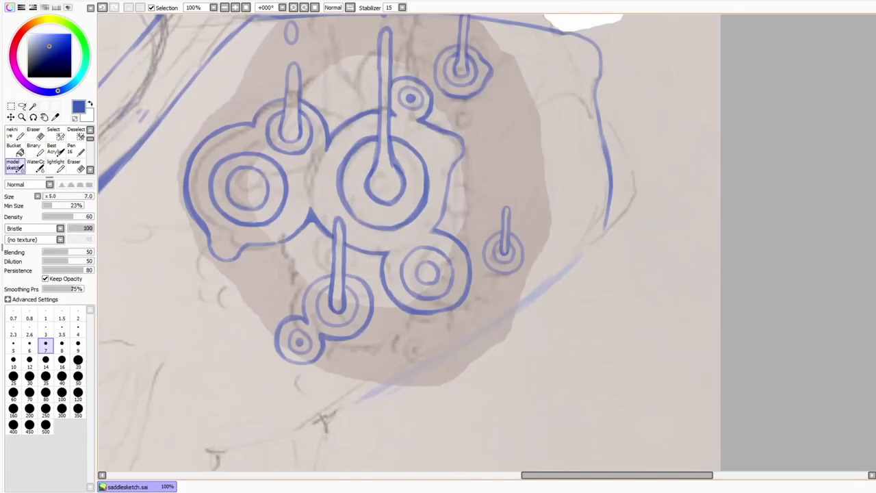
scroll(281, 390, "left", 8)
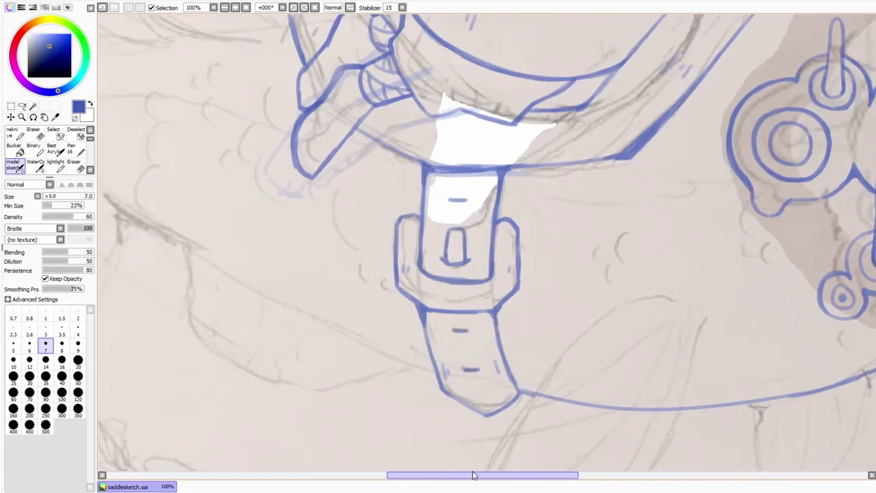
scroll(281, 390, "down", 4)
key("h")
key("h")
scroll(318, 209, "up", 3)
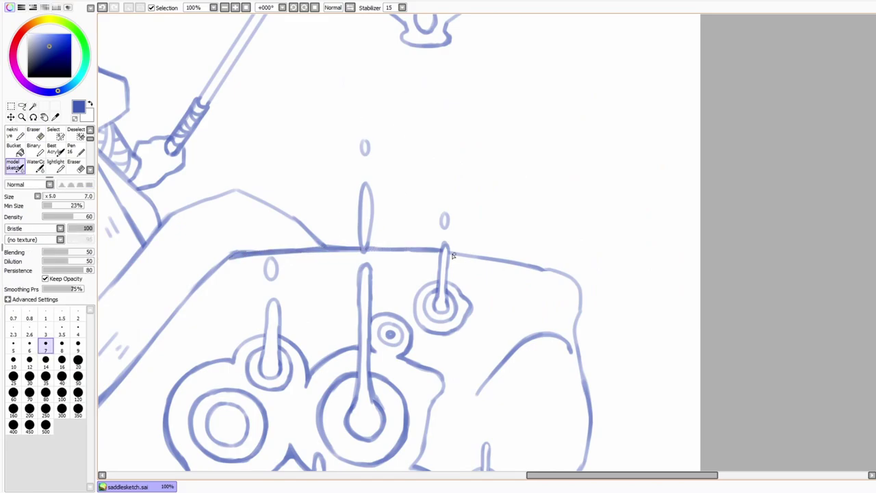
Step: Thicken the body outline around its rounded right end and along the lower curve
scroll(548, 274, "down", 5)
left_click_drag(556, 216, 585, 174)
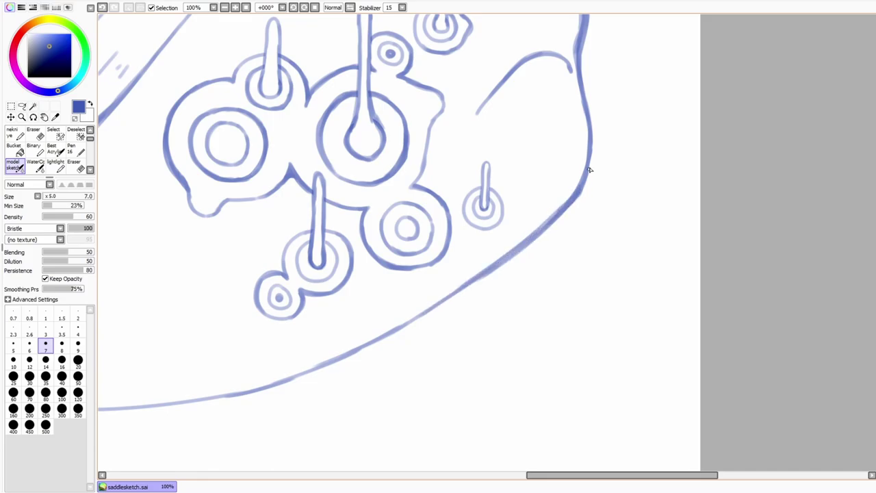
left_click_drag(464, 301, 354, 348)
scroll(354, 348, "down", 2)
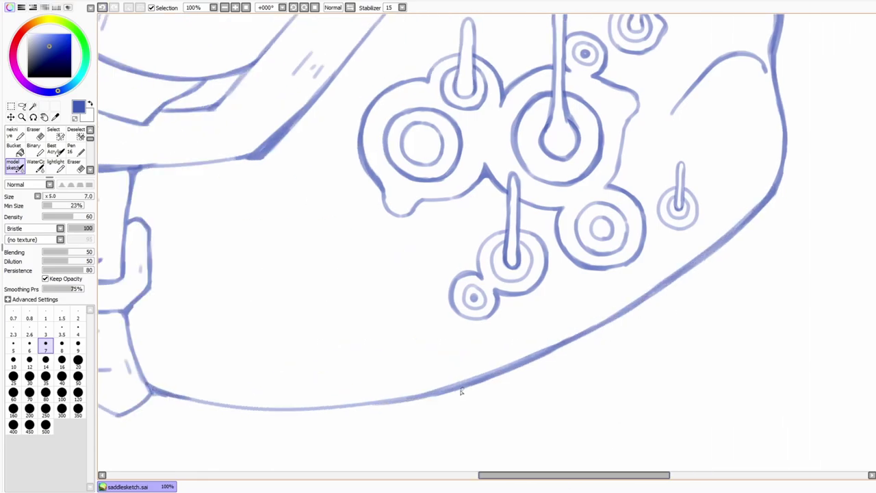
scroll(404, 401, "up", 2)
scroll(356, 284, "up", 3)
scroll(299, 221, "down", 4)
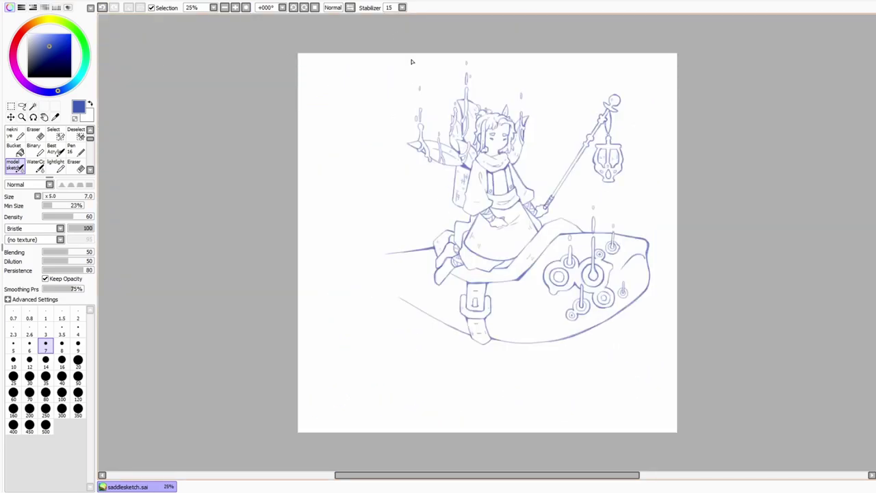
Step: Draw two clusters of small crescent marks on the body between the strap and the ringed motif
scroll(535, 205, "up", 6)
left_click_drag(521, 275, 525, 182)
left_click_drag(438, 197, 439, 251)
left_click_drag(478, 238, 477, 307)
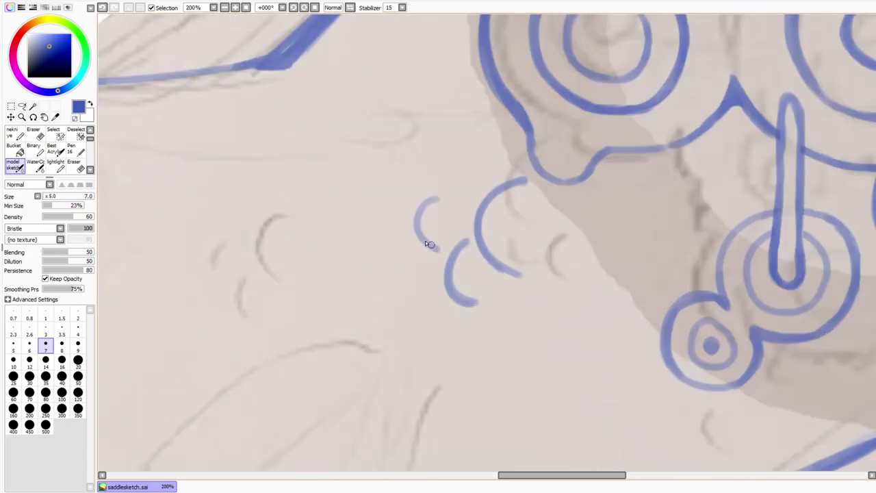
left_click_drag(463, 151, 462, 175)
left_click_drag(306, 205, 306, 273)
left_click_drag(250, 184, 249, 221)
left_click_drag(250, 264, 251, 331)
left_click_drag(202, 228, 201, 253)
Step: Add more crescent marks around the lower ringed circles and above the motif
scroll(205, 249, "down", 5)
scroll(547, 204, "up", 4)
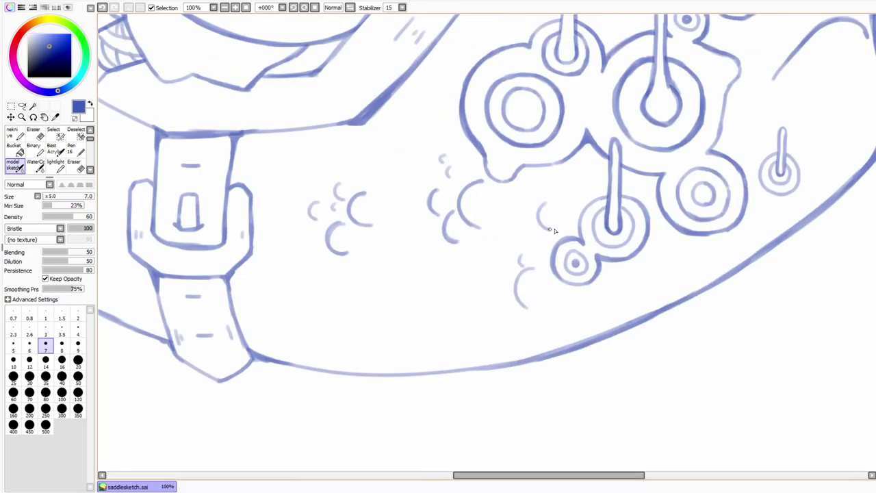
scroll(626, 159, "up", 3)
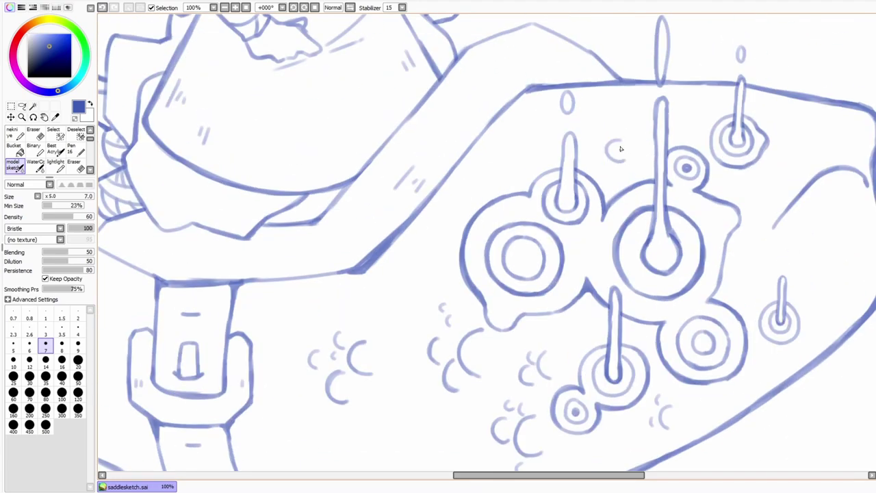
left_click(246, 9)
Step: Scatter crescent marks of varying size across the body to the left of the strap, below the character's feet
scroll(485, 333, "up", 5)
left_click_drag(545, 210, 552, 282)
left_click_drag(590, 175, 597, 196)
mouse_move(409, 145)
left_mouse_down()
mouse_move(420, 212)
mouse_move(427, 201)
left_mouse_up()
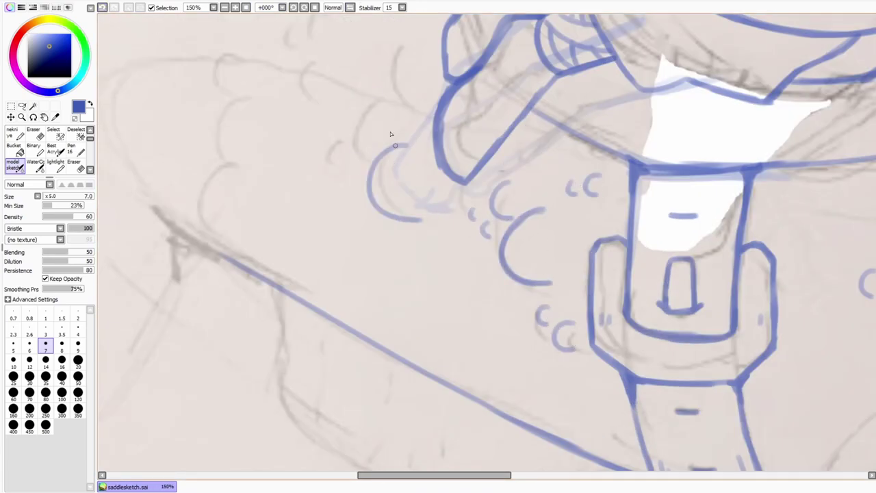
left_click_drag(380, 90, 363, 153)
left_click_drag(415, 45, 419, 111)
left_click_drag(318, 60, 319, 97)
left_click_drag(237, 55, 239, 96)
left_click_drag(253, 100, 285, 153)
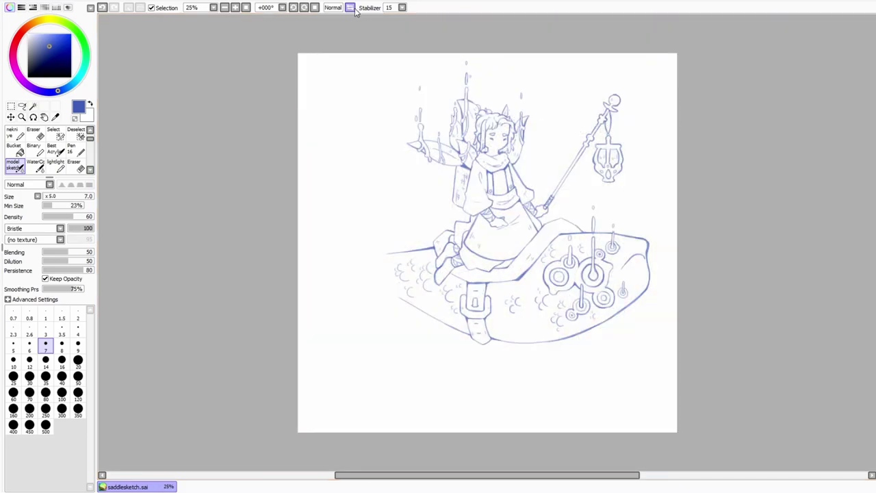
Step: Outline a large leaf-shaped fin overlapping the body's lower edge beside the strap, and a smaller pointed fin hanging to its right
key("e")
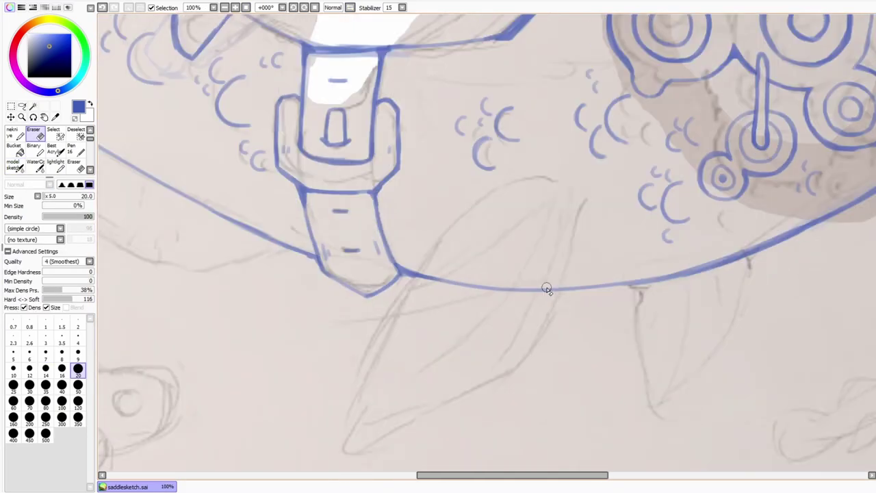
key("e")
mouse_move(583, 202)
left_mouse_down()
mouse_move(404, 428)
mouse_move(359, 453)
left_mouse_up()
left_click_drag(558, 179, 393, 328)
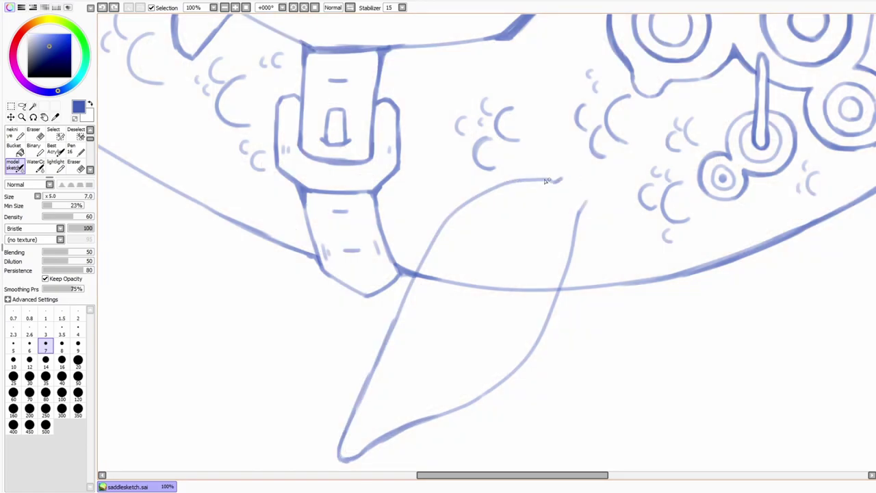
left_click_drag(555, 179, 382, 330)
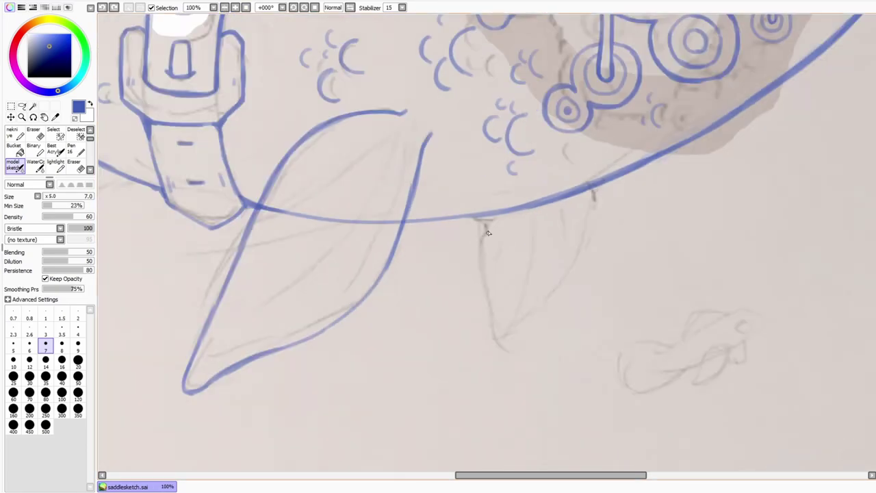
left_click_drag(484, 219, 498, 339)
left_click_drag(594, 191, 563, 272)
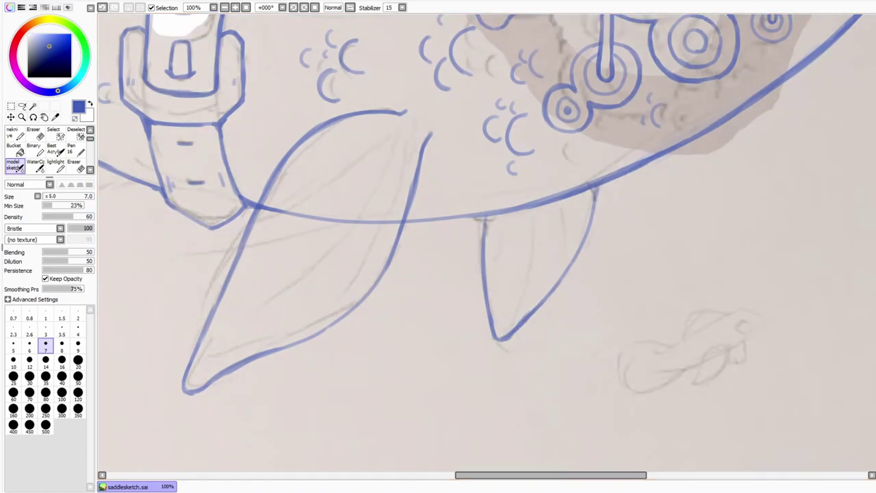
Step: Draw long curved ribs with broken ends inside both the large leaf-shaped fin and the smaller fin
left_click_drag(397, 128, 219, 339)
left_click_drag(409, 133, 347, 281)
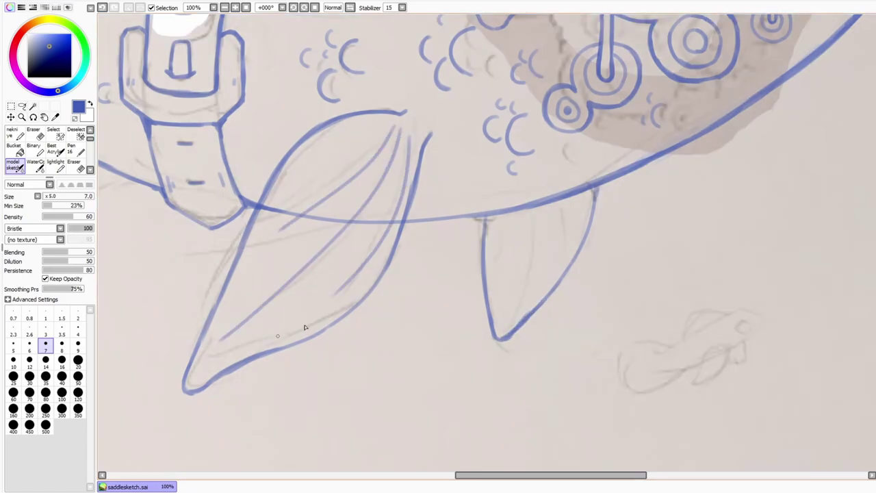
key("ctrl+minus")
key("ctrl+minus")
key("ctrl+minus")
key("ctrl+minus")
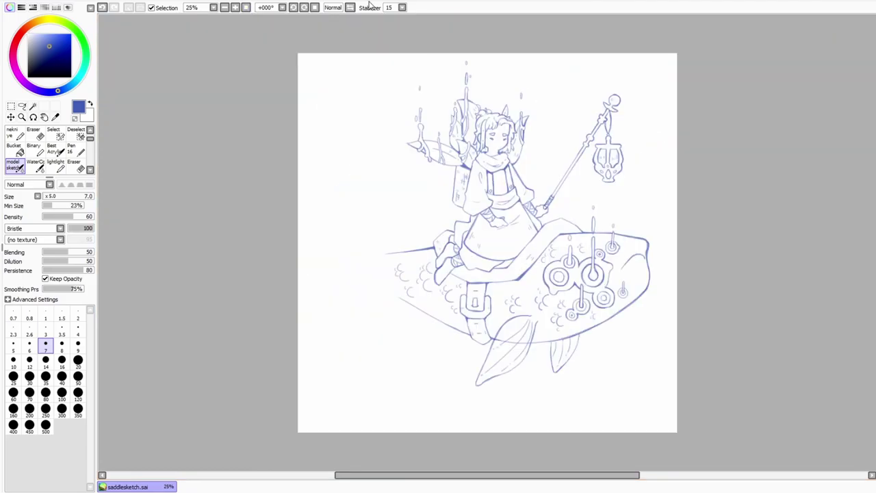
Step: Erase the body's lower outline where it crosses the inside of the large leaf-shaped fin
key("ctrl+plus")
key("ctrl+plus")
key("ctrl+plus")
key("ctrl+plus")
key("e")
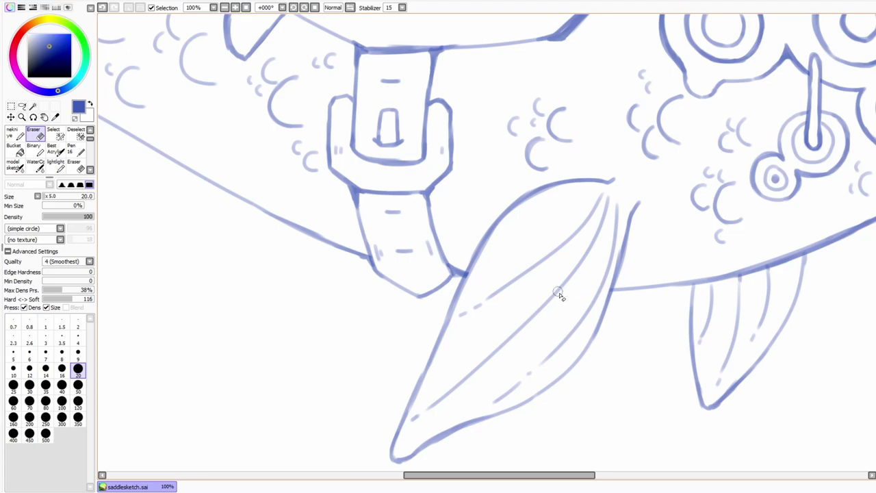
Step: Examine the line art with its two new fins, both in close-up and as a whole
key("ctrl+minus")
key("ctrl+minus")
key("ctrl+minus")
key("ctrl+minus")
key("ctrl+plus")
key("ctrl+plus")
key("ctrl+plus")
key("ctrl+plus")
key("ctrl+plus")
key("ctrl+minus")
key("ctrl+minus")
key("ctrl+minus")
key("ctrl+minus")
key("ctrl+minus")
key("ctrl+plus")
key("ctrl+plus")
key("ctrl+plus")
key("ctrl+plus")
key("ctrl+plus")
left_click(246, 8)
key("ctrl+plus")
key("ctrl+plus")
key("ctrl+plus")
key("ctrl+plus")
key("ctrl+minus")
key("ctrl+minus")
key("ctrl+minus")
key("ctrl+minus")
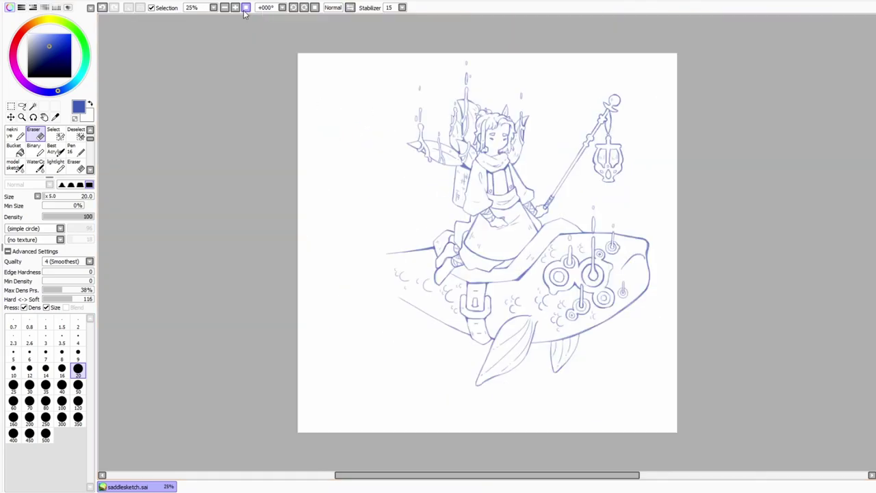
key("ctrl+plus")
key("ctrl+plus")
key("ctrl+plus")
key("ctrl+plus")
key("b")
key("ctrl+minus")
key("ctrl+minus")
key("ctrl+minus")
key("ctrl+minus")
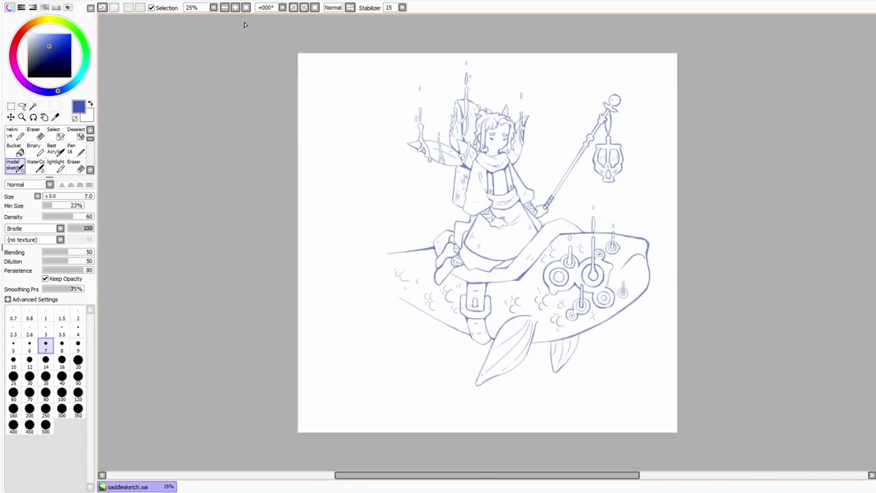
Step: Draw the outline of a shallow fin under the body's lower edge to the left of the strap
key("ctrl+plus")
key("ctrl+plus")
key("ctrl+plus")
key("ctrl+plus")
key("ctrl+plus")
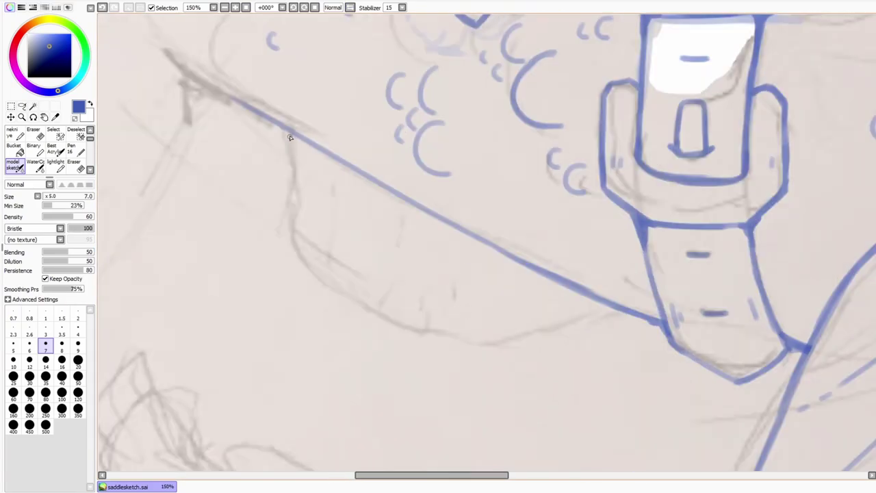
left_click_drag(291, 133, 609, 308)
mouse_move(527, 337)
left_mouse_down()
mouse_move(299, 238)
mouse_move(424, 322)
mouse_move(524, 337)
left_mouse_up()
key("ctrl+z")
Step: Add short vertical ribs and dashes inside the shallow fin left of the strap
key("e")
key("b")
left_click_drag(335, 165, 330, 257)
left_click_drag(391, 195, 382, 287)
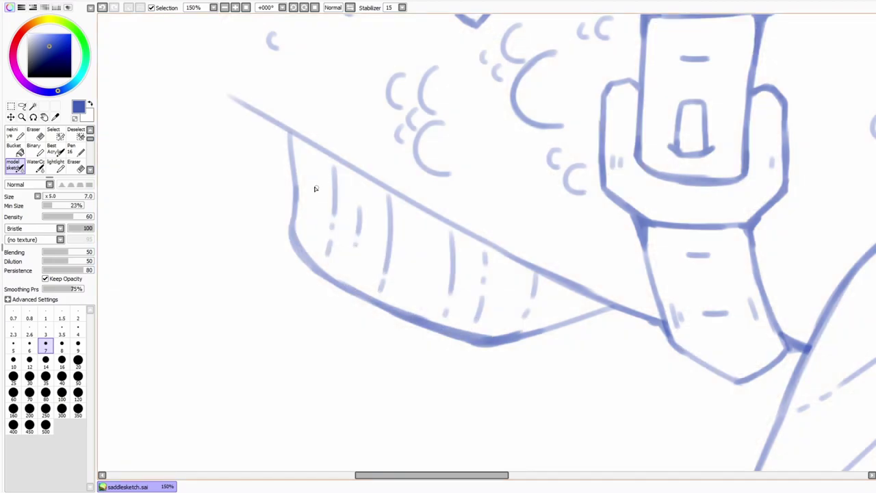
Step: Check the whole composition, mirroring the view horizontally and restoring its normal orientation
key("ctrl+minus")
key("ctrl+minus")
key("ctrl+minus")
key("ctrl+minus")
key("ctrl+minus")
key("ctrl+plus")
key("ctrl+plus")
key("ctrl+plus")
key("ctrl+plus")
key("ctrl+minus")
key("ctrl+minus")
key("ctrl+minus")
key("ctrl+minus")
left_click(350, 8)
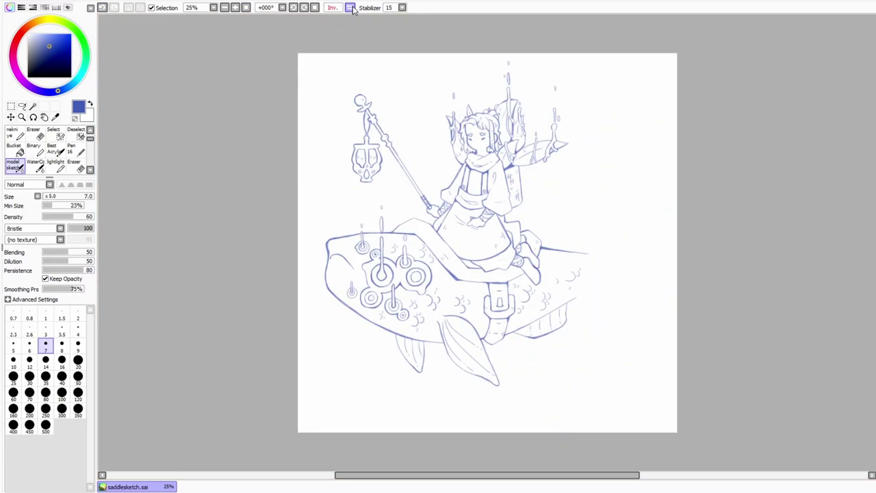
left_click(350, 8)
scroll(504, 336, "up", 5)
key("ctrl+minus")
key("ctrl+minus")
key("ctrl+minus")
key("ctrl+minus")
key("ctrl+minus")
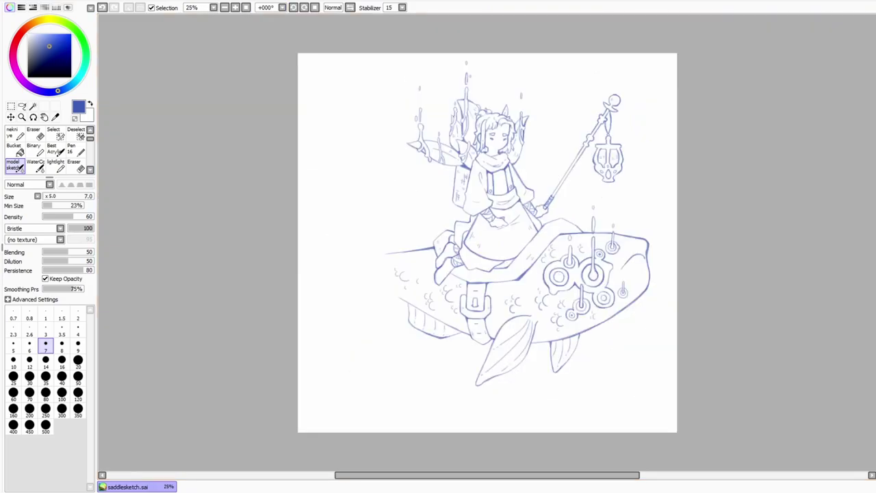
Step: Draw the outline of a large rounded fin rising from the body's upper edge behind the character's feet
key("ctrl+plus")
key("ctrl+plus")
key("ctrl+plus")
key("ctrl+plus")
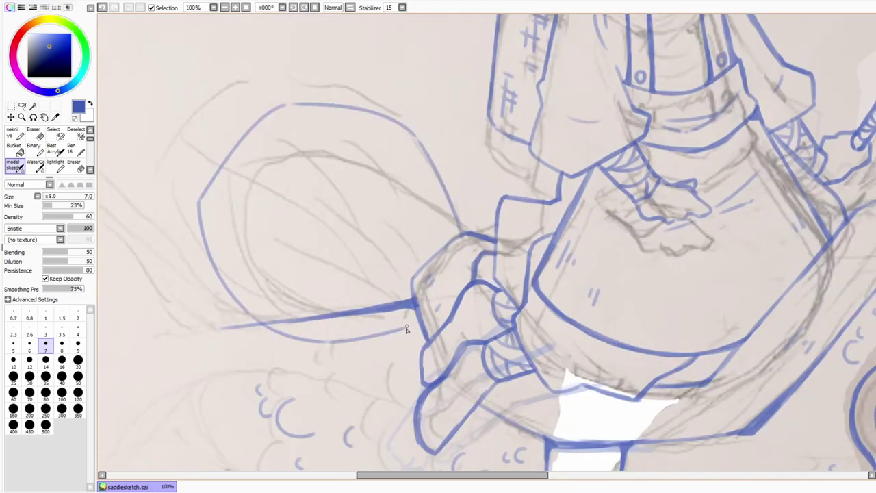
key("ctrl+minus")
key("ctrl+minus")
key("ctrl+minus")
key("ctrl+minus")
Step: Draw curved ribs with dashed ends inside the rounded fin, converging toward the character's feet
key("ctrl+plus")
key("ctrl+plus")
key("ctrl+plus")
key("ctrl+plus")
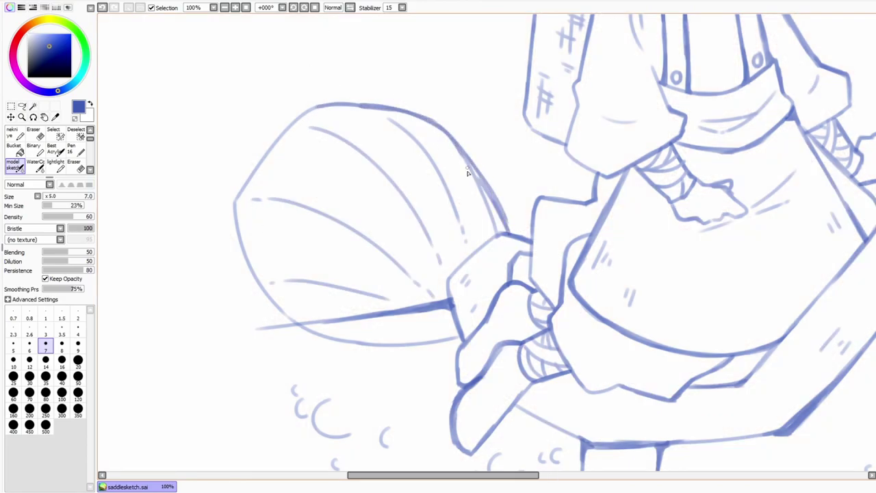
Step: Thicken the rounded fin's outline and erase the body line that crosses inside it
left_click_drag(449, 136, 511, 232)
left_click_drag(312, 107, 402, 110)
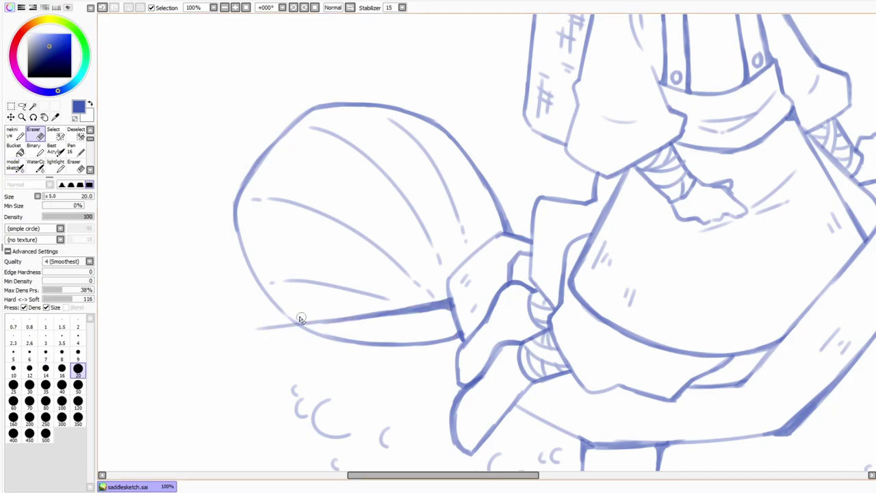
key("ctrl+minus")
key("ctrl+minus")
key("ctrl+minus")
key("ctrl+minus")
key("ctrl+plus")
key("ctrl+plus")
key("ctrl+plus")
key("ctrl+plus")
key("ctrl+plus")
key("ctrl+plus")
key("ctrl+minus")
key("ctrl+minus")
key("ctrl+minus")
key("ctrl+minus")
key("ctrl+minus")
key("ctrl+minus")
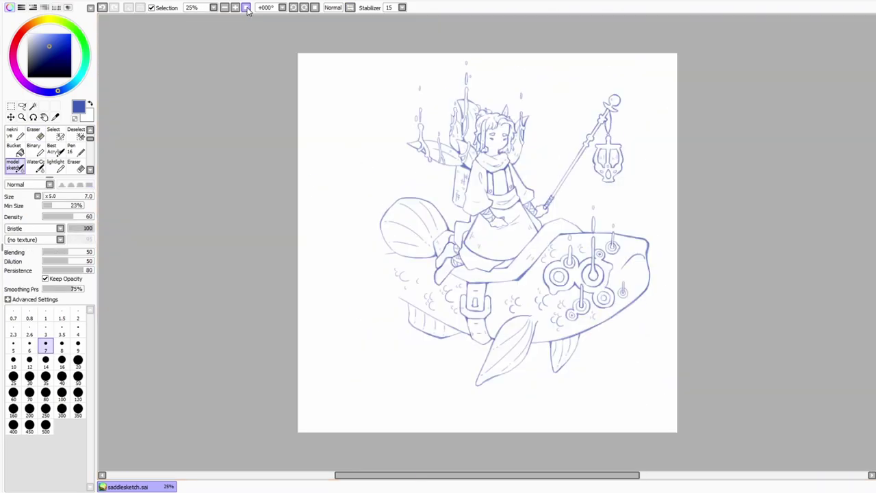
Step: Draw the upper edge and the outer curve of the large tail fin at the body's left end
key("ctrl+plus")
key("ctrl+plus")
key("ctrl+plus")
key("ctrl+plus")
key("ctrl+minus")
key("ctrl+minus")
key("ctrl+minus")
key("ctrl+minus")
key("ctrl+plus")
key("ctrl+plus")
key("ctrl+plus")
key("ctrl+plus")
key("ctrl+plus")
key("ctrl+minus")
key("ctrl+minus")
key("ctrl+minus")
left_click_drag(255, 39, 234, 304)
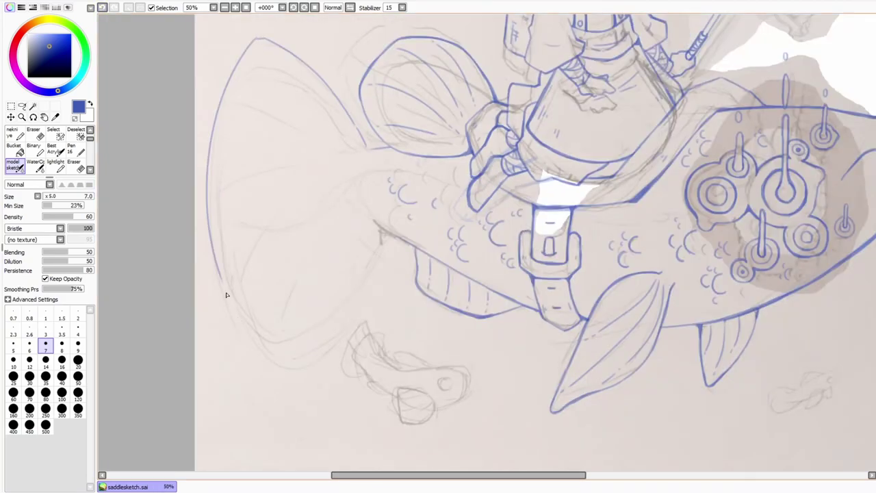
Step: Draw the tail fin's lower edge back to the body and thicken the corner where it meets the lower body line
key("ctrl+minus")
key("ctrl+minus")
key("ctrl+minus")
key("ctrl+plus")
key("ctrl+plus")
key("ctrl+plus")
key("ctrl+plus")
key("ctrl+plus")
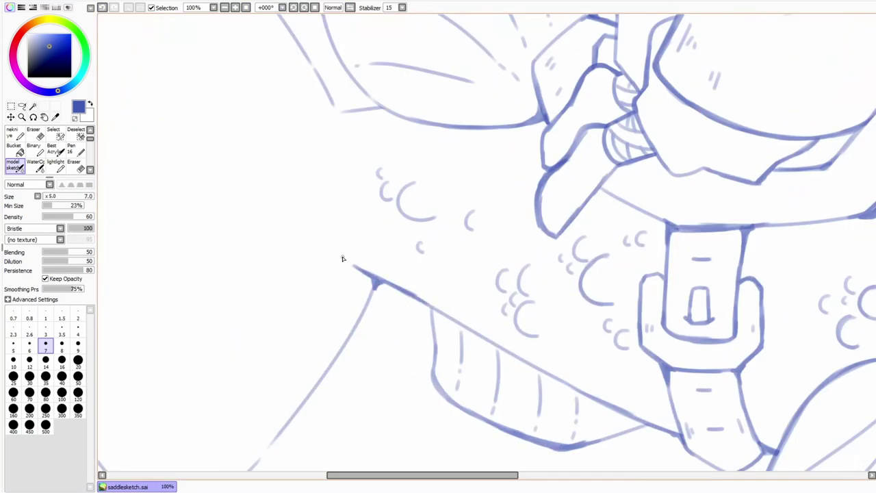
Step: Thicken the tail fin's upper edge and the corner where it joins the body line beside the rounded fin
key("ctrl+minus")
key("ctrl+minus")
key("ctrl+minus")
key("ctrl+minus")
key("ctrl+minus")
key("ctrl+plus")
key("ctrl+plus")
key("ctrl+plus")
key("ctrl+plus")
key("ctrl+plus")
key("ctrl+plus")
left_click_drag(318, 171, 414, 206)
mouse_move(321, 172)
left_mouse_down()
mouse_move(212, 346)
mouse_move(342, 171)
left_mouse_up()
key("ctrl+minus")
key("ctrl+minus")
left_click_drag(363, 393, 271, 250)
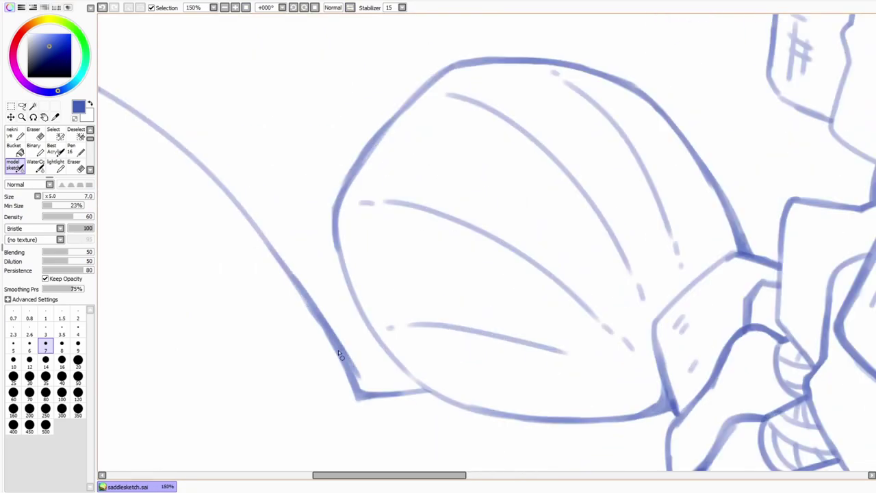
Step: Thicken the inner end of the tail fin's upper edge down to its corner with the body line
left_click_drag(342, 353, 366, 397)
key("ctrl+minus")
key("ctrl+minus")
key("ctrl+minus")
key("ctrl+plus")
key("ctrl+plus")
key("ctrl+plus")
key("ctrl+plus")
key("ctrl+z")
Step: Draw curved solid and dashed ribs fanning across the large tail fin
left_click_drag(243, 198, 352, 429)
mouse_move(767, 141)
left_mouse_down()
mouse_move(728, 188)
mouse_move(708, 232)
left_mouse_up()
scroll(708, 233, "down", 3)
left_click_drag(640, 217, 448, 387)
left_click_drag(506, 355, 590, 286)
mouse_move(487, 374)
left_mouse_down()
mouse_move(421, 394)
mouse_move(391, 351)
left_mouse_up()
left_click_drag(511, 359, 464, 394)
left_click(246, 7)
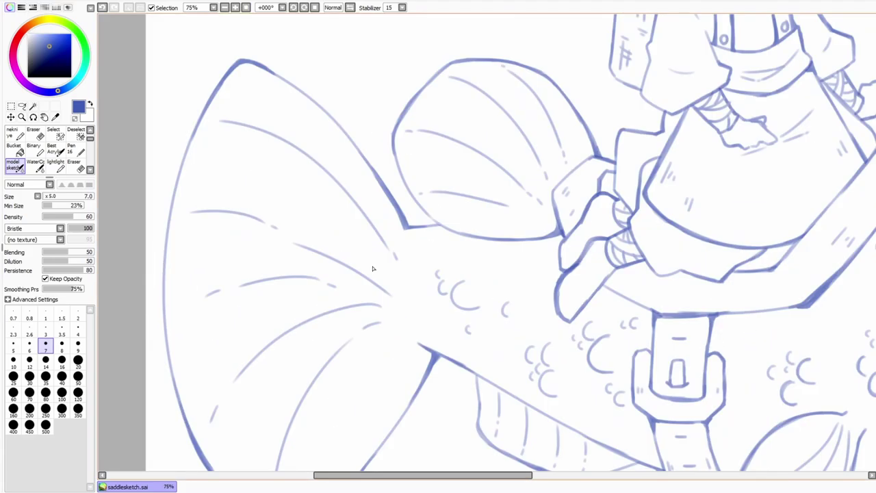
Step: Erase the tail fin's lowest rib and rework the second one into a single continuous curve
key("e")
key("n")
scroll(445, 287, "down", 2)
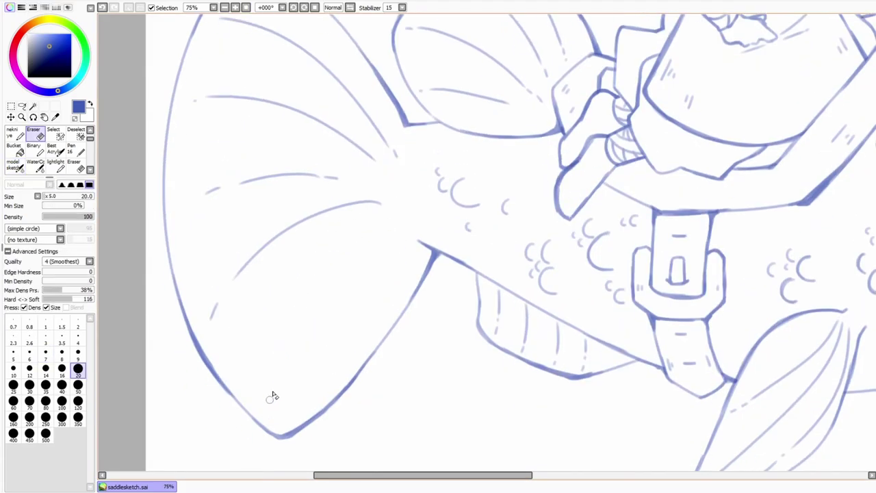
scroll(196, 98, "down", 2)
left_click(349, 7)
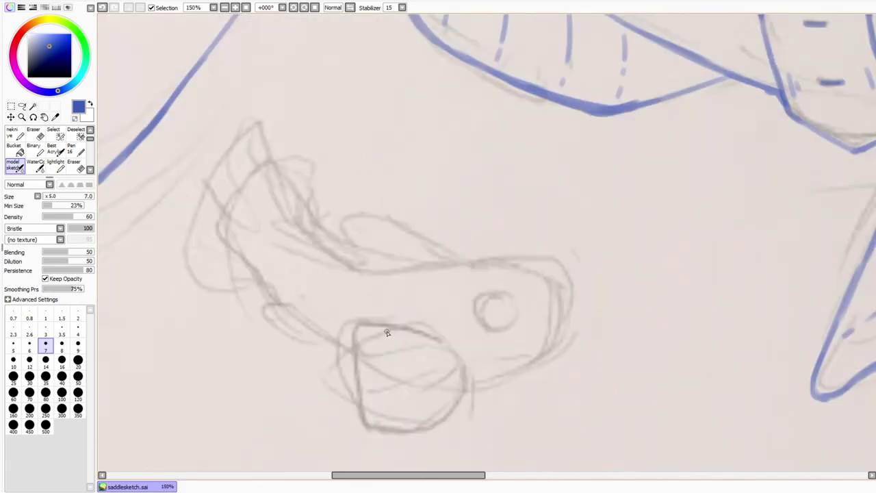
Step: Outline the small fish below the large tail, tracing its tail edge, lower body line and upper body curve
left_click_drag(291, 123, 296, 229)
mouse_move(287, 122)
left_mouse_down()
mouse_move(261, 291)
mouse_move(303, 230)
left_mouse_up()
key("ctrl+z")
left_click_drag(291, 122, 296, 229)
mouse_move(212, 296)
left_mouse_down()
mouse_move(252, 273)
mouse_move(322, 339)
mouse_move(353, 349)
left_mouse_up()
mouse_move(296, 226)
left_mouse_down()
mouse_move(554, 257)
mouse_move(463, 389)
left_mouse_up()
Step: Draw the small fish's blunt head, thicken its back below the dorsal fin and add ribs to its rounded side fin
left_click_drag(564, 266, 544, 363)
left_click_drag(304, 236, 383, 260)
mouse_move(455, 260)
left_mouse_down()
mouse_move(338, 222)
mouse_move(456, 259)
left_mouse_up()
left_click_drag(368, 351, 436, 370)
left_click_drag(374, 393, 440, 373)
left_click_drag(394, 415, 443, 385)
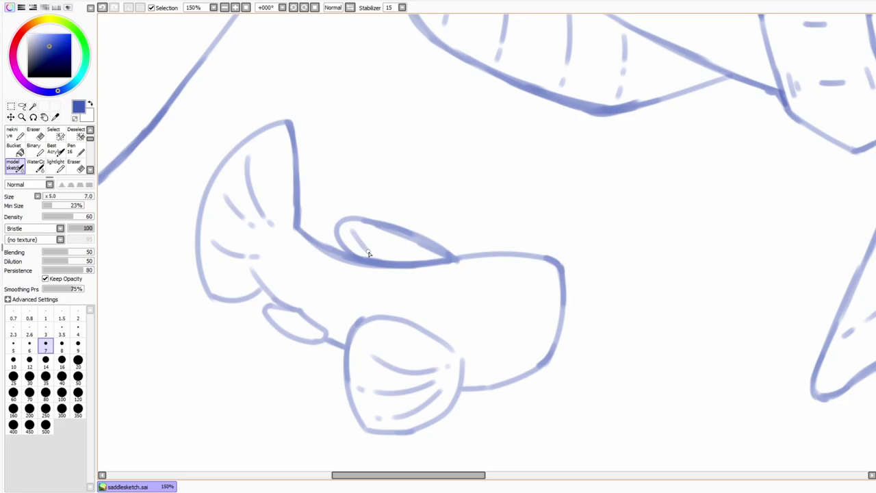
Step: Add ribs to the small fish's dorsal fin and touch up its side fin outline and the little belly fin
left_click_drag(373, 234, 387, 255)
mouse_move(390, 238)
left_mouse_down()
mouse_move(405, 256)
mouse_move(563, 302)
mouse_move(557, 312)
left_mouse_up()
key("e")
key("n")
left_click_drag(386, 319, 365, 322)
left_click_drag(361, 430, 480, 388)
left_click_drag(323, 335, 330, 345)
Step: Clean up the line at the base of the small fish's tail and draw its round eye
mouse_move(266, 270)
left_mouse_down()
mouse_move(288, 306)
mouse_move(259, 275)
mouse_move(307, 283)
left_mouse_up()
key("ctrl+z")
key("e")
key("n")
mouse_move(269, 261)
left_mouse_down()
mouse_move(296, 308)
mouse_move(251, 294)
left_mouse_up()
mouse_move(512, 290)
left_mouse_down()
mouse_move(480, 287)
mouse_move(521, 312)
mouse_move(500, 334)
mouse_move(497, 327)
mouse_move(517, 327)
mouse_move(492, 319)
left_mouse_up()
key("e")
key("n")
left_click(247, 7)
Step: Outline the second, smaller fish with its slim body, fins and rounded tail
key("h")
key("h")
key("v")
left_click_drag(306, 229, 323, 233)
key("h")
key("h")
scroll(587, 358, "up", 6)
key("n")
mouse_move(614, 249)
left_mouse_down()
mouse_move(689, 261)
mouse_move(642, 295)
left_mouse_up()
left_click_drag(619, 247, 489, 336)
left_click_drag(588, 321, 514, 346)
left_click_drag(633, 231, 438, 408)
Step: Draw the ribs inside the smaller fish's tail
key("e")
key("b")
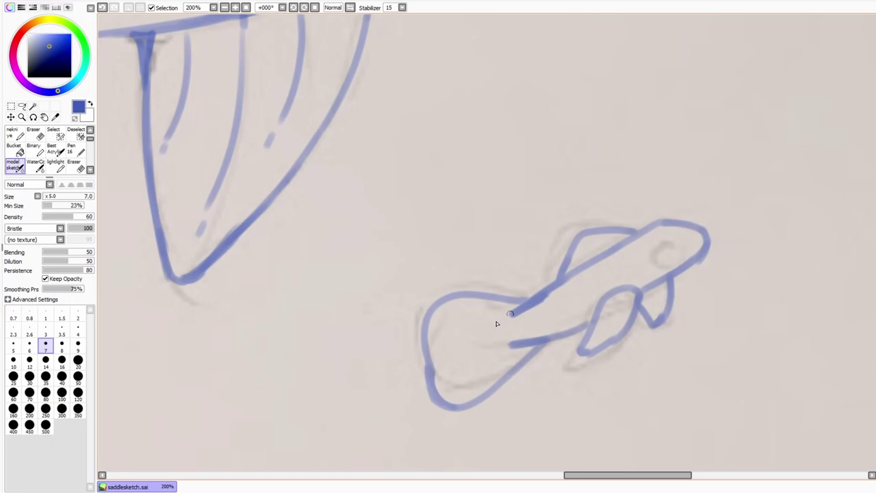
left_click_drag(438, 340, 500, 319)
left_click_drag(441, 387, 479, 340)
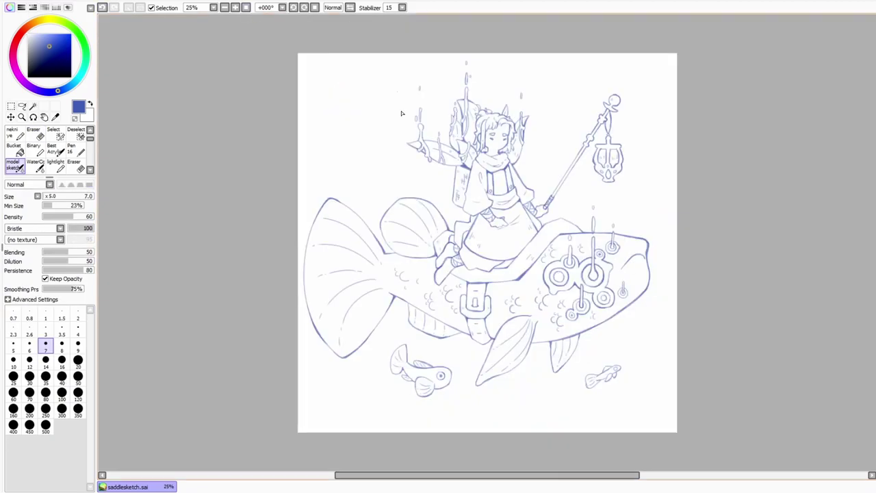
Step: Move the smaller fish up beneath the large fish's jaw and centre the whole drawing on the canvas
key("ctrl+t")
left_click_drag(602, 375, 611, 345)
key("Return")
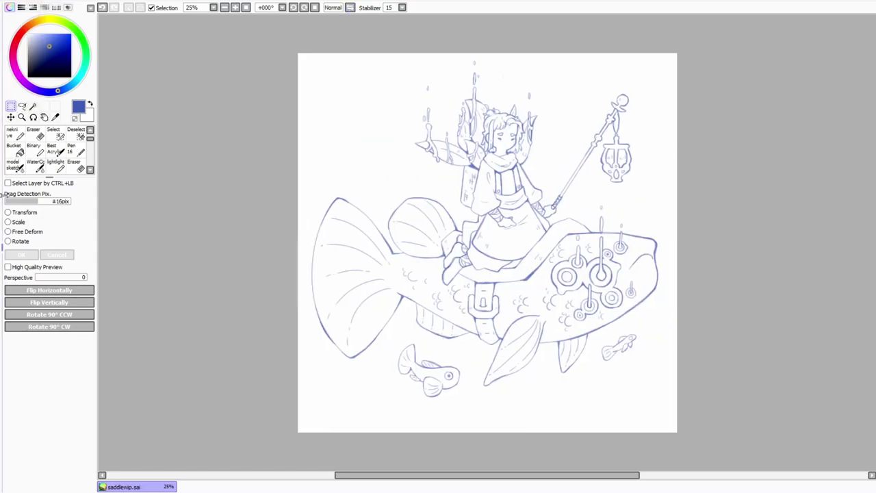
key("h")
key("h")
key("ctrl+minus")
key("ctrl+minus")
key("ctrl+plus")
key("ctrl+plus")
key("ctrl+minus")
key("ctrl+plus")
key("ctrl+d")
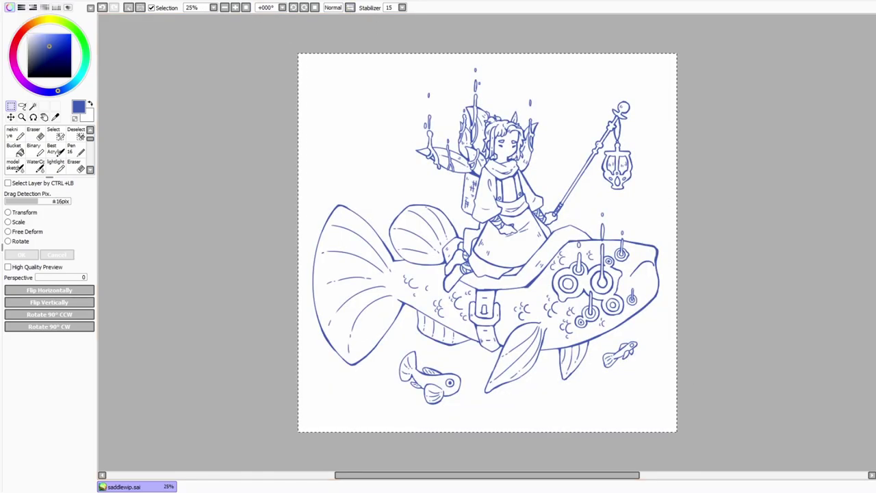
Step: Recolour the entire line art from blue to a very dark navy
left_click(13, 148)
left_click(42, 67)
left_click(441, 179)
key("ctrl+minus")
key("ctrl+plus")
Step: Fill the skirt areas beneath the apron with dark navy, using All Image as the bucket target
left_click(9, 259)
left_click(501, 227)
key("ctrl+plus")
key("ctrl+plus")
key("n")
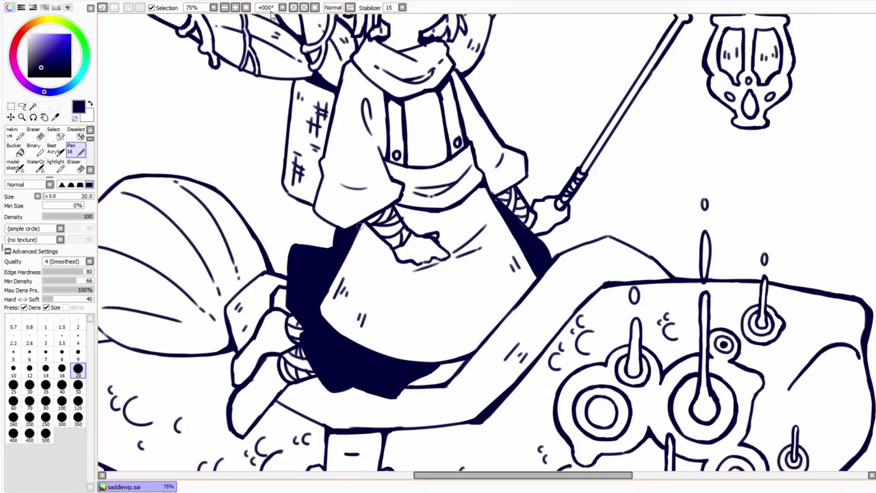
key("ctrl+minus")
key("ctrl+minus")
left_click(246, 7)
key("ctrl+plus")
key("ctrl+plus")
key("ctrl+plus")
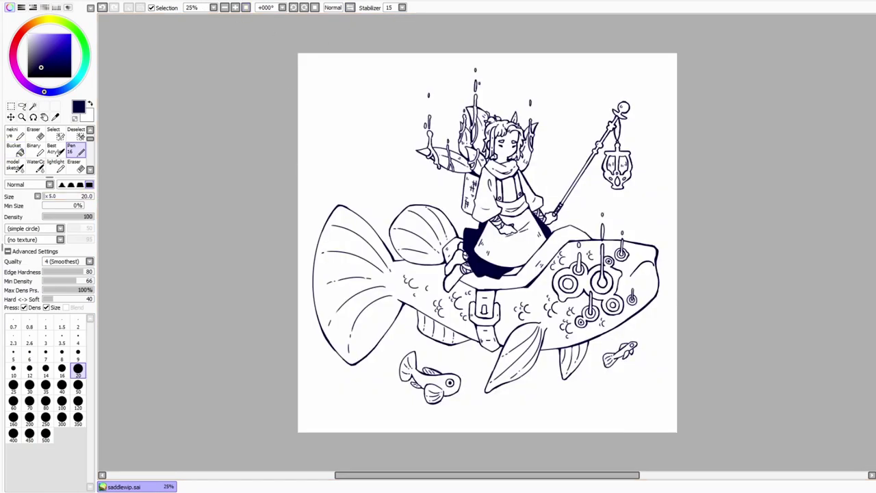
Step: Choose a deep red and fill the drips running over the pointed tails behind the character
left_click(15, 41)
key("g")
left_click(63, 42)
left_click(429, 146)
scroll(434, 148, "up", 3)
left_click(410, 41)
left_click(393, 58)
scroll(561, 68, "up", 1)
key("n")
key("g")
left_click(647, 261)
key("n")
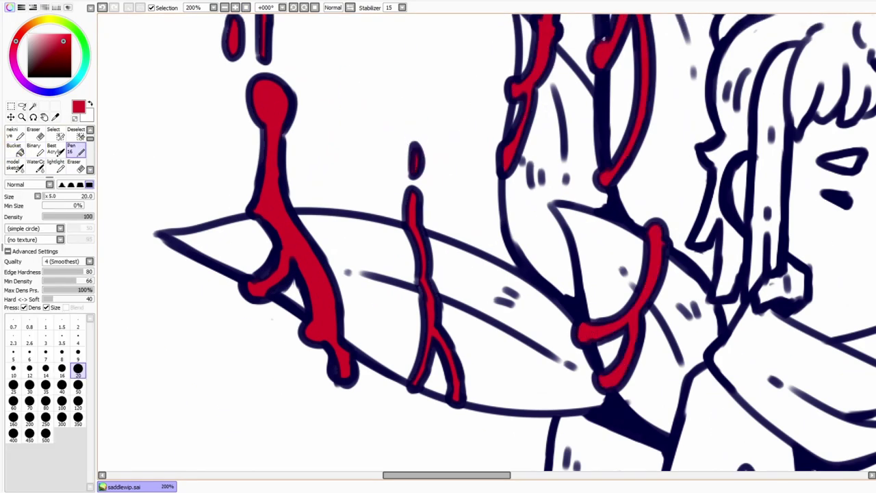
Step: Fill the remaining upper drips and floating droplets above the character's tails with red
scroll(767, 135, "up", 8)
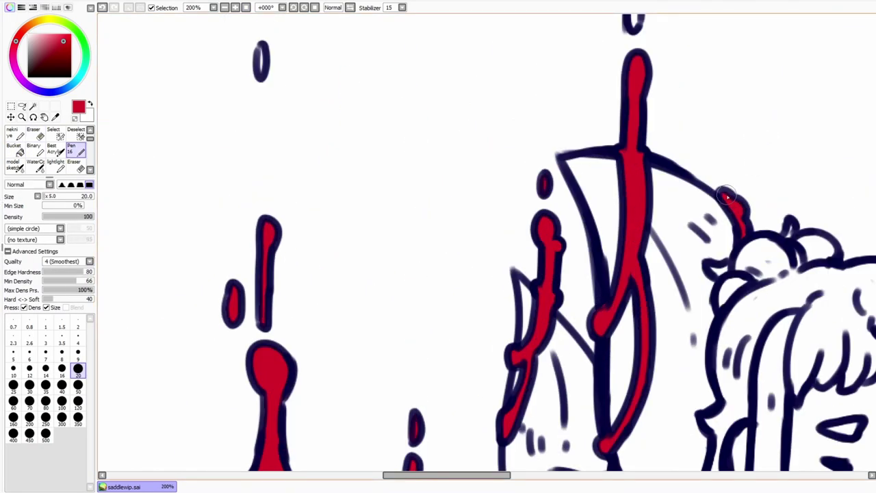
scroll(732, 205, "up", 6)
left_click(247, 7)
key("g")
scroll(438, 246, "up", 5)
key("n")
scroll(438, 247, "up", 2)
scroll(438, 247, "down", 7)
key("g")
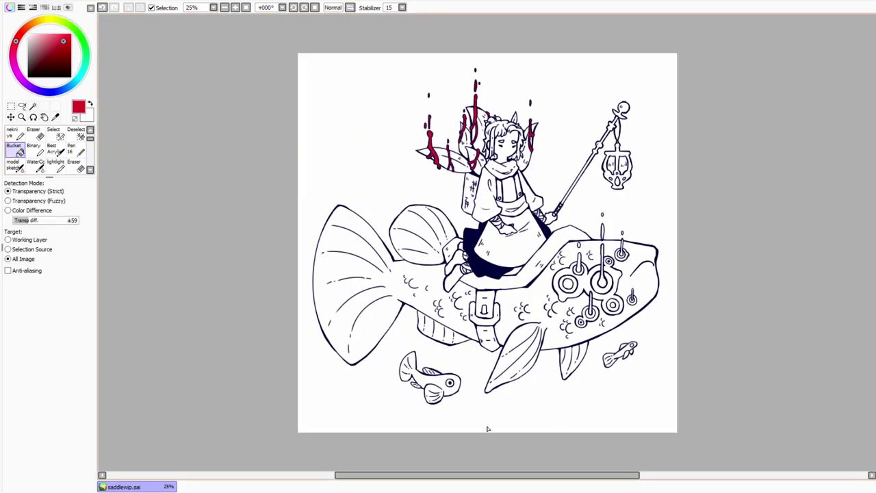
Step: Fill the small fish's eye and the centres of the two smallest rings on the large fish's head red
key("n")
scroll(438, 247, "up", 5)
left_click(450, 308)
scroll(438, 247, "down", 2)
left_click(577, 219)
scroll(438, 246, "down", 2)
scroll(438, 247, "up", 2)
key("g")
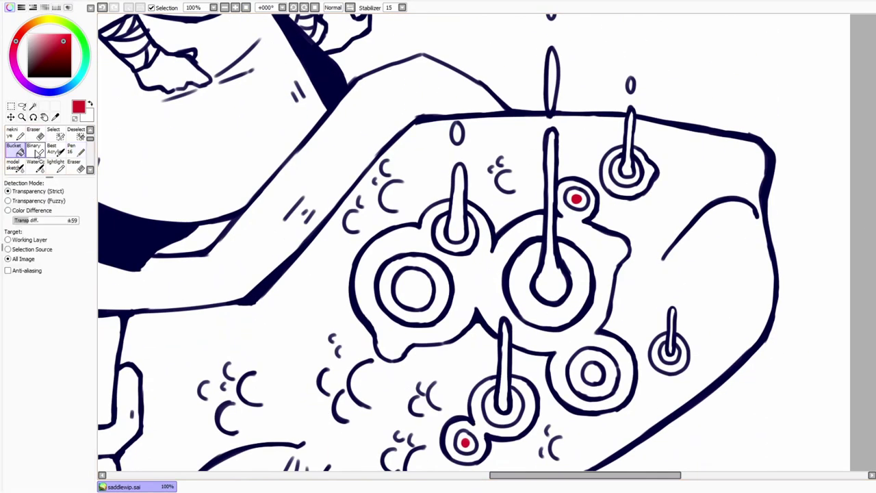
Step: Fill the larger ring centres, rising drips and droplets on the large fish's head with red
left_click(413, 287)
left_click(458, 205)
left_click(551, 205)
left_click(628, 144)
key("n")
key("g")
left_click(671, 339)
scroll(438, 246, "up", 2)
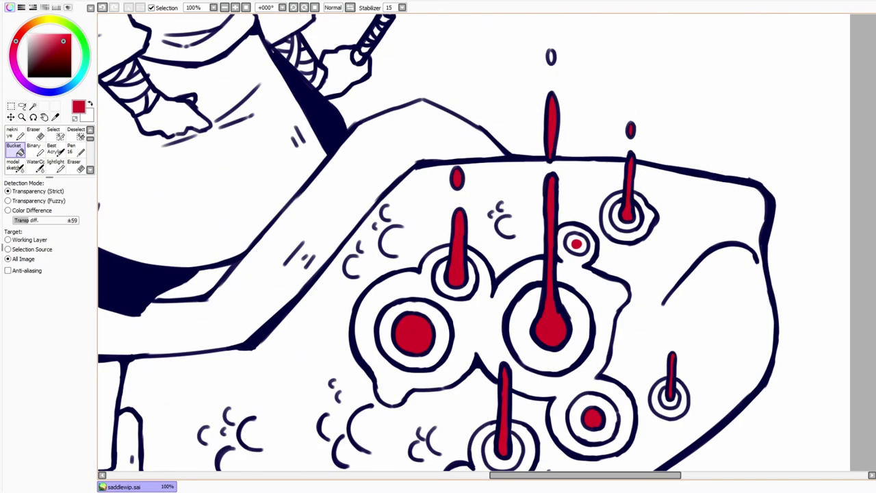
Step: Paint over the navy outlines of the tallest drip, its droplets and the drip beside the hair bun in red
scroll(438, 246, "down", 4)
key("h")
key("h")
key("n")
scroll(438, 246, "up", 4)
left_click_drag(436, 186, 433, 243)
left_click_drag(483, 259, 487, 277)
left_click_drag(438, 229, 438, 246)
left_click_drag(434, 301, 442, 258)
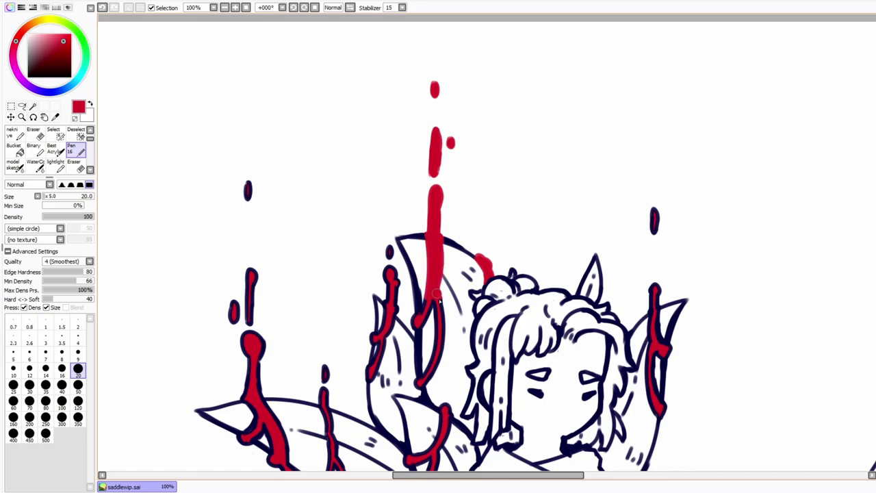
left_click_drag(439, 299, 422, 376)
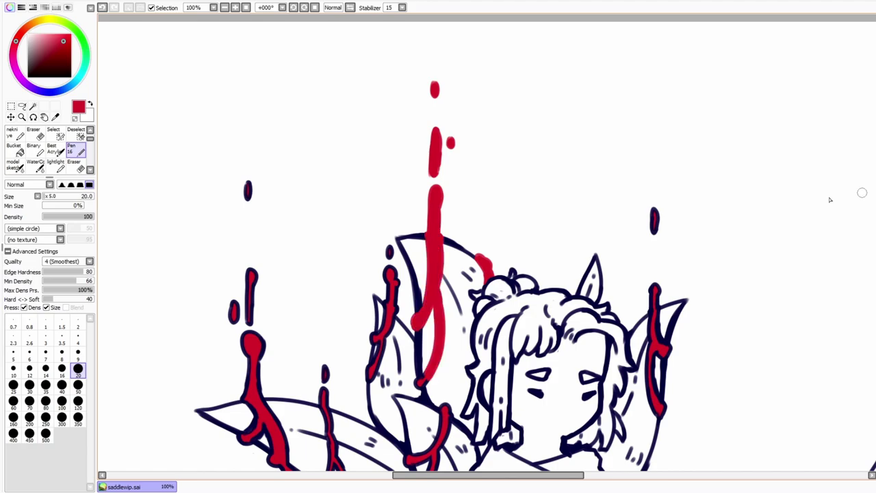
Step: Paint the outlines red on the drips beside the character's head, on both the inner tails and the far tail
scroll(830, 200, "down", 5)
left_click_drag(446, 280, 413, 305)
mouse_move(389, 98)
left_mouse_down()
mouse_move(373, 186)
mouse_move(392, 163)
left_mouse_up()
left_click_drag(375, 195, 368, 226)
mouse_move(654, 134)
left_mouse_down()
mouse_move(670, 177)
mouse_move(653, 222)
left_mouse_up()
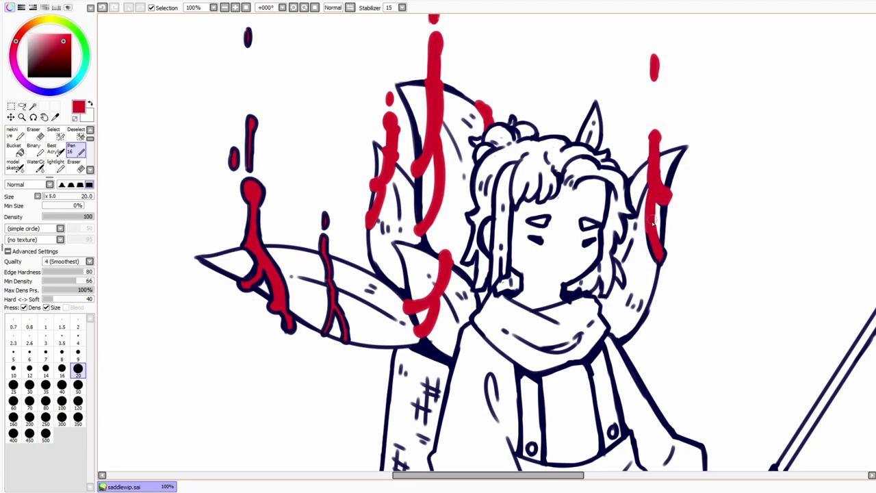
Step: Paint over the outlines of the drips and droplets on the long horizontal tail in red
scroll(255, 158, "down", 2)
left_click_drag(248, 158, 272, 239)
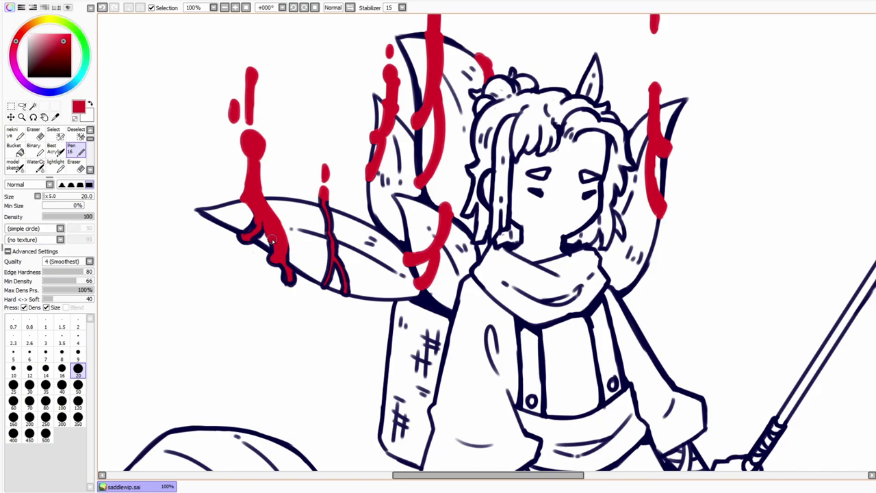
mouse_move(272, 240)
left_mouse_down()
mouse_move(326, 205)
mouse_move(329, 231)
left_mouse_up()
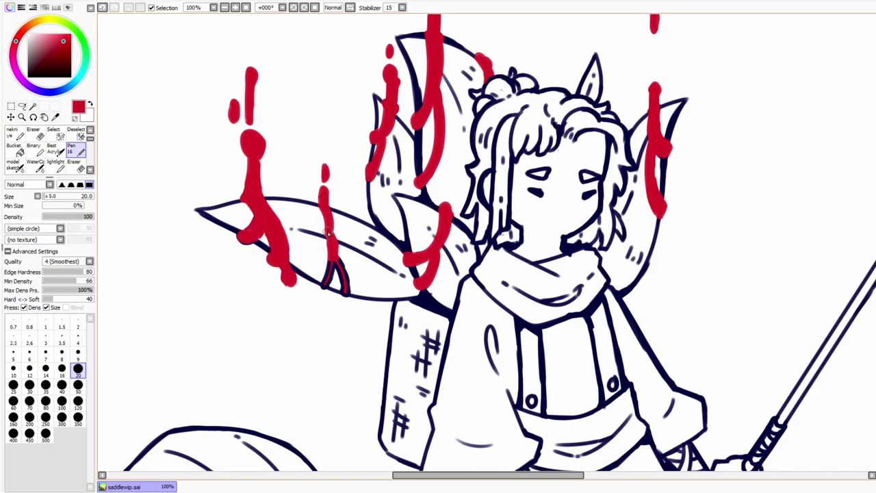
Step: Paint over the navy outlines of the drips, droplets and ring centres on the large fish's head in red
scroll(328, 233, "down", 4)
left_click(350, 7)
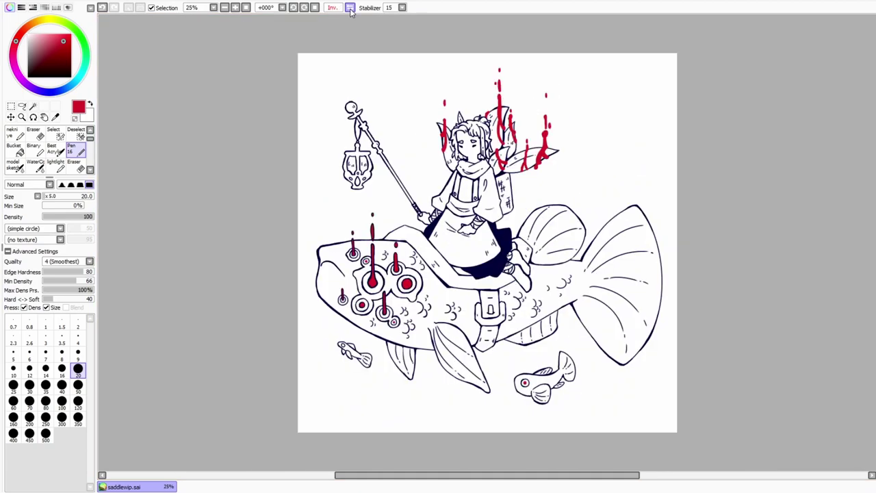
left_click(350, 8)
scroll(438, 260, "up", 6)
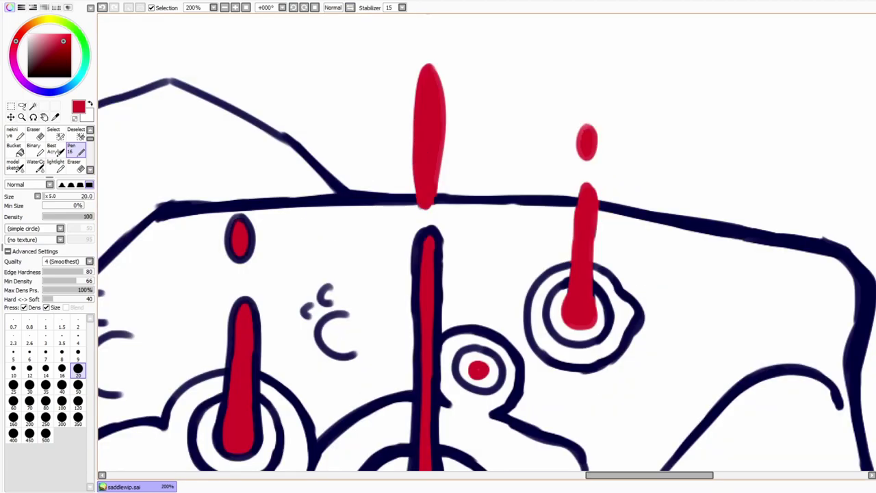
scroll(406, 240, "down", 3)
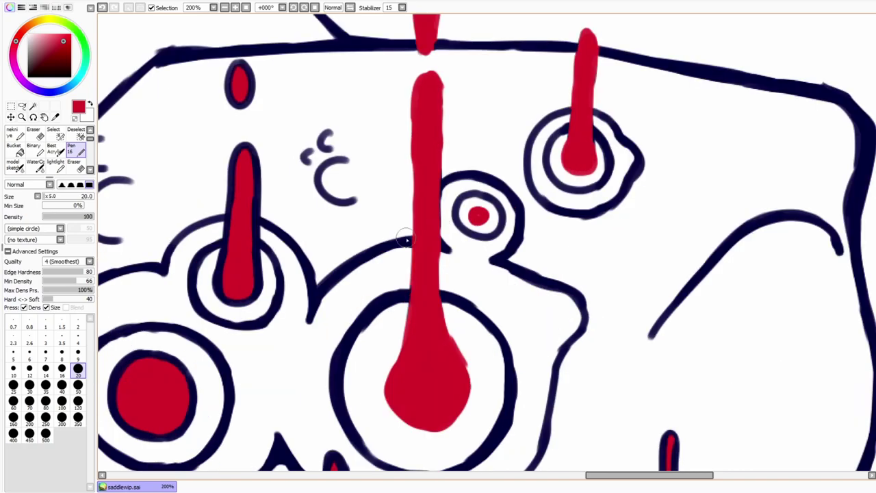
scroll(407, 240, "down", 5)
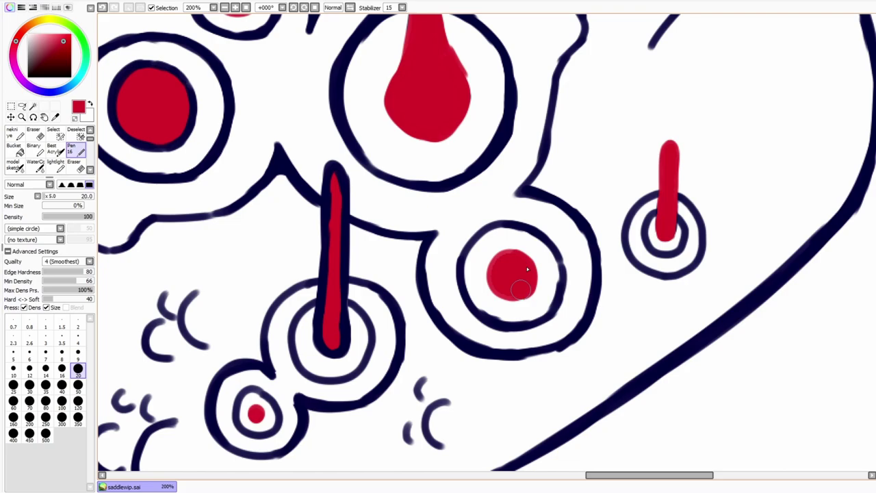
scroll(527, 266, "down", 6)
Step: Bucket-fill the character's tails, hair, face, scarf, backpack and clothes with grey
left_click(349, 7)
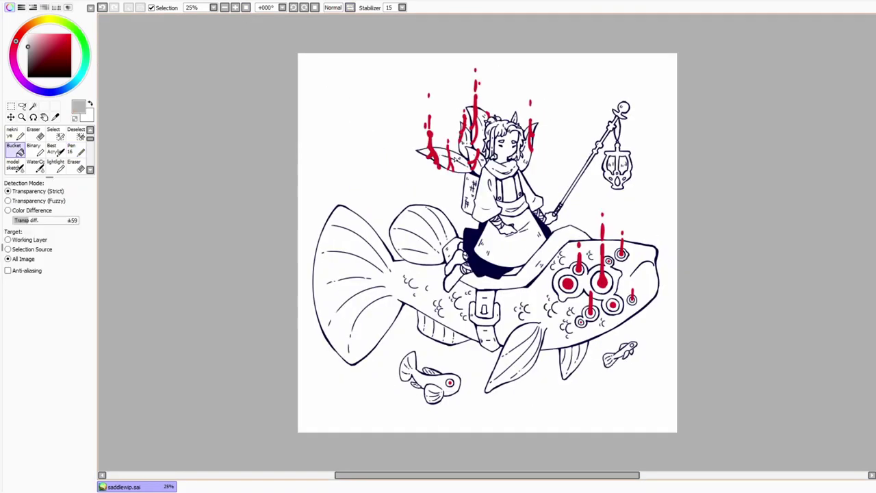
scroll(503, 81, "up", 2)
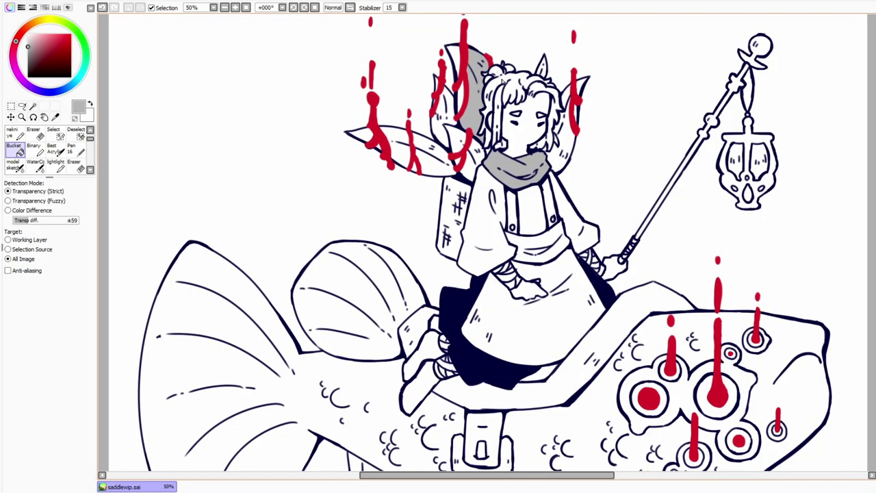
scroll(503, 81, "up", 2)
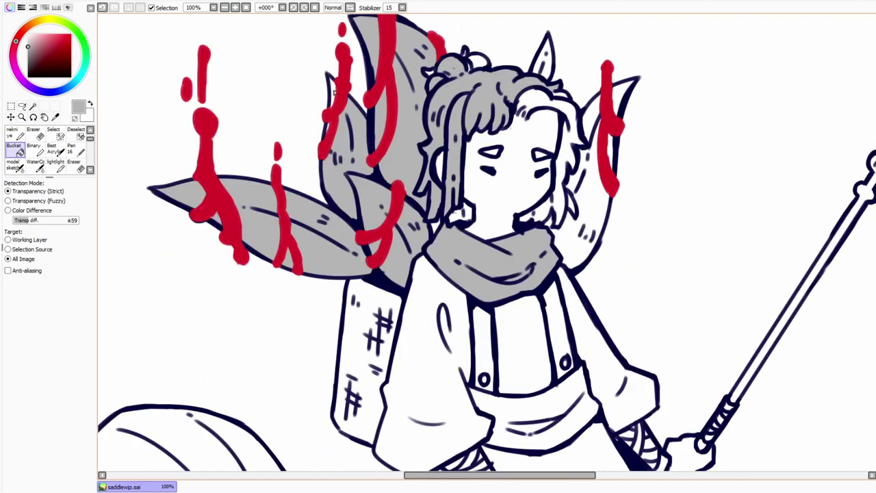
left_click(520, 171)
left_click(397, 356)
Step: Fill the staff and the hanging lantern, including its glass panes, with grey
scroll(577, 224, "down", 2)
scroll(577, 225, "up", 4)
left_click(517, 226)
left_click(577, 225)
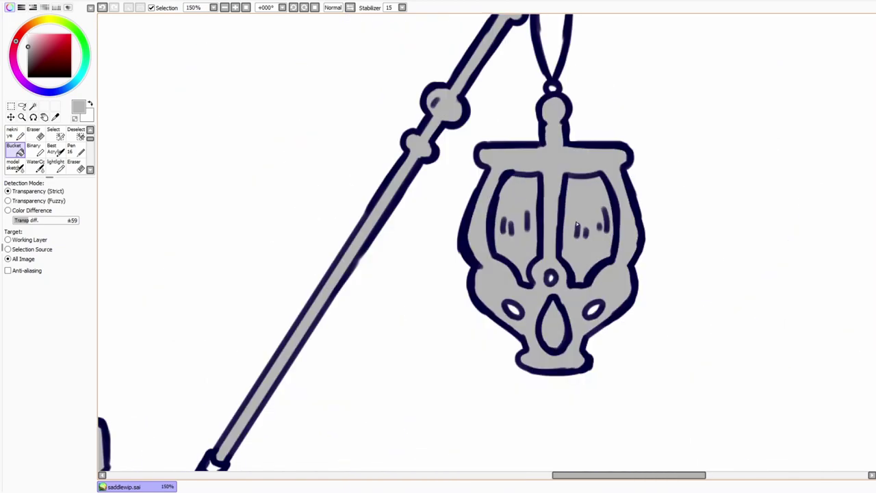
Step: Paint grey over the remaining white gaps in the character's eyes and hair with a size 20 pen
scroll(577, 225, "down", 3)
key("n")
scroll(522, 253, "up", 4)
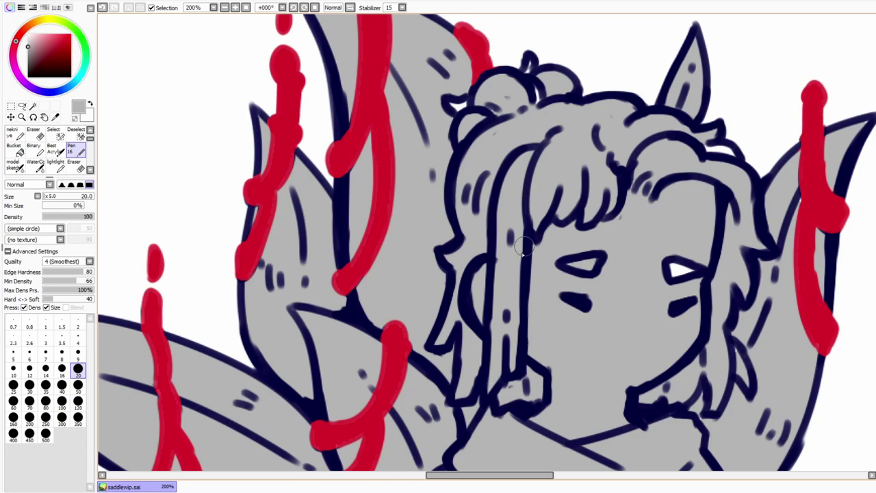
left_click(680, 270)
left_click(720, 151)
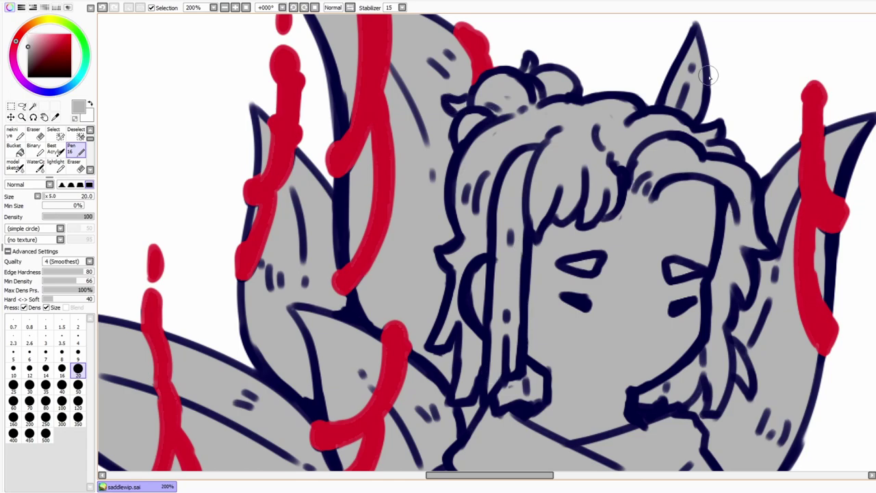
scroll(567, 411, "down", 5)
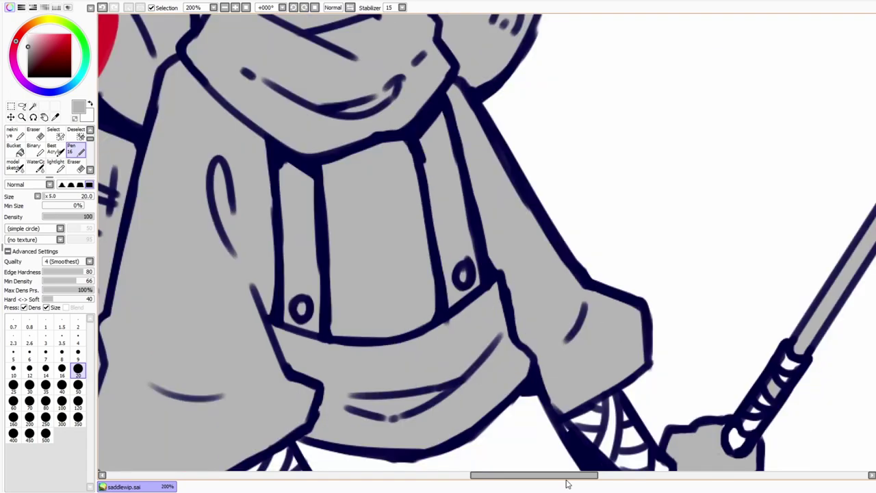
left_click(245, 9)
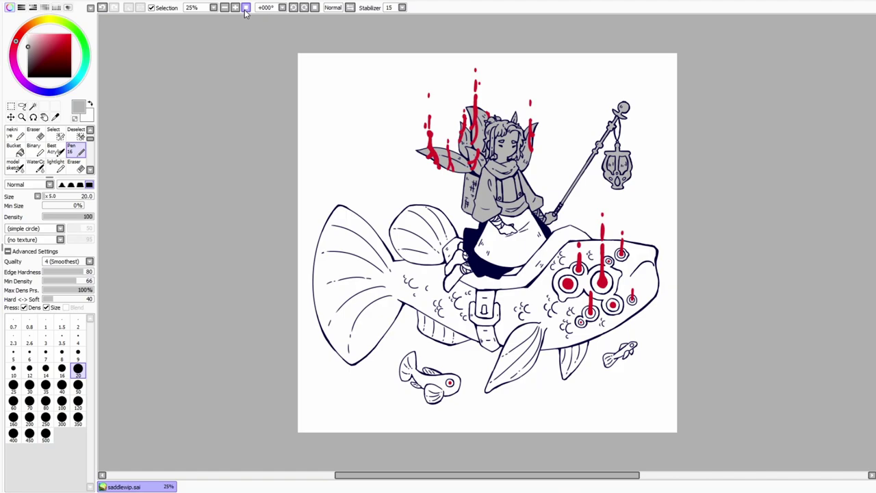
Step: Fill the large fish, its fins and strap, and the small fish below its head with grey
left_click(235, 7)
left_click(19, 152)
left_click(254, 328)
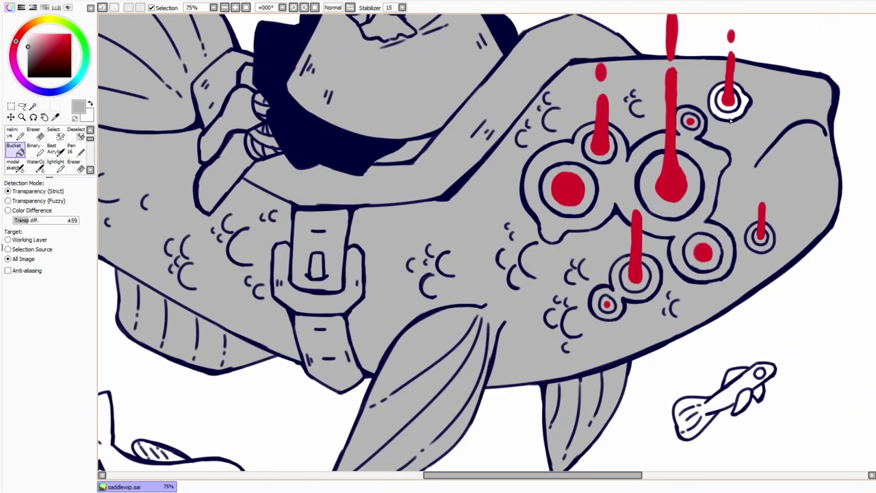
left_click(719, 411)
left_click(737, 378)
left_click(760, 374)
Step: Fill the body, tail and fins of the small fish below the large fish's tail with grey
scroll(479, 273, "left", 5)
scroll(479, 274, "down", 3)
left_click(411, 356)
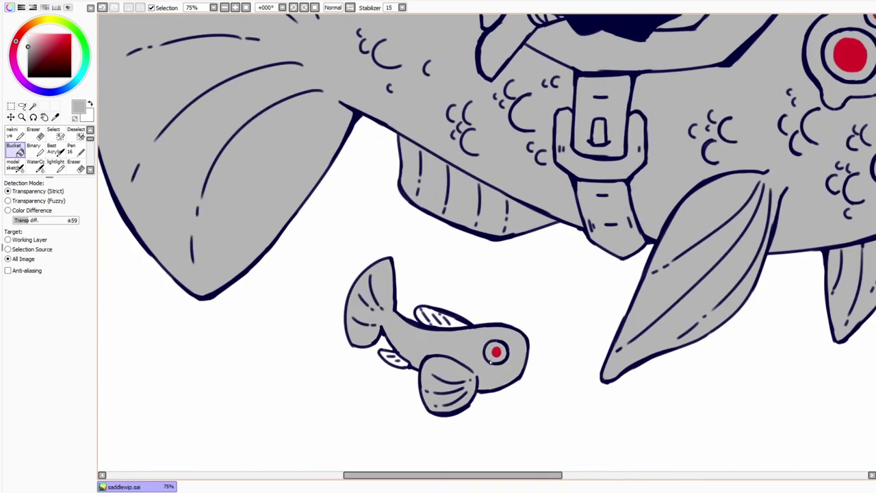
left_click(442, 316)
key("n")
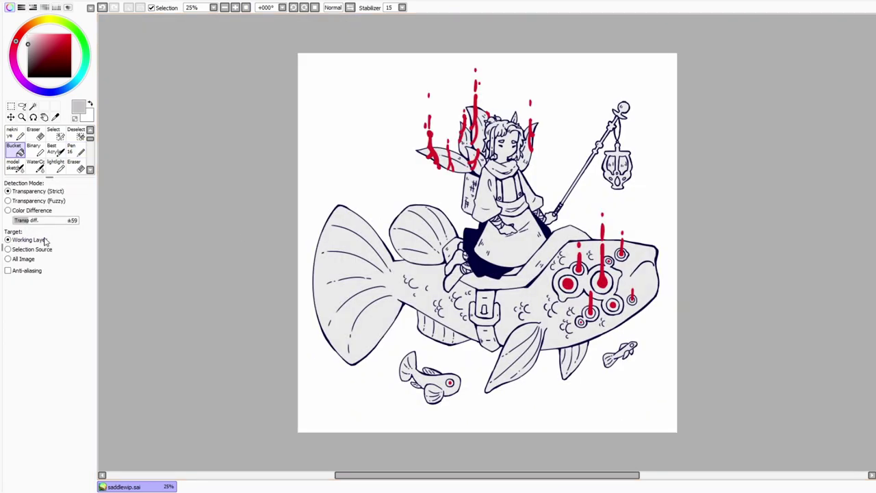
Step: Fill the background with pale grey and recolour the figure's flats in a slightly darker grey, targeting the working layer
left_click(382, 100)
scroll(383, 100, "down", 2)
scroll(382, 100, "up", 2)
left_click(56, 116)
left_click(411, 287)
left_click(493, 192)
scroll(365, 80, "down", 2)
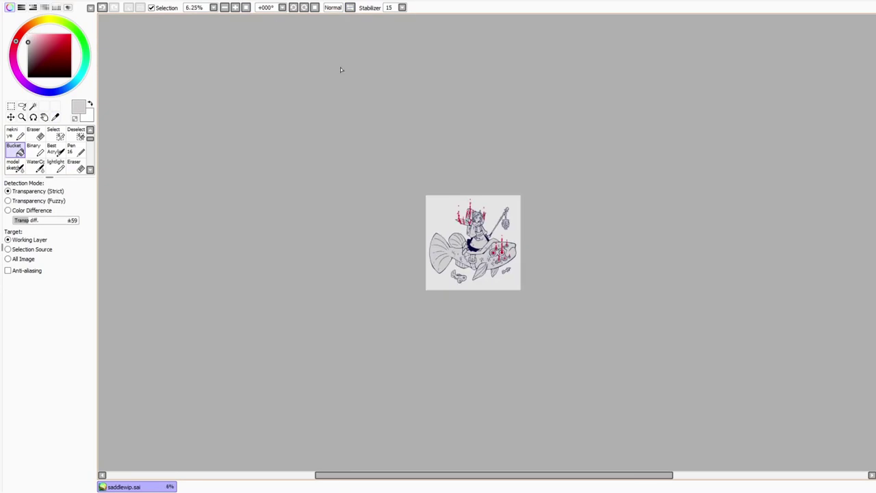
Step: Paint red accents on the cheeks, hands, large fish's rings, fin edges and small fish tails with a size 20 pen
scroll(432, 140, "up", 2)
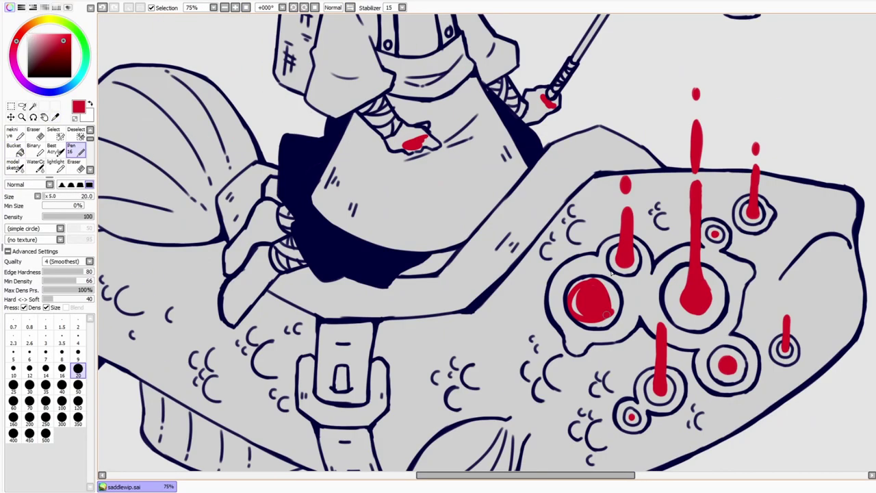
left_click_drag(785, 320, 786, 355)
scroll(736, 363, "down", 3)
scroll(356, 452, "up", 3)
scroll(393, 158, "left", 10)
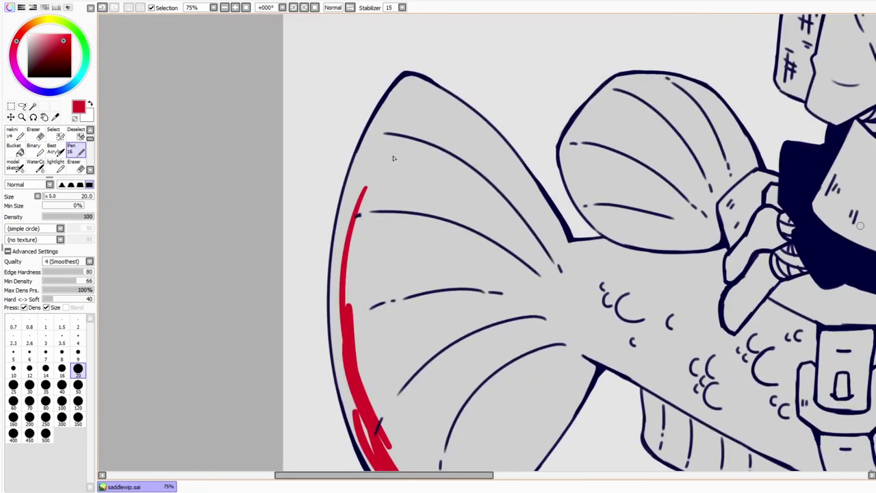
scroll(716, 246, "down", 3)
Step: Blend the red on the character's cheeks and hands into a soft blush with the size 40 watercolour brush
key("b")
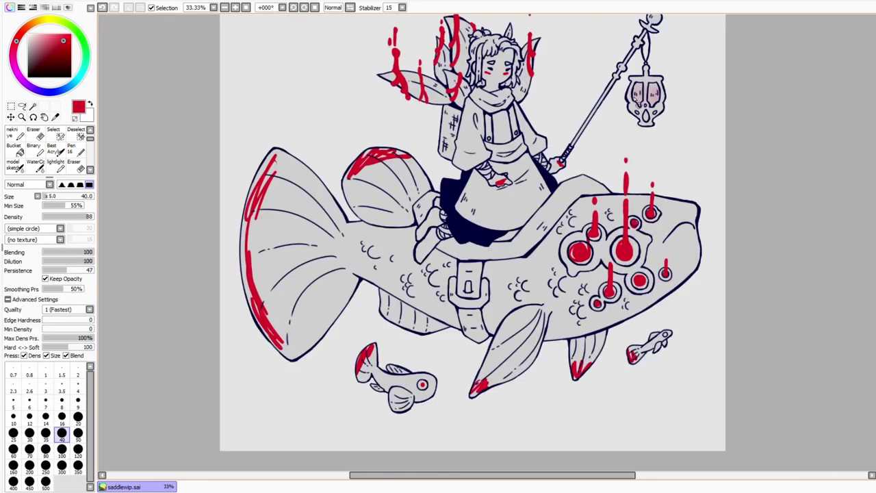
left_click_drag(483, 70, 493, 72)
mouse_move(505, 181)
left_mouse_down()
mouse_move(493, 184)
mouse_move(485, 170)
mouse_move(494, 180)
left_mouse_up()
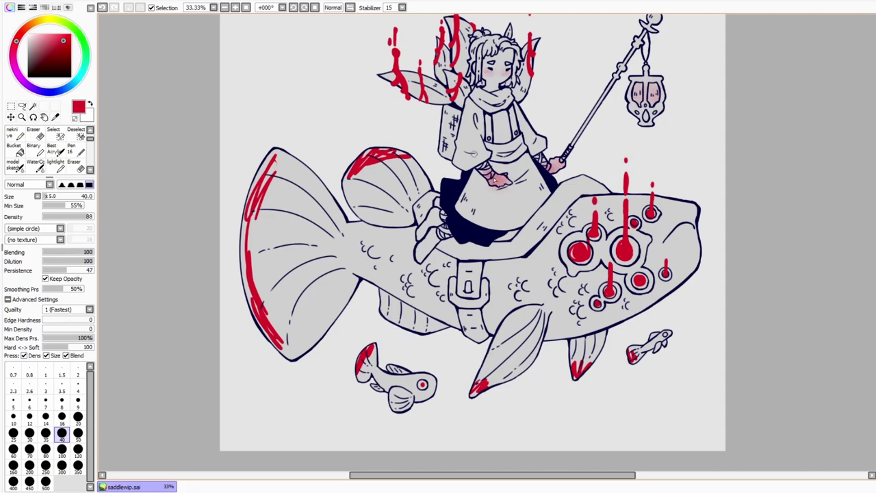
scroll(495, 179, "up", 3)
left_click(63, 402)
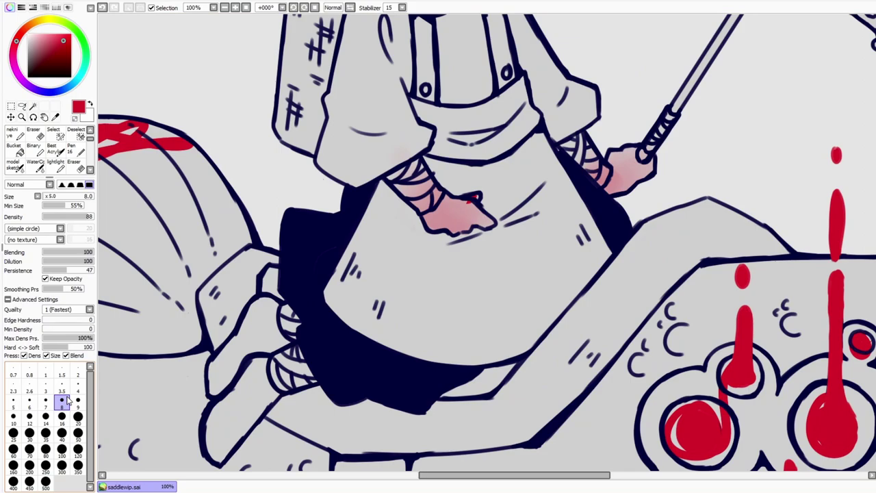
left_click(61, 432)
Step: Blend the red on the fins and tails with a size 120 brush and around the head's rings at size 100
scroll(402, 287, "down", 3)
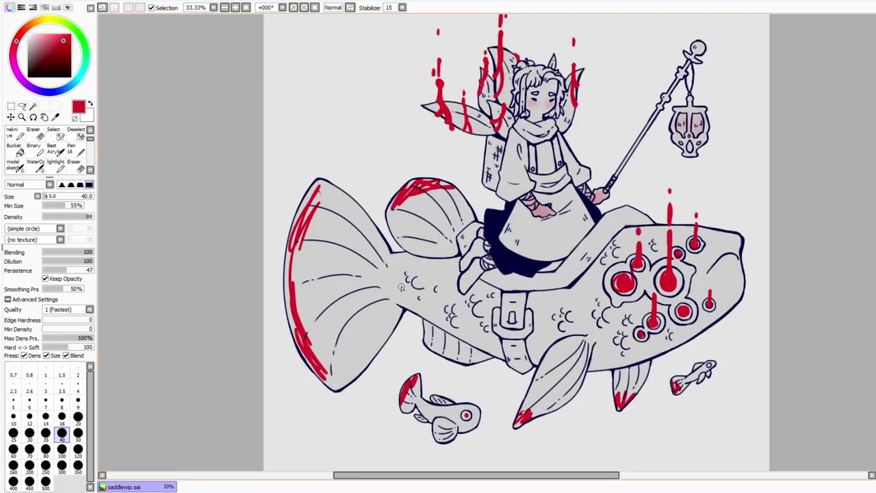
left_click(78, 449)
left_click_drag(404, 192, 445, 219)
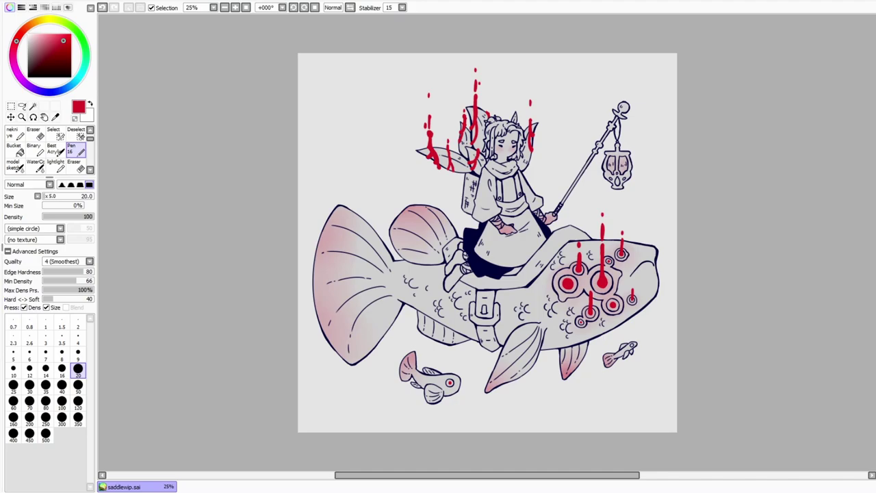
key("b")
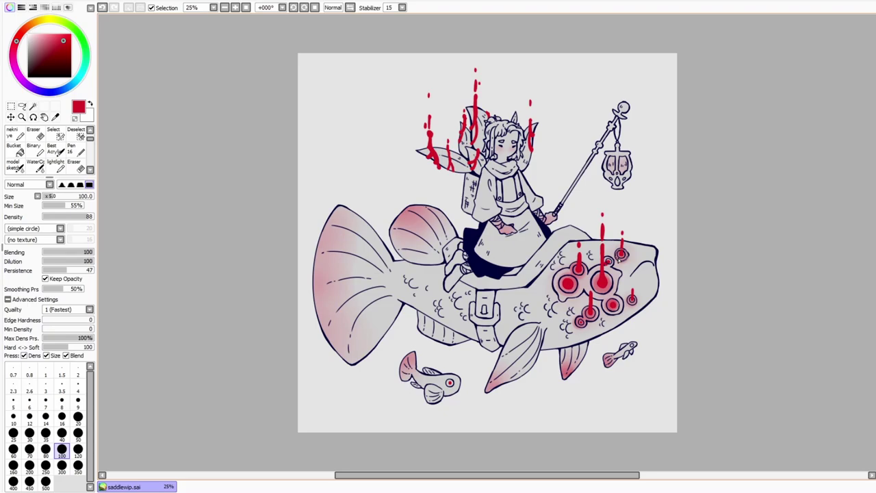
left_click_drag(571, 277, 586, 319)
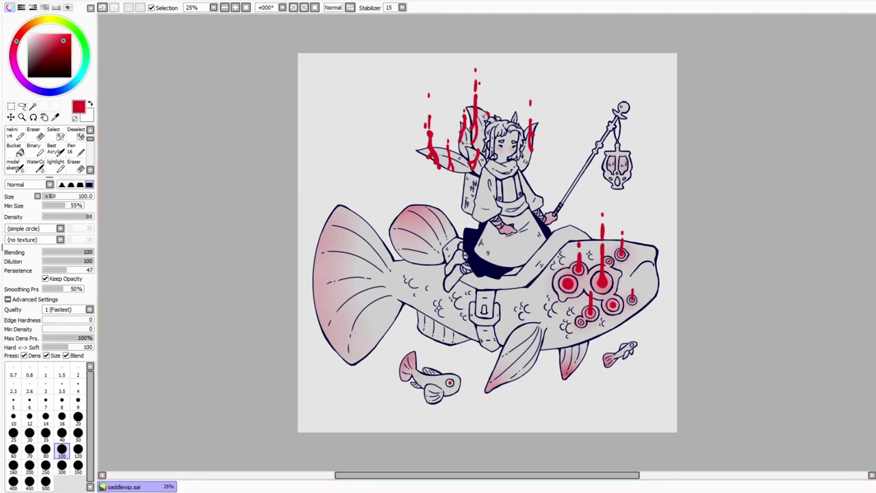
Step: Sign the artwork in navy and place the signature beside the small fish below the large fish's head
left_click(30, 177, "alt")
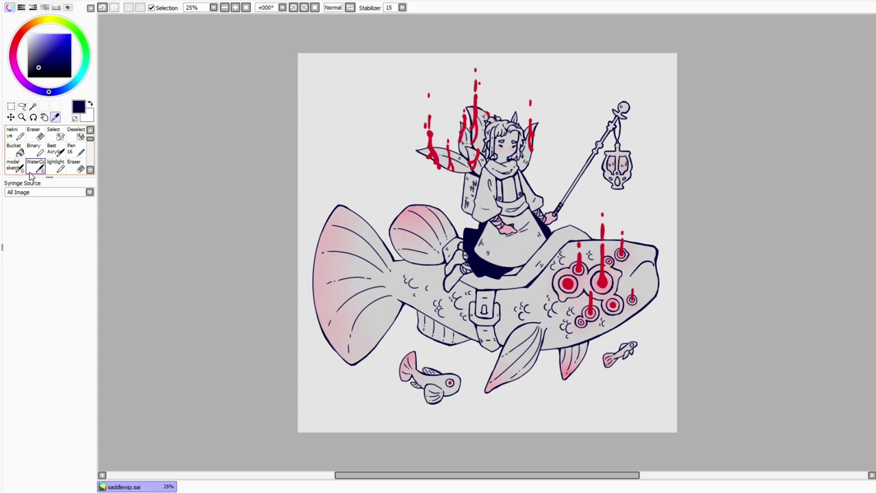
key("ctrl")
mouse_move(417, 210)
left_mouse_down()
mouse_move(540, 372)
mouse_move(605, 345)
left_mouse_up()
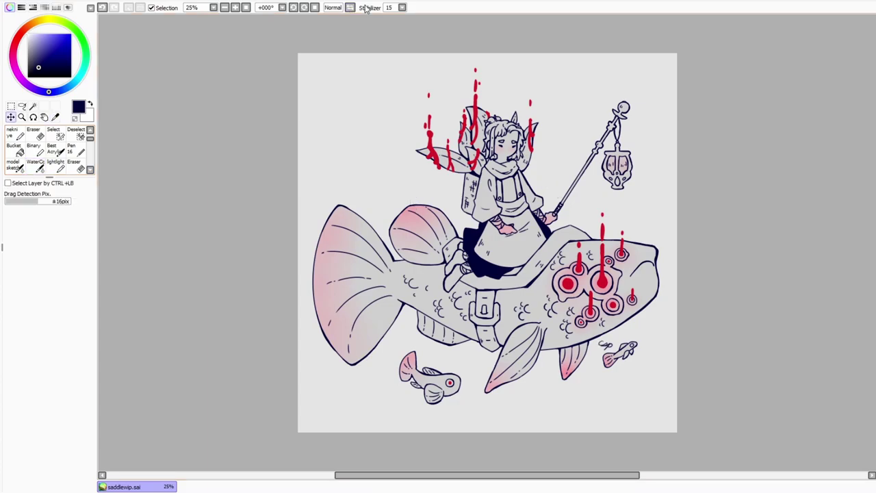
Step: Bucket-fill the red drips and ring centres with a brighter pinkish red and check the picture at reduced size
left_click(602, 280, "alt")
key("b")
key("ctrl+minus")
key("h")
key("h")
key("ctrl+plus")
key("ctrl+minus")
key("h")
key("h")
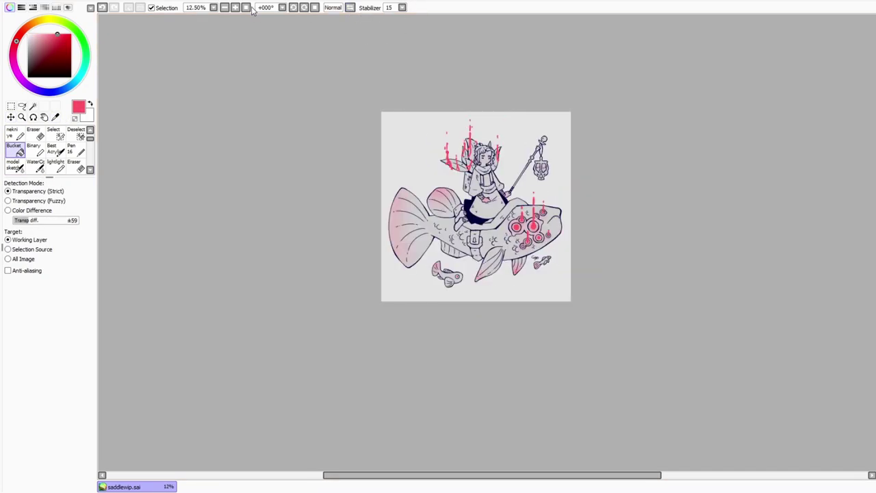
key("ctrl+plus")
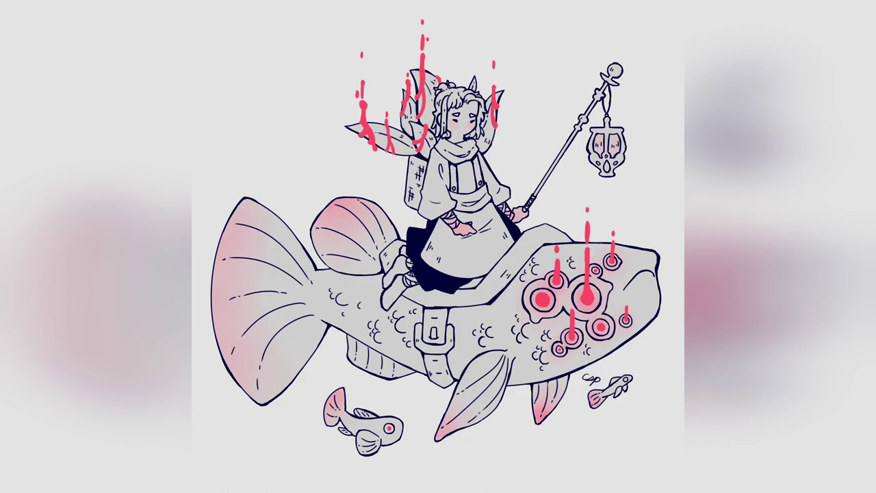